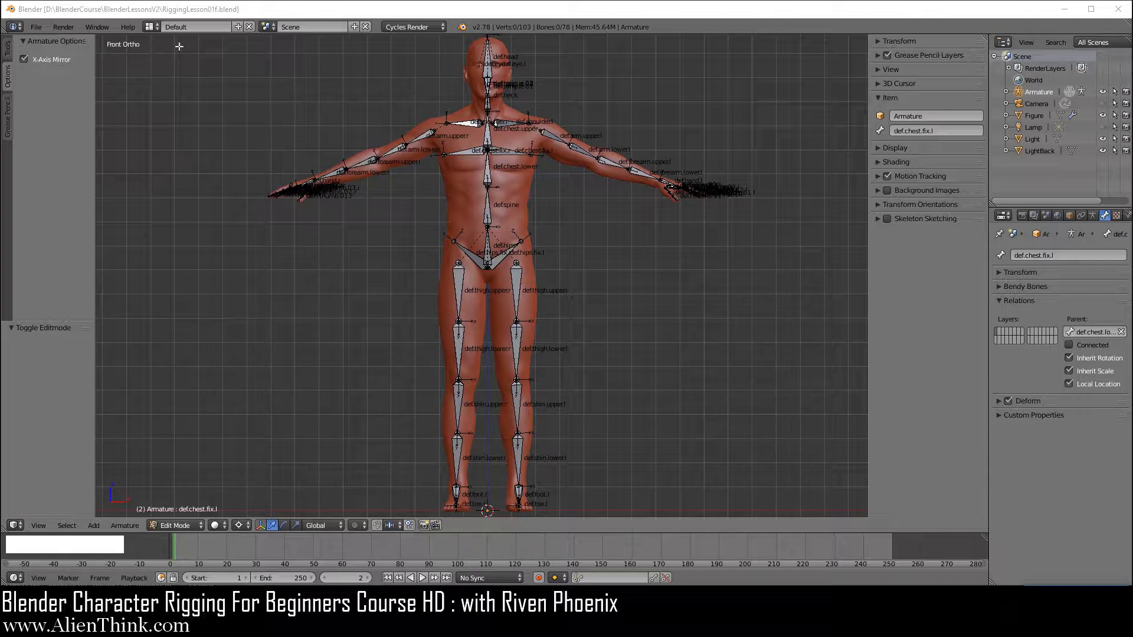
Save the scene under the existing file name BoneConcepts.blend in the BlenderLessonsV2 folder.
left_click(38, 30)
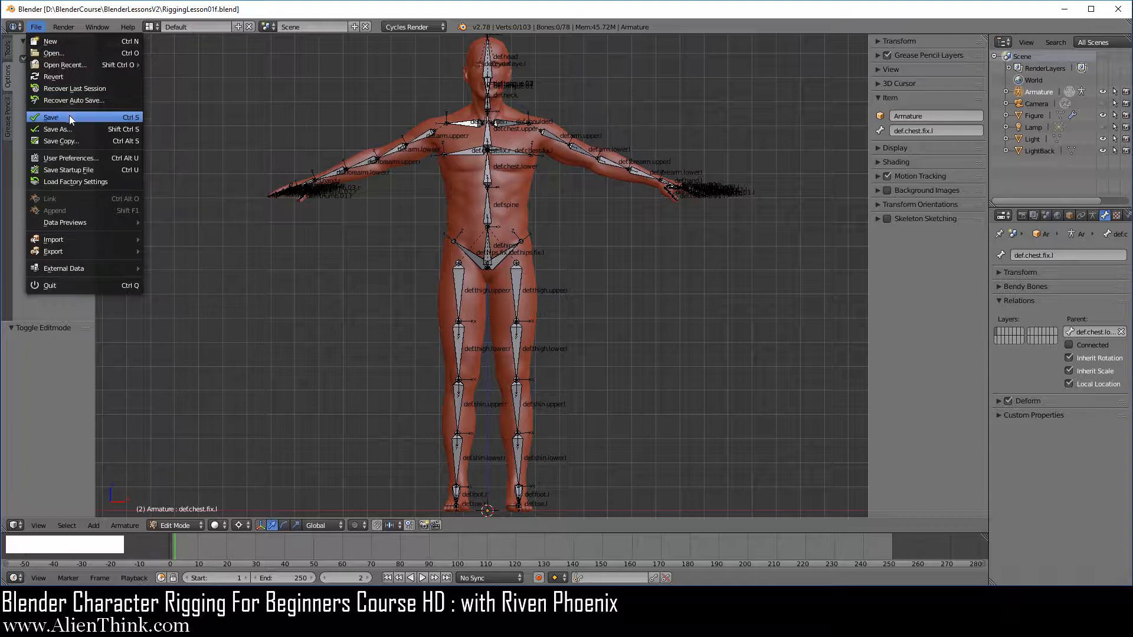
left_click(80, 128)
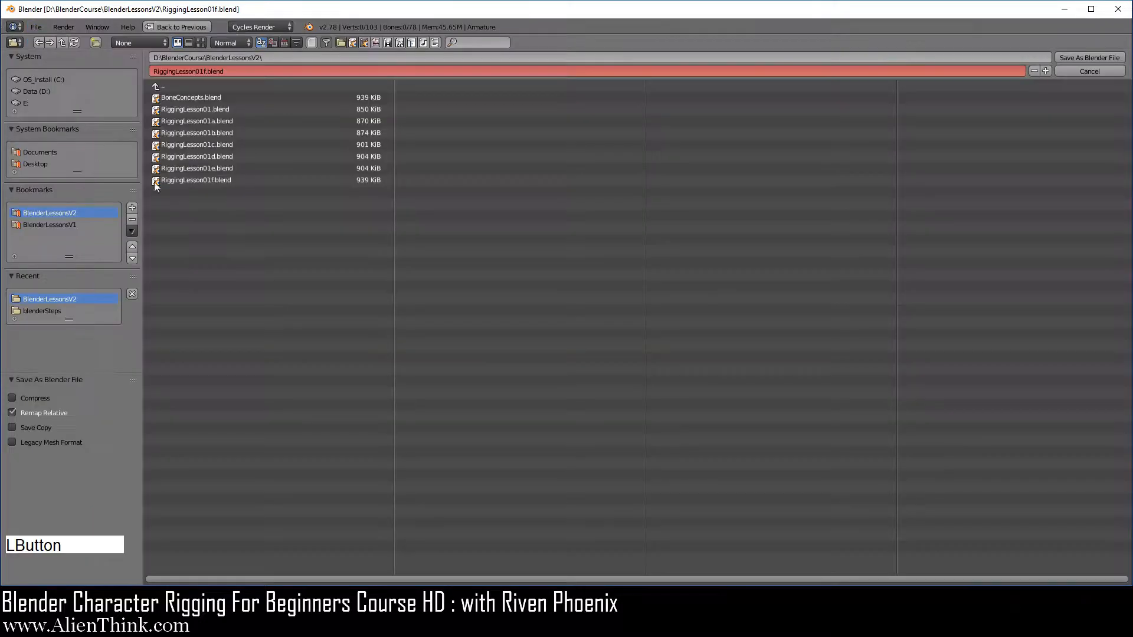
left_click(201, 99)
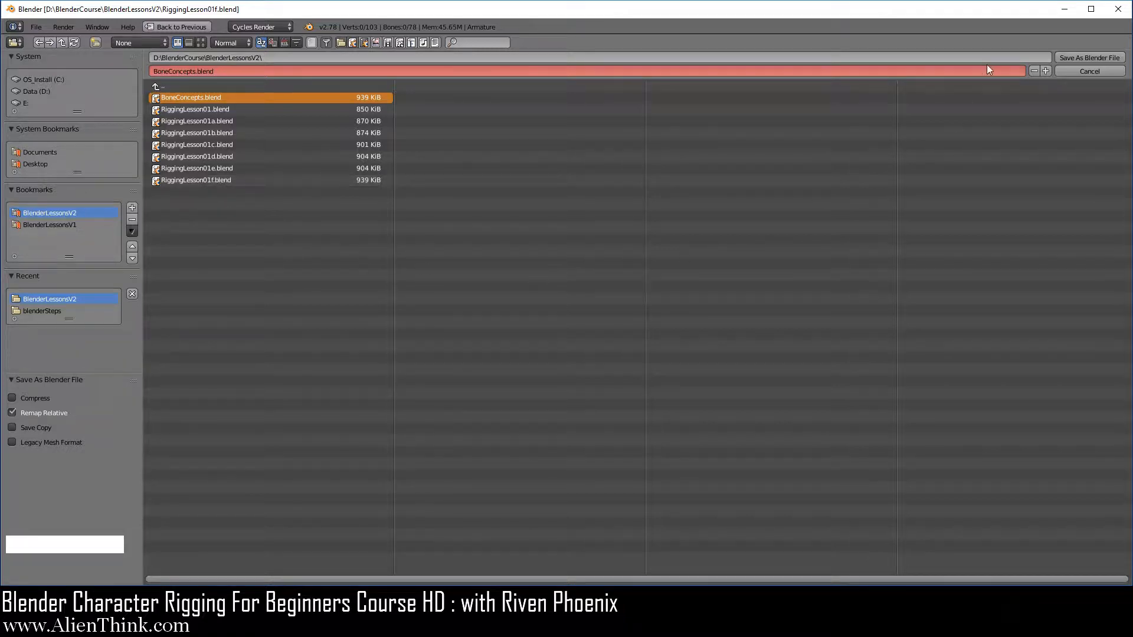
left_click(1071, 57)
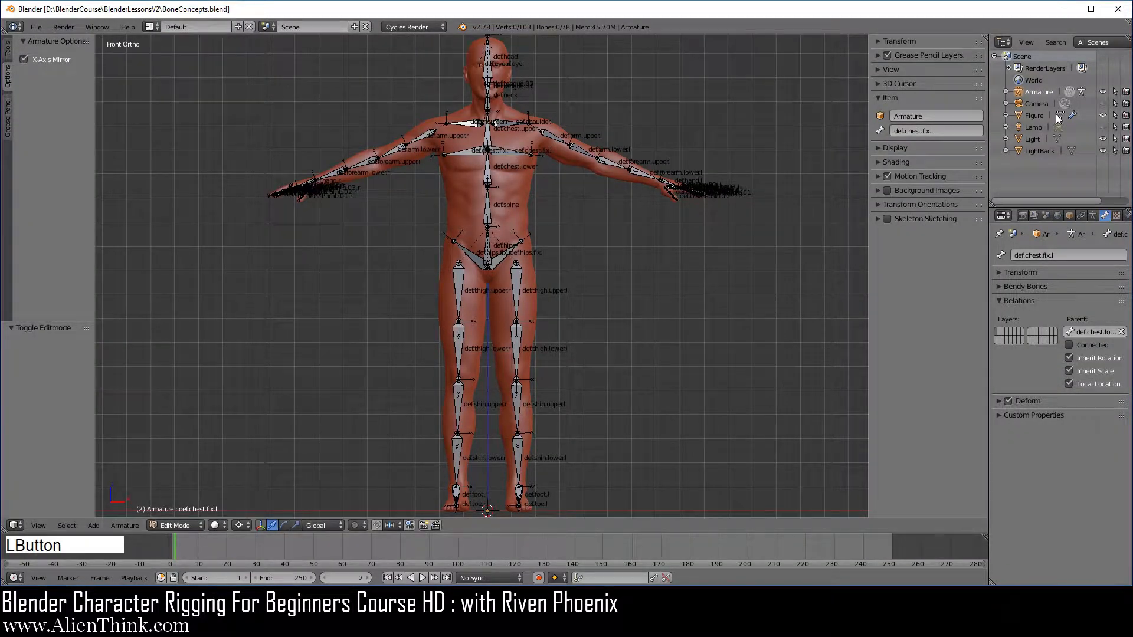
Keep the armature in Edit Mode and set the pivot point to Median Point.
left_click(176, 524)
left_click(186, 498)
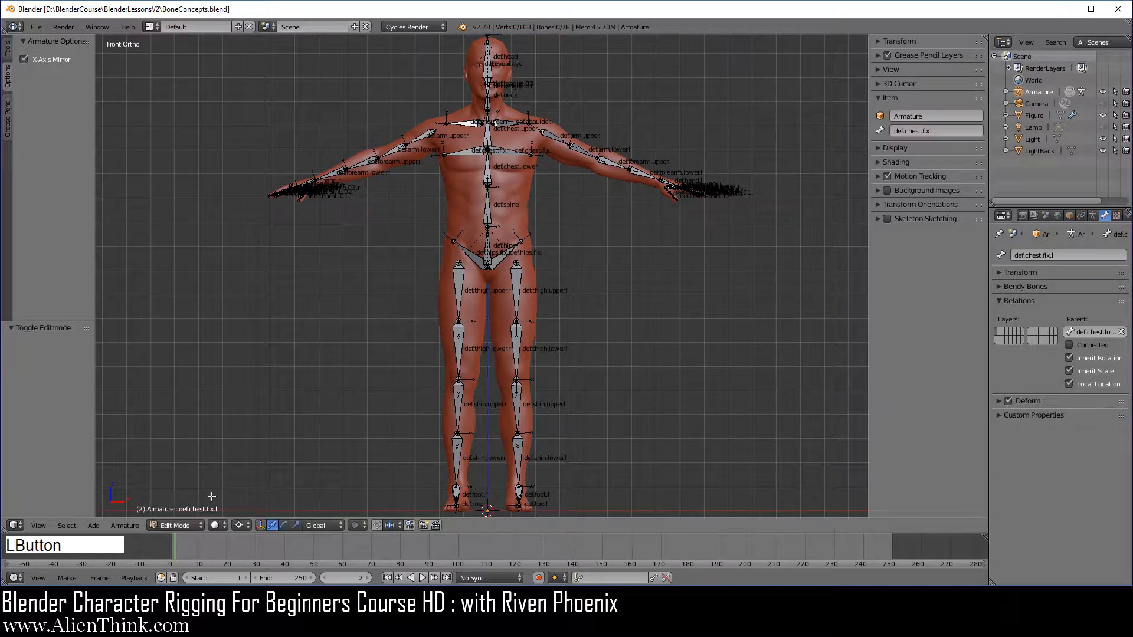
left_click(239, 524)
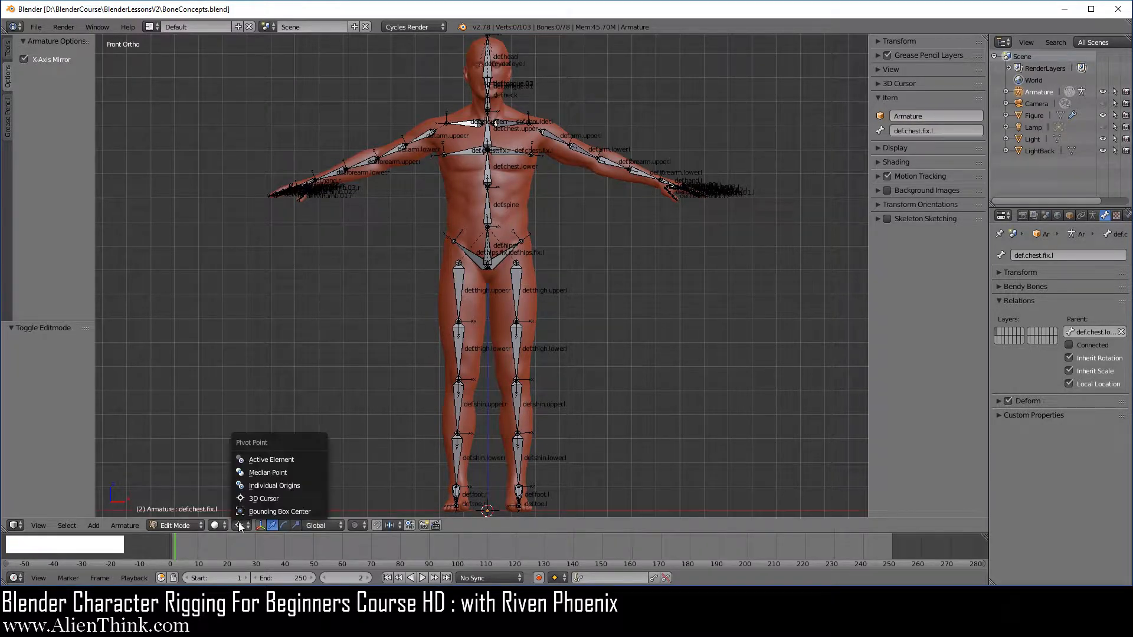
left_click(277, 473)
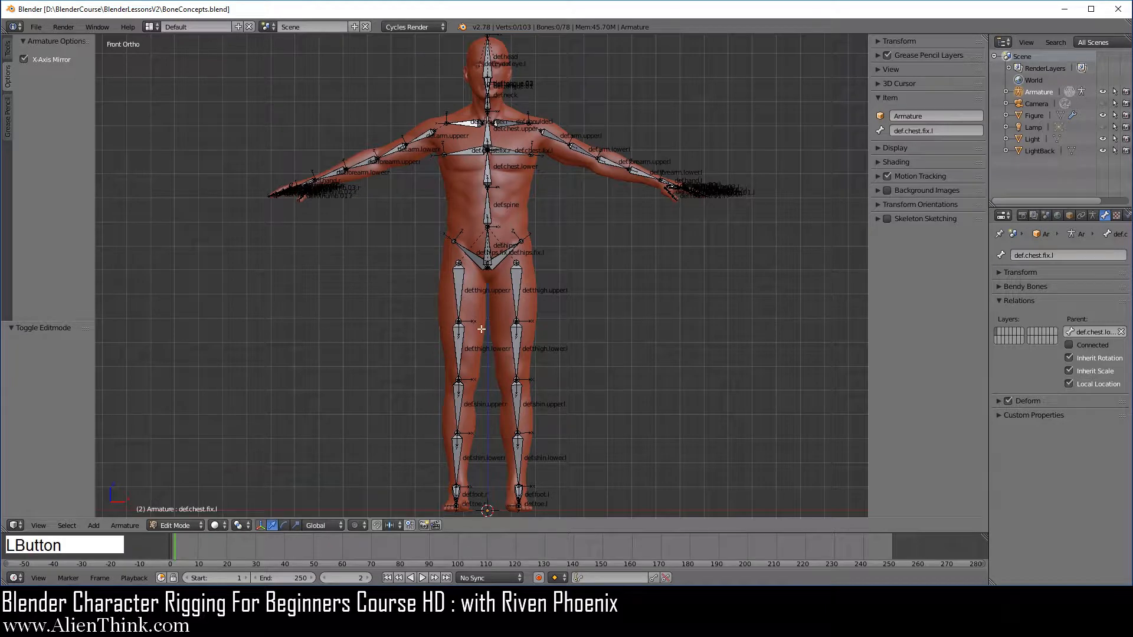
Frame the torso and hip bones in the front view and save the current file.
scroll(527, 287, "up", 6)
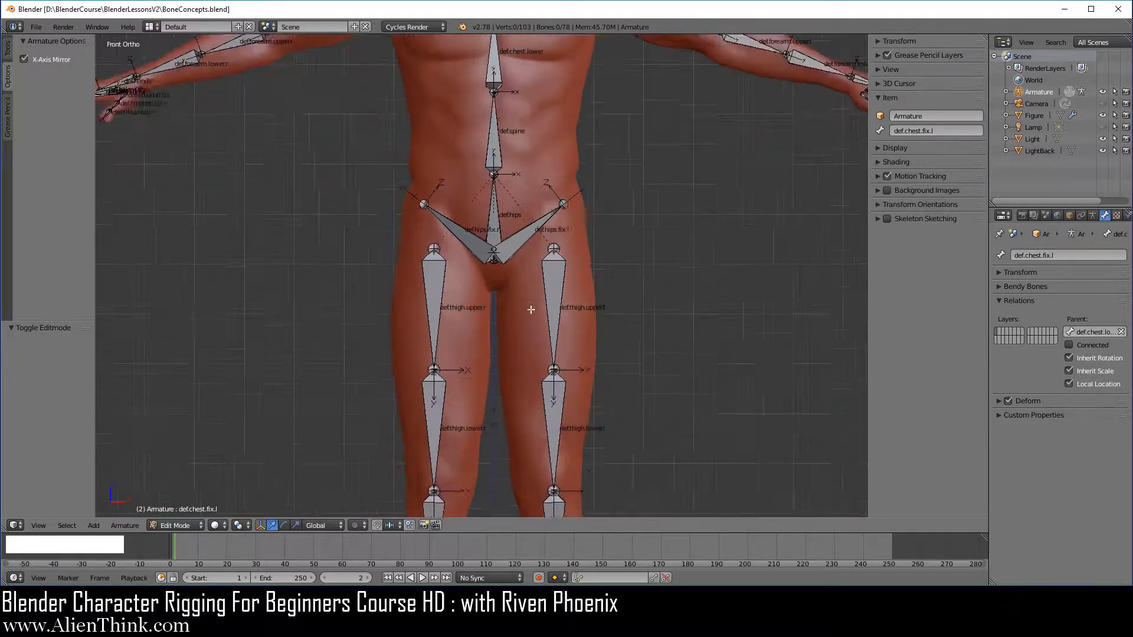
middle_click_drag(543, 108, 572, 309, "shift")
scroll(554, 321, "up", 1)
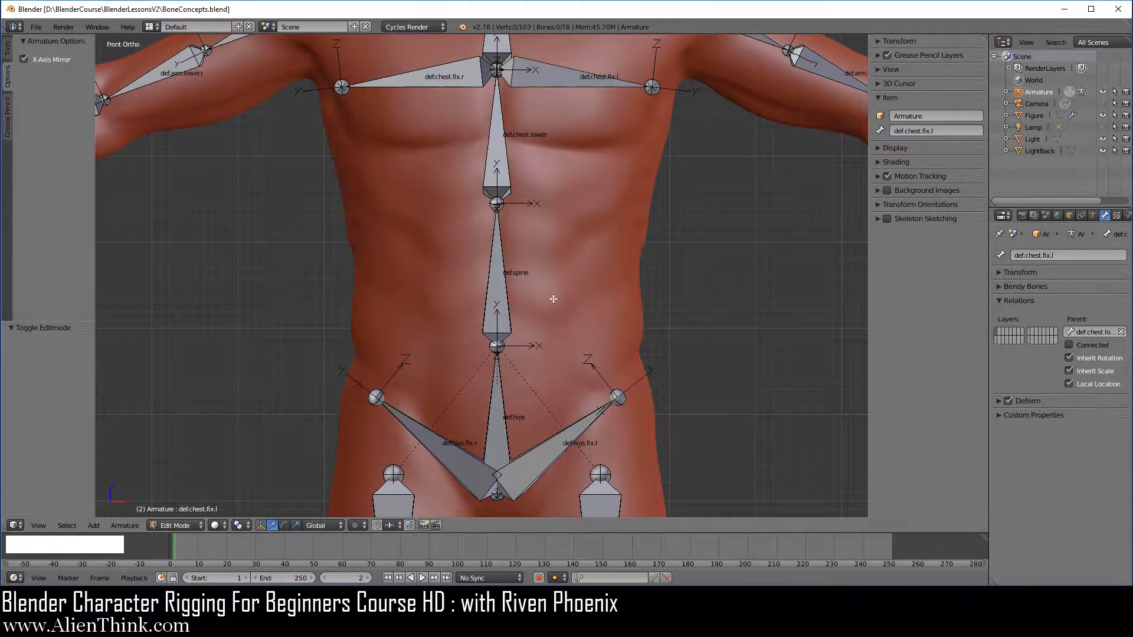
left_click(36, 27)
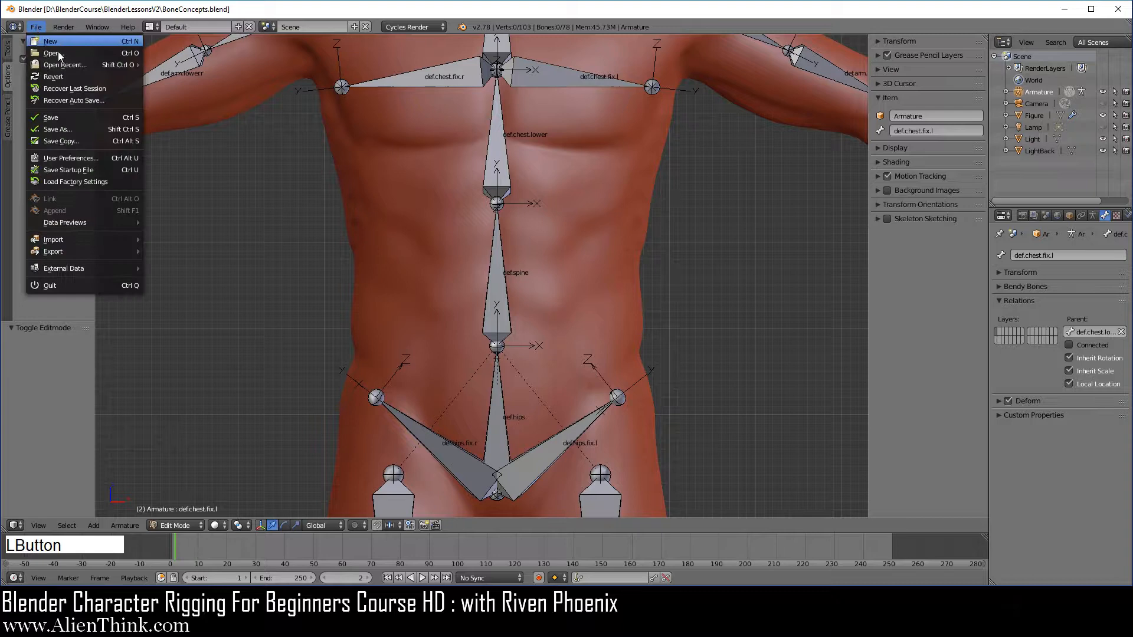
left_click(66, 117)
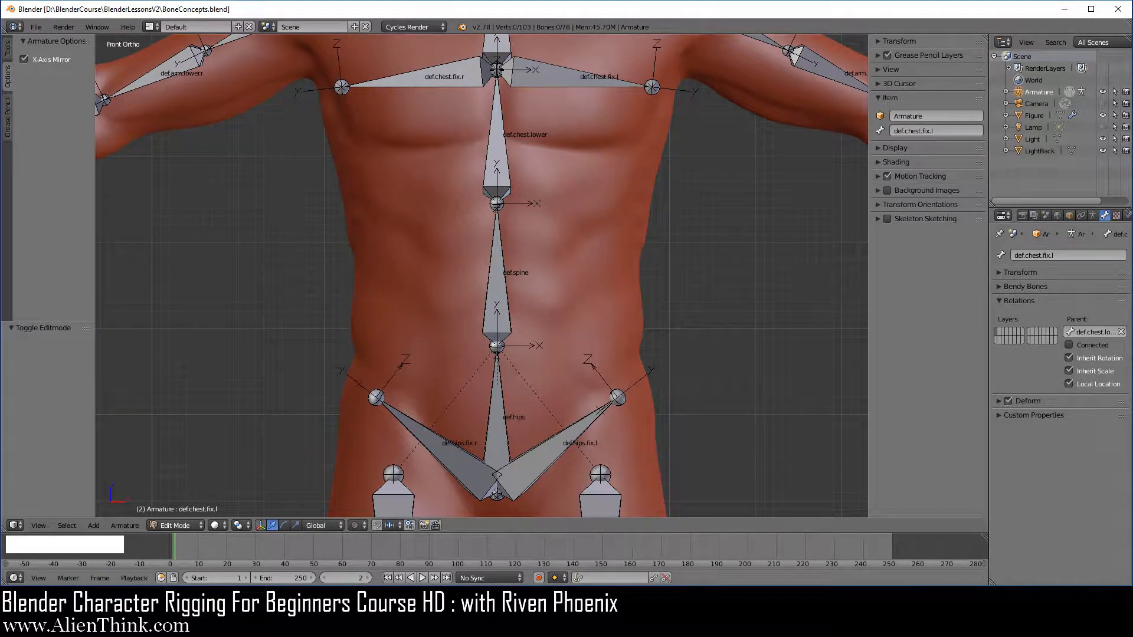
key("F3")
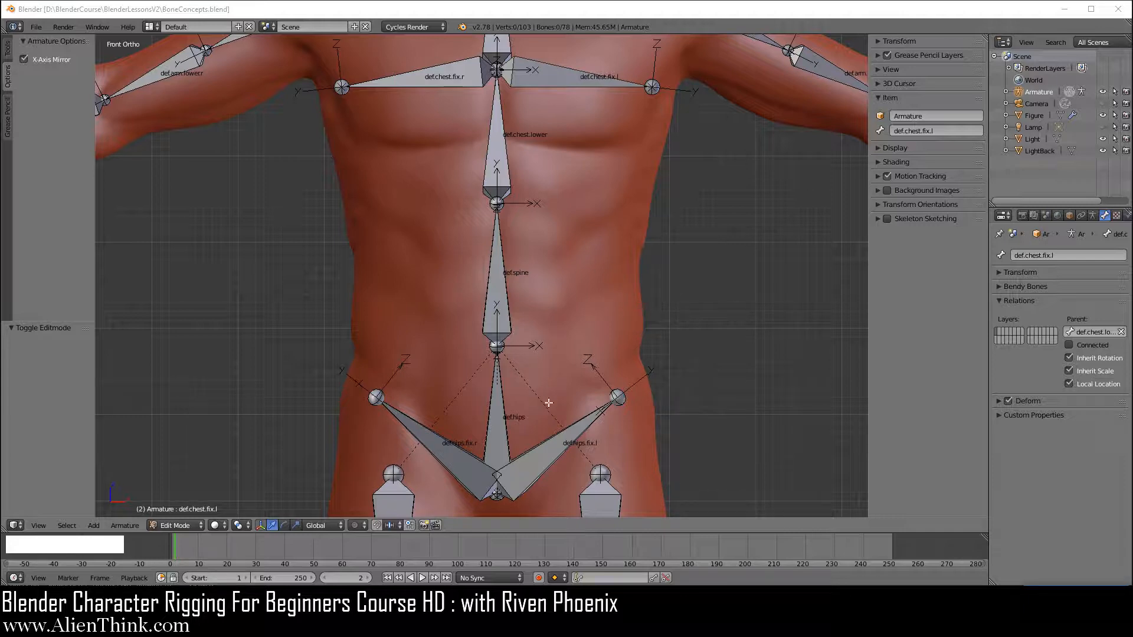
Examine the def.hips.fix.l bone's body, tip and root, along with its name and parent in the bone properties.
right_click(550, 447)
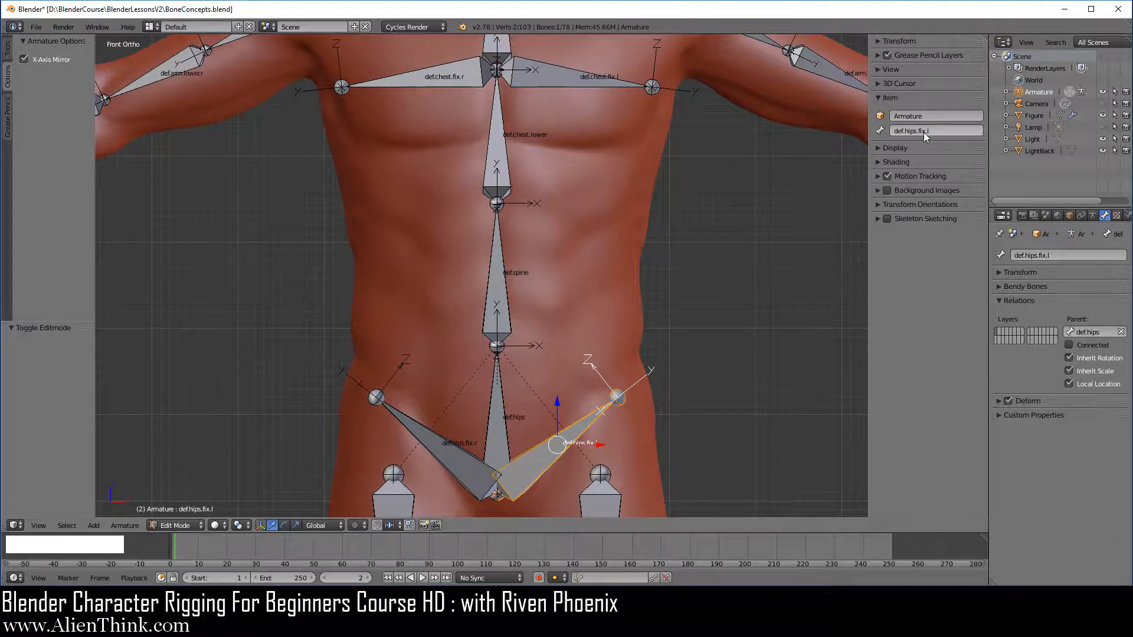
left_click(1106, 216)
right_click(619, 398)
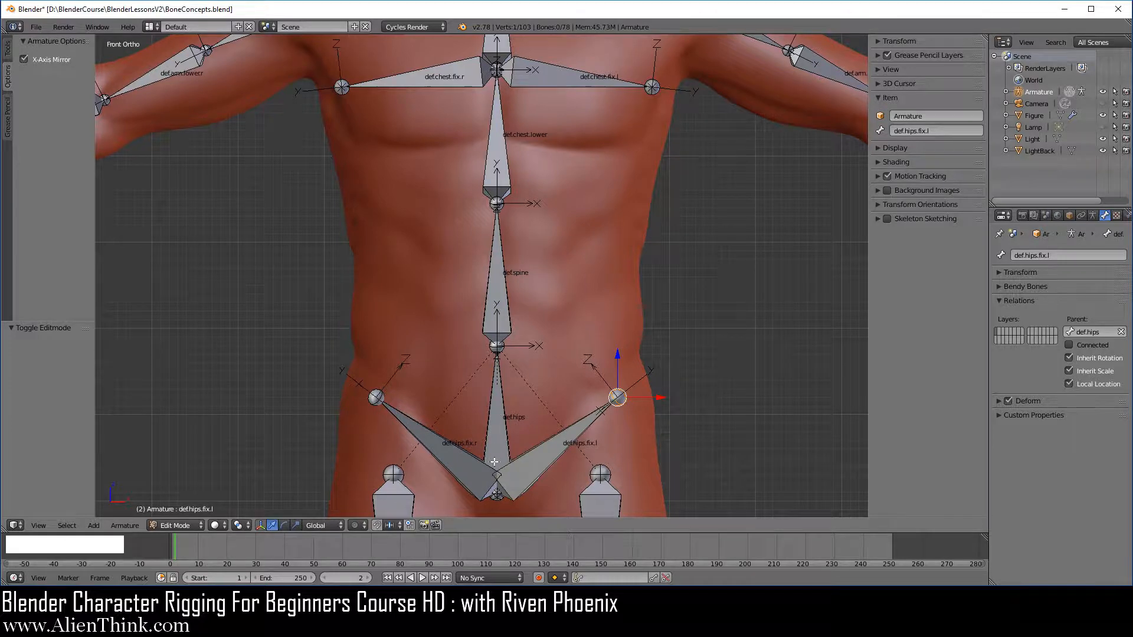
right_click(499, 501)
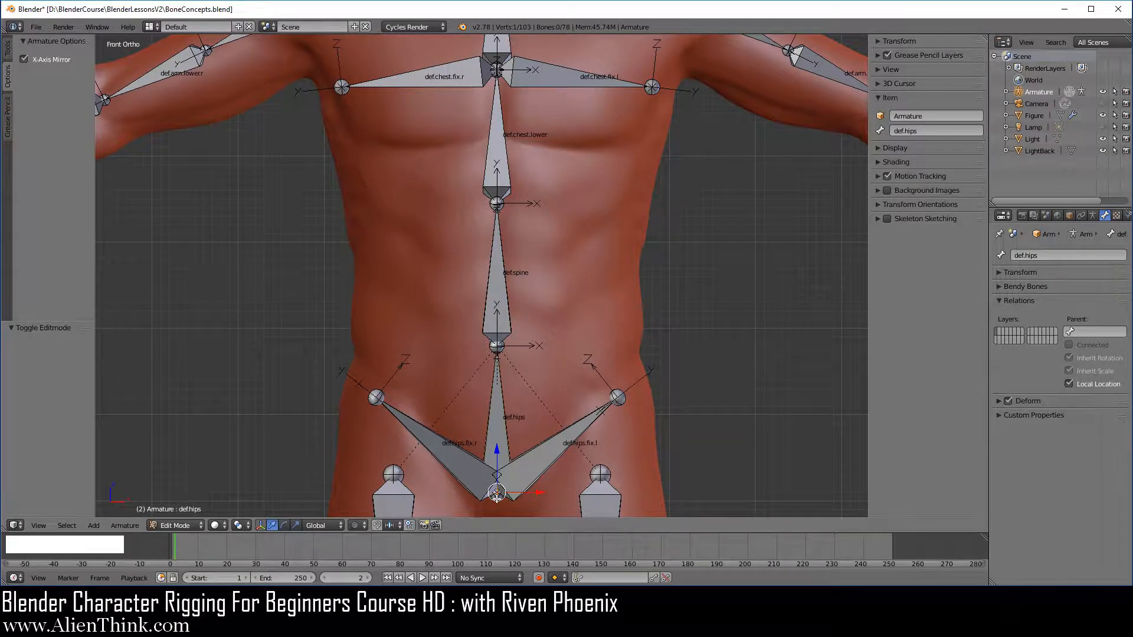
right_click(497, 495)
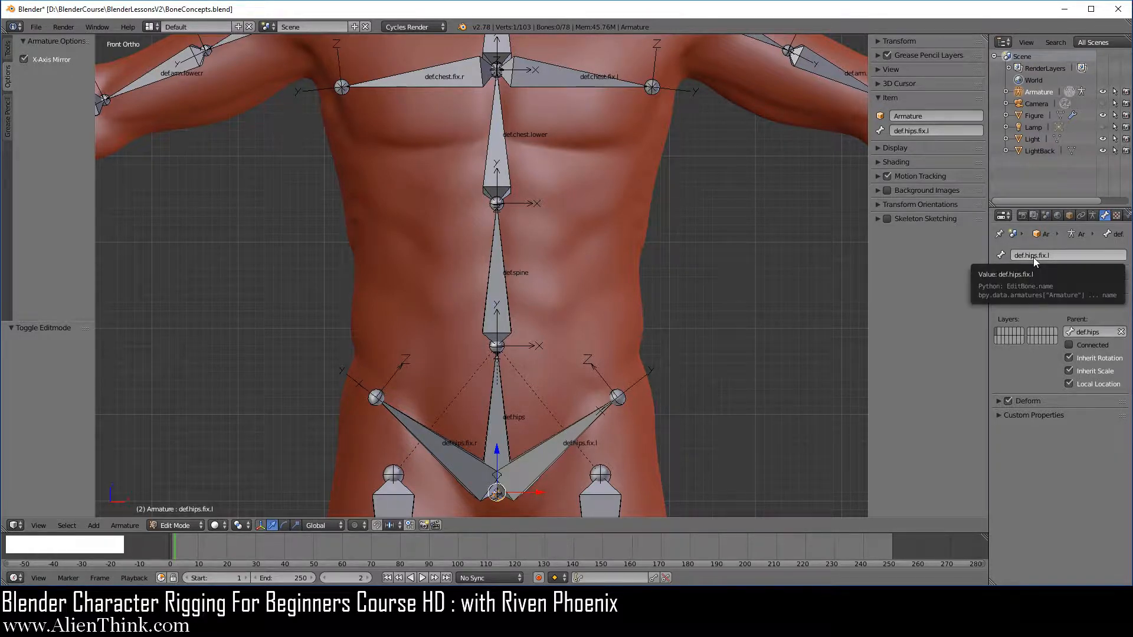
right_click(555, 449)
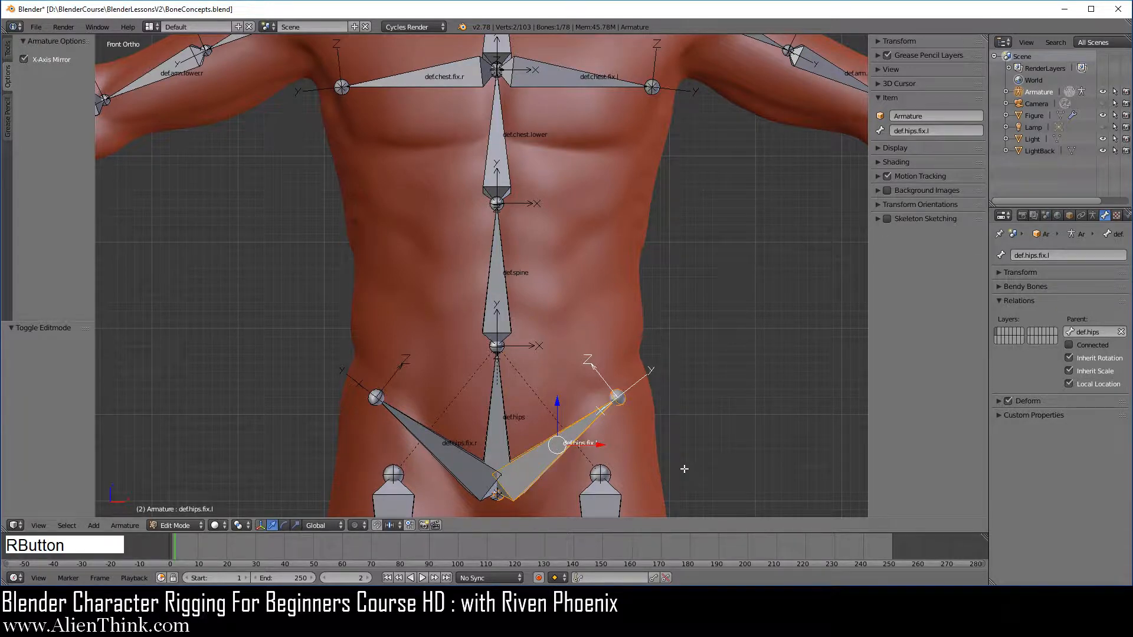
Extrude a mirrored bone upward from the tip of def.hips.fix.l, about -0.014 in X and 0.106 in Z.
right_click(620, 398)
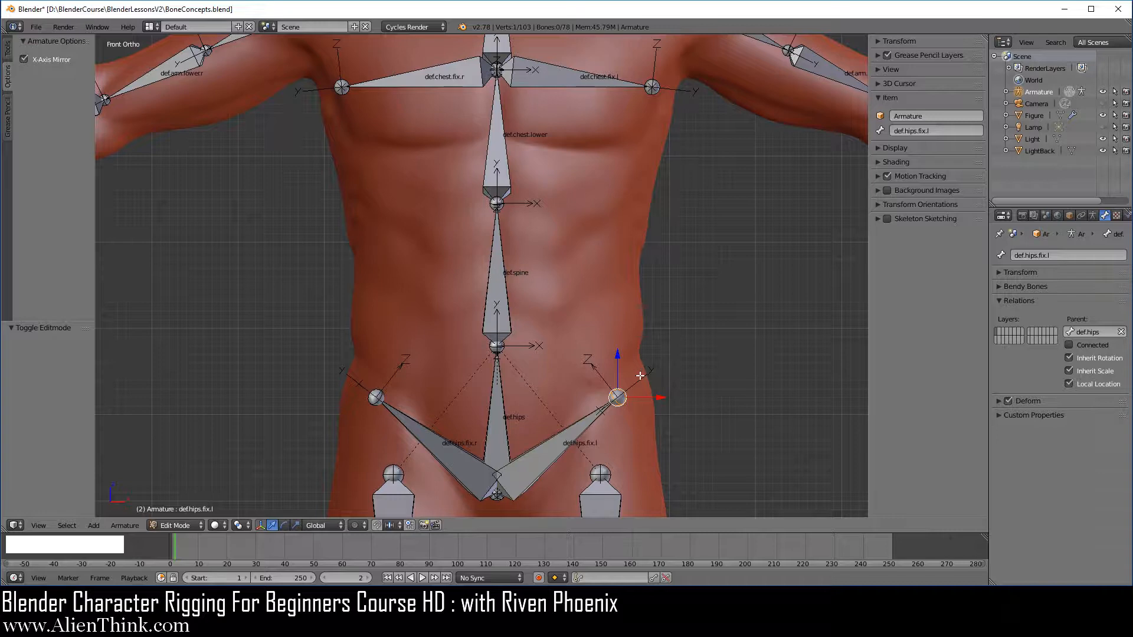
key("e")
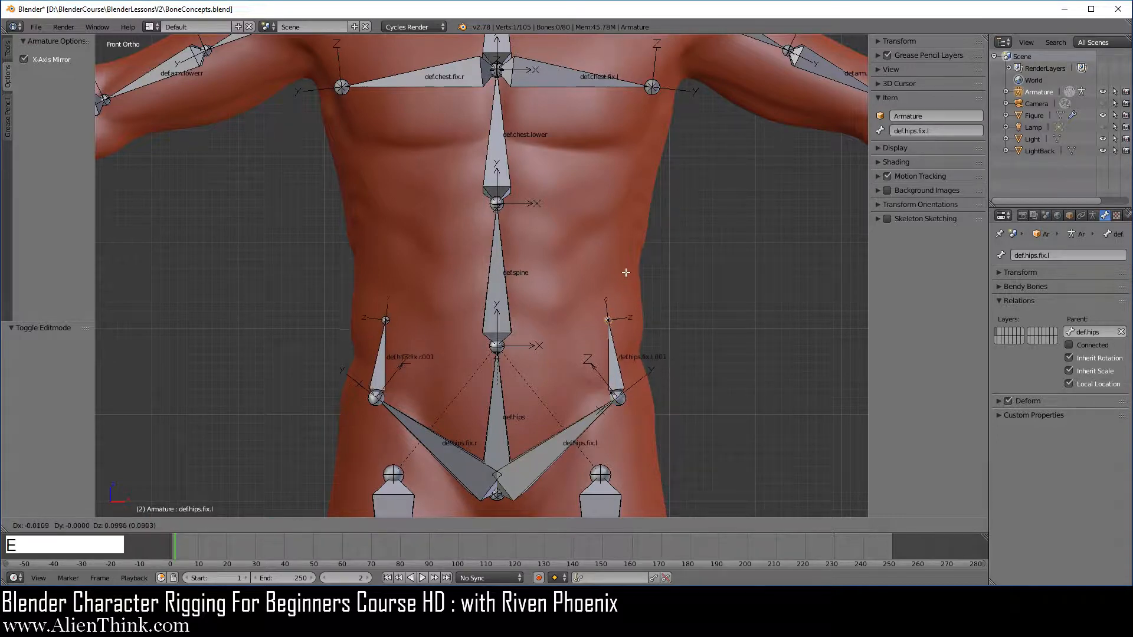
left_click(622, 258)
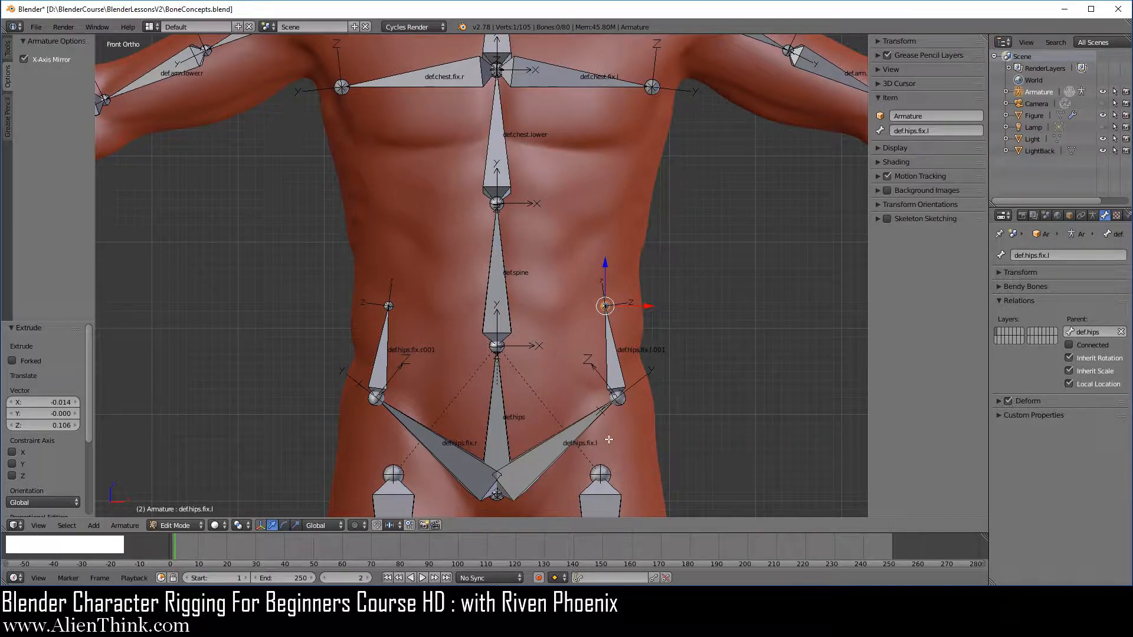
Move the tip of the newly extruded left bone outward and down, about 0.027 in X and -0.051 in Z.
right_click(606, 306)
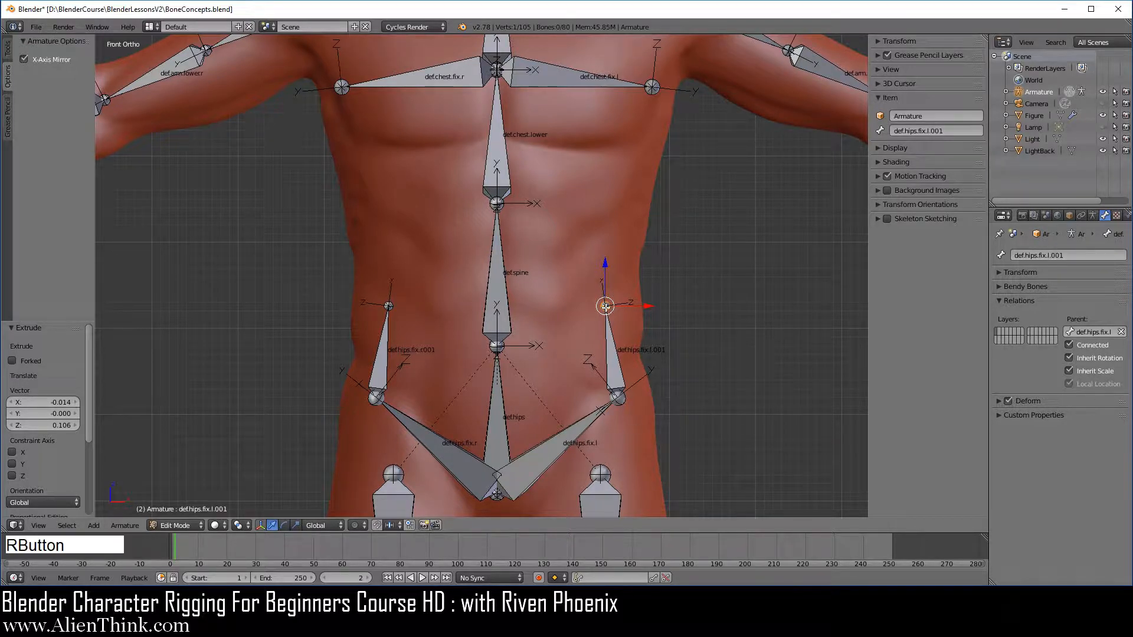
right_click(615, 351)
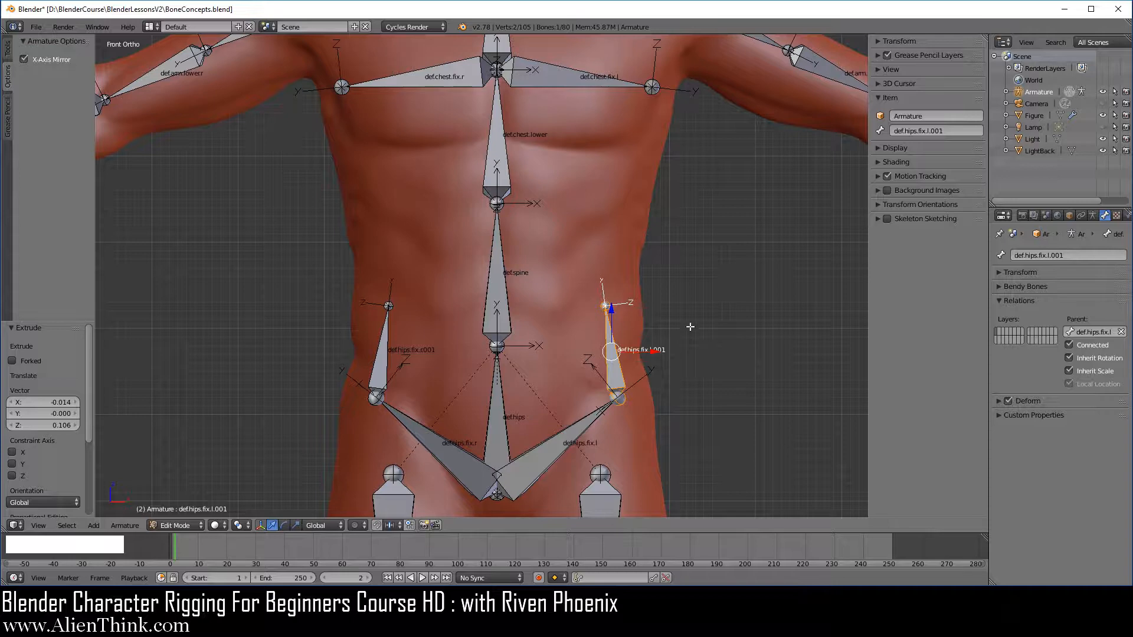
right_click(606, 305)
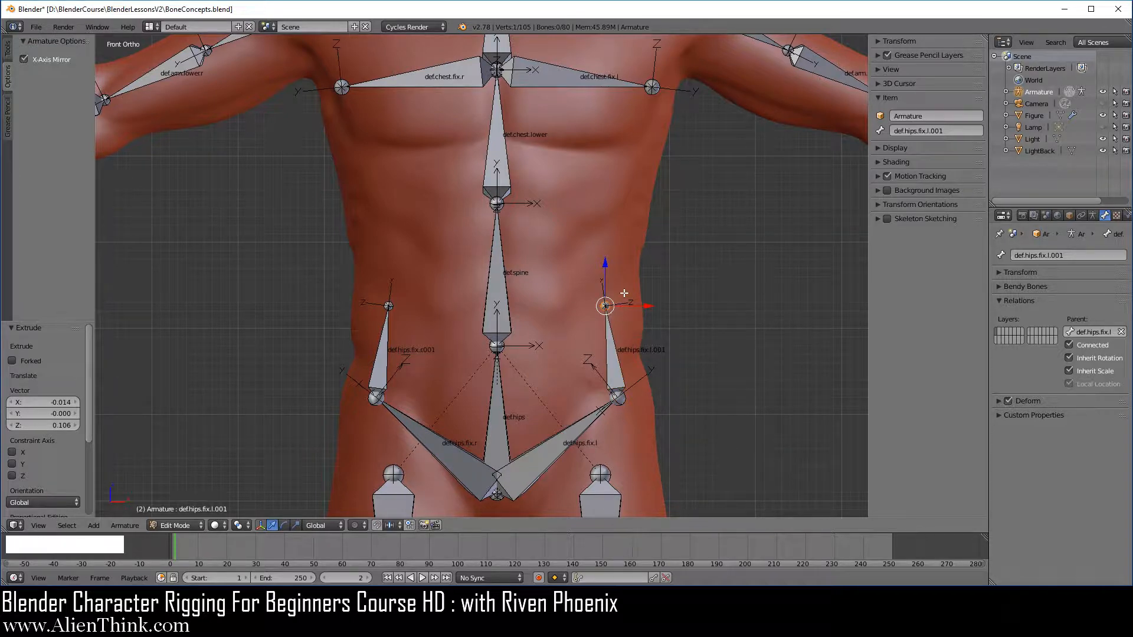
key("g")
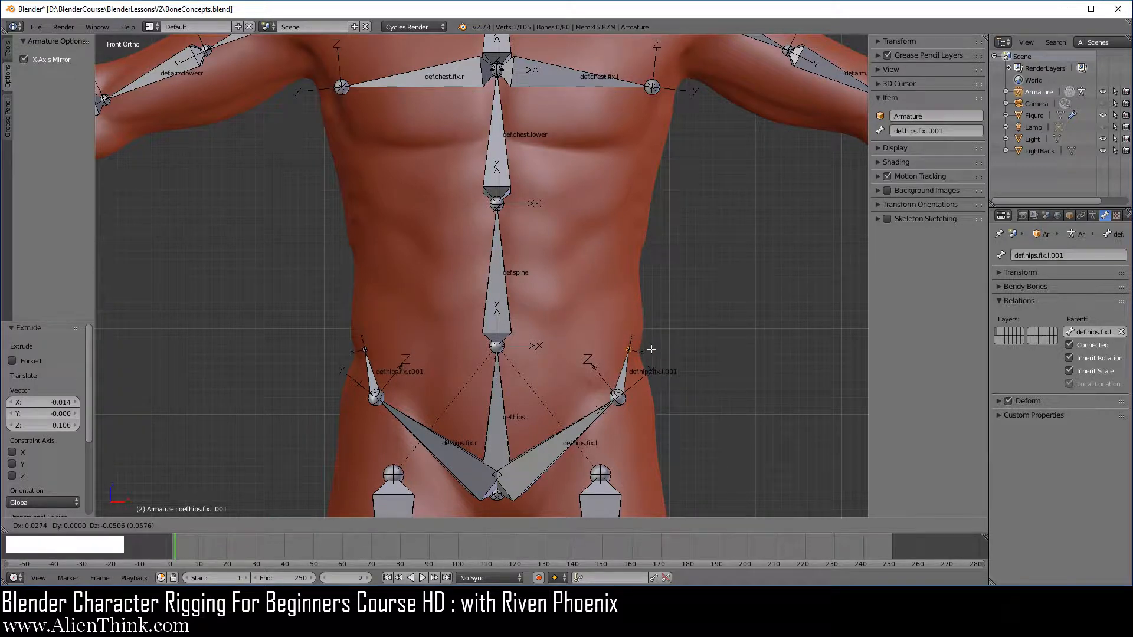
left_click(651, 349)
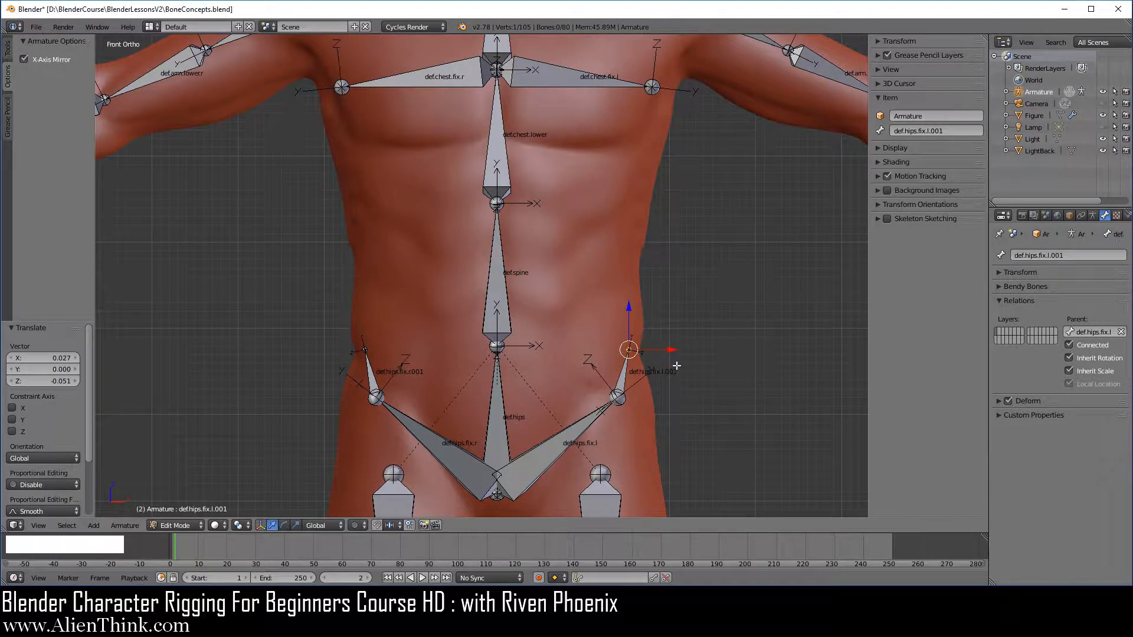
Extrude a chain of twelve mirrored bones from the tip of def.hips.fix.l.001, curving outward, down and back toward the thigh in a loop.
middle_click_drag(706, 338, 662, 335, "shift")
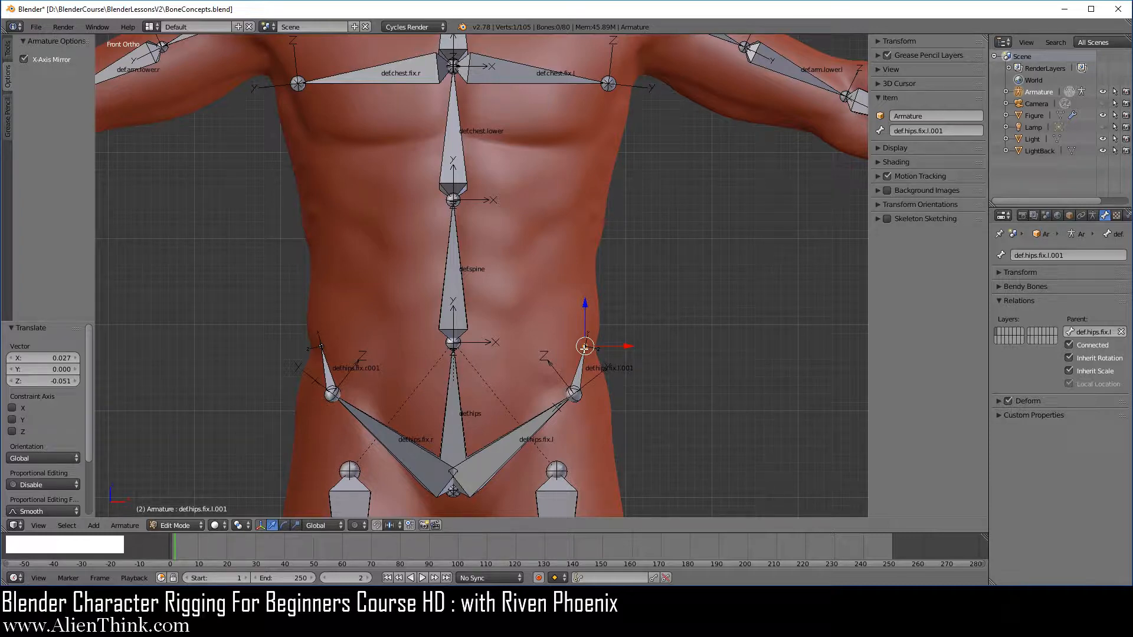
key("ctrl")
left_click(630, 307, "ctrl")
left_click(664, 291, "ctrl")
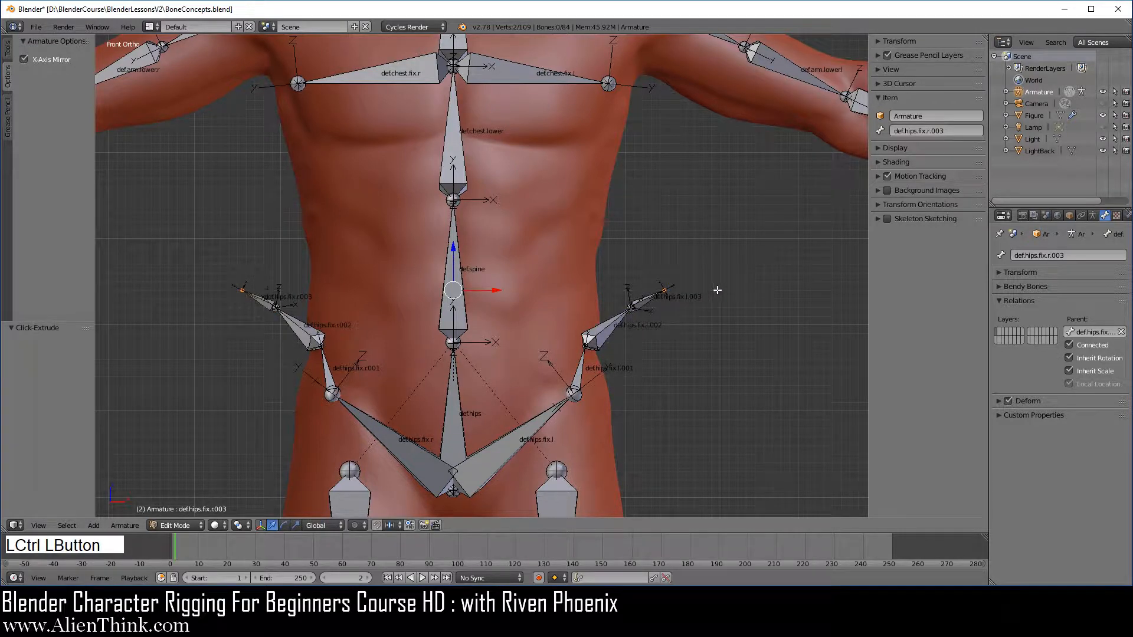
left_click(717, 290, "ctrl")
left_click(763, 307, "ctrl")
left_click(788, 330, "ctrl")
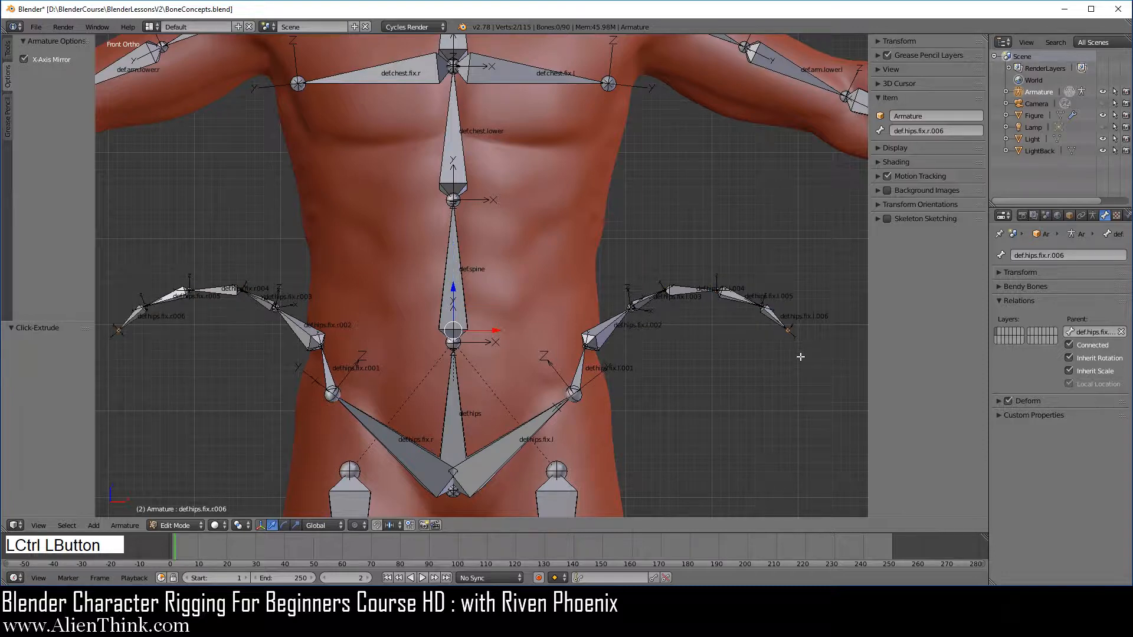
left_click(800, 357, "ctrl")
left_click(799, 393, "ctrl")
left_click(780, 431, "ctrl")
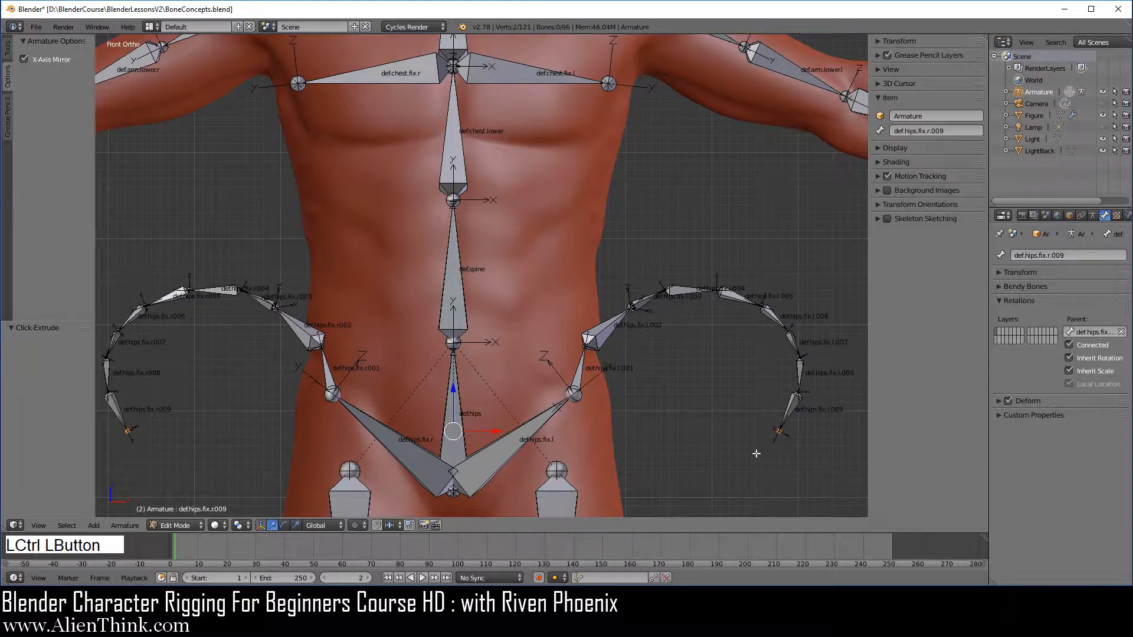
left_click(746, 455, "ctrl")
left_click(720, 463, "ctrl")
left_click(684, 462, "ctrl")
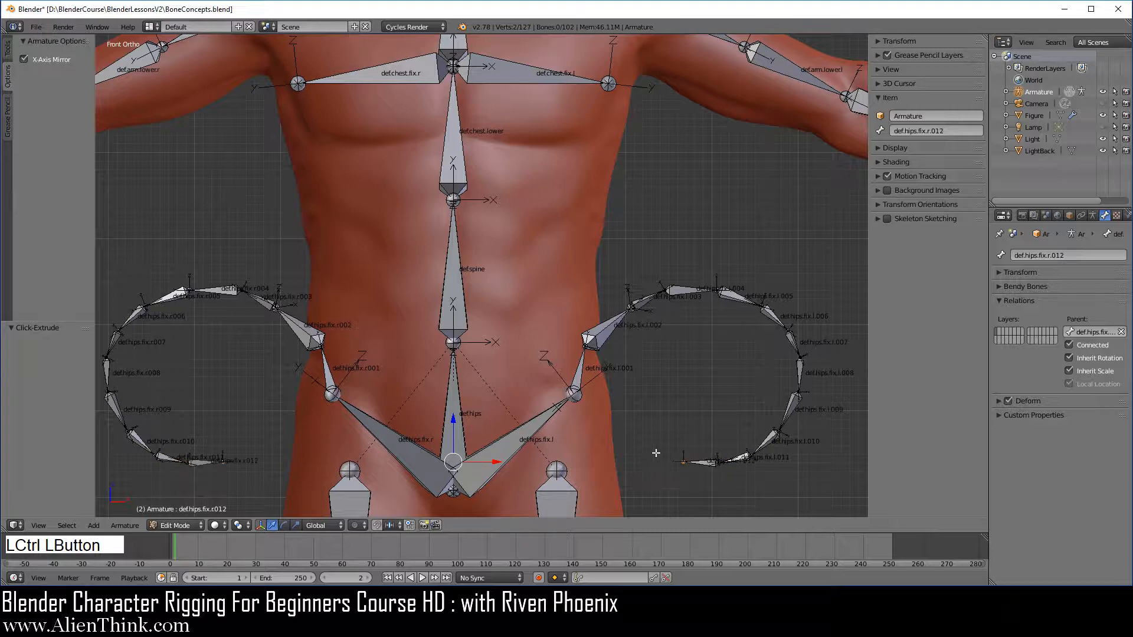
left_click(644, 447, "ctrl")
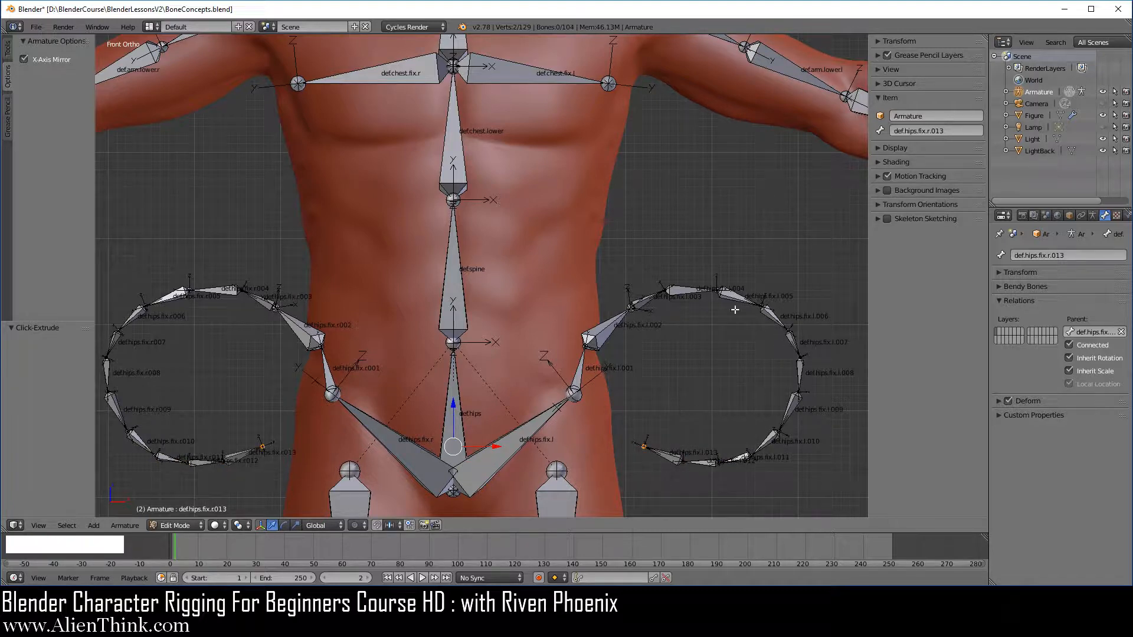
Examine the parent relations of the left chain's bones from def.hips.fix.l.001 to def.hips.fix.l.005, finishing on def.hips.fix.l.002.
right_click(608, 329)
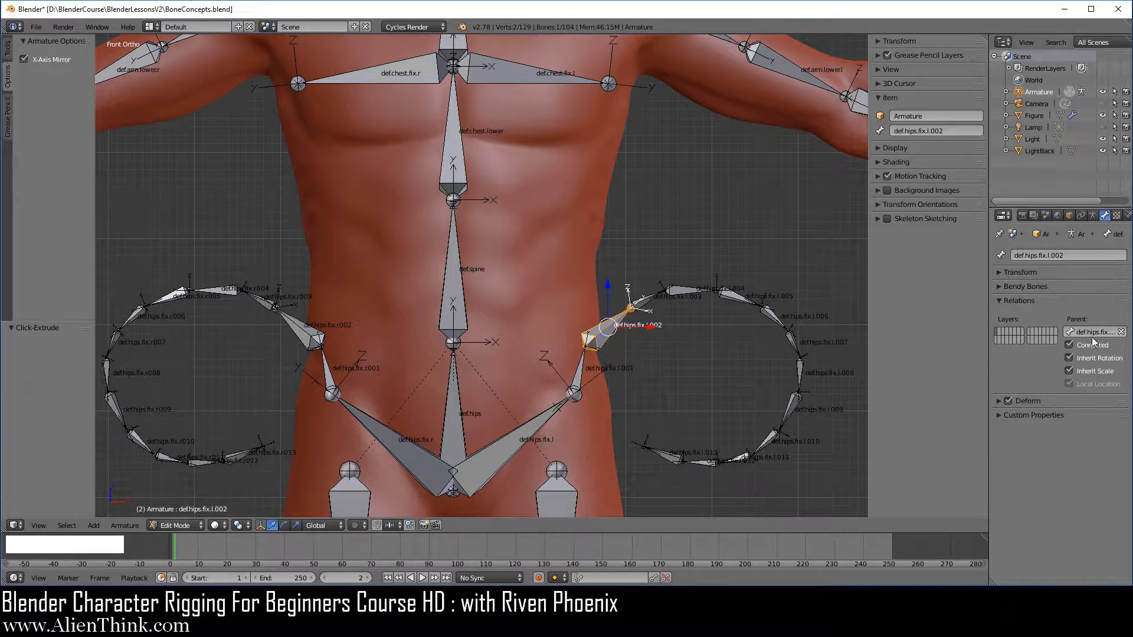
right_click(580, 367)
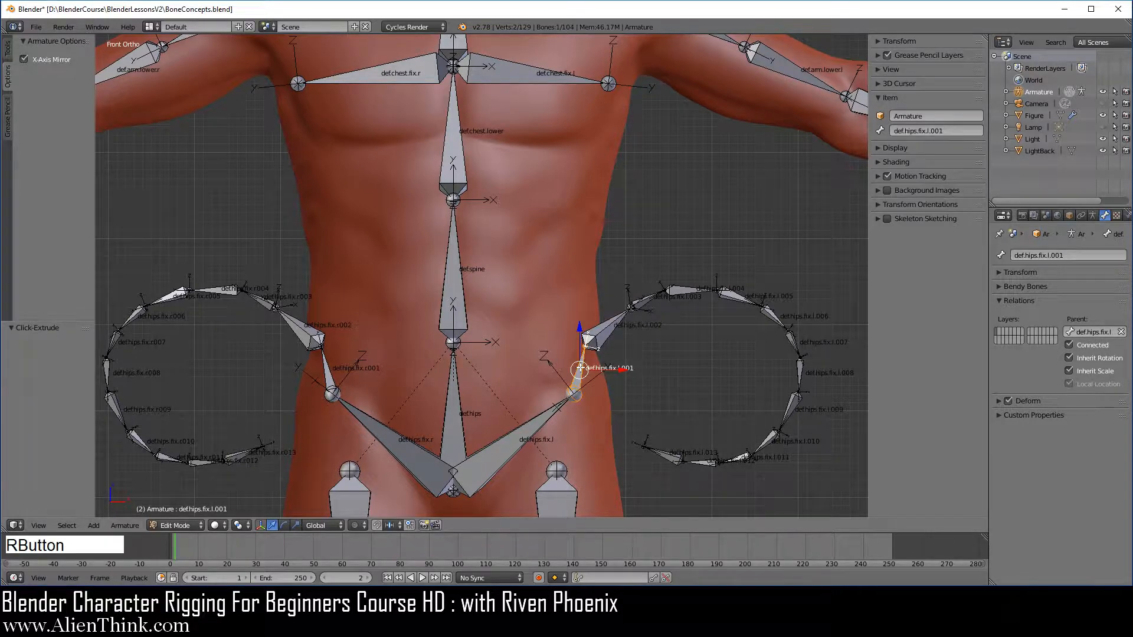
right_click(646, 300)
right_click(690, 289)
right_click(739, 298)
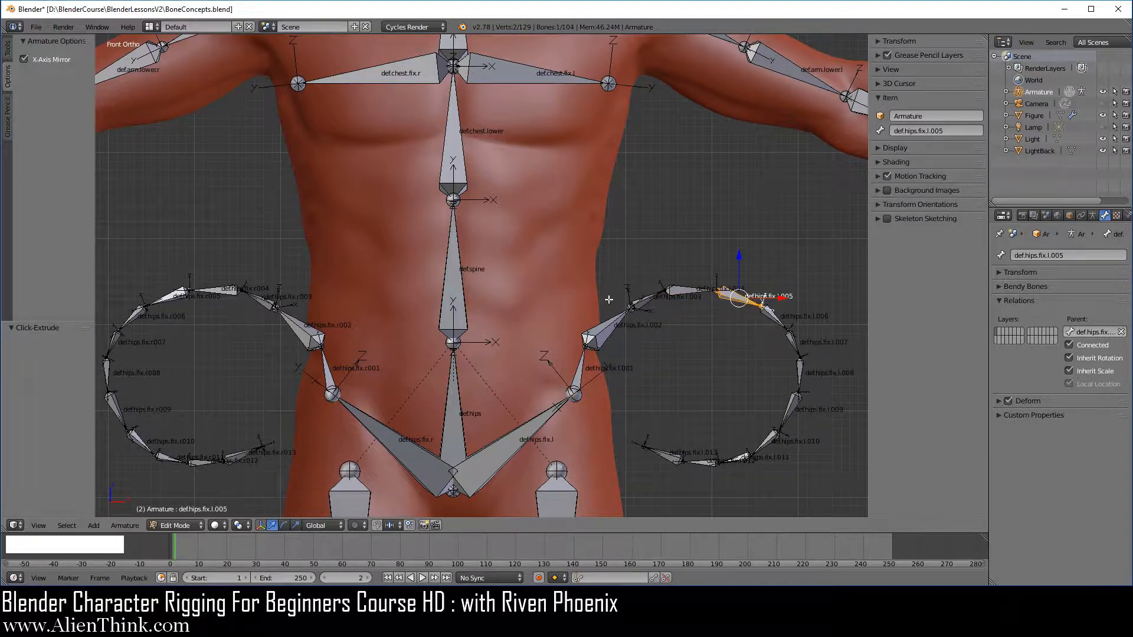
right_click(603, 326)
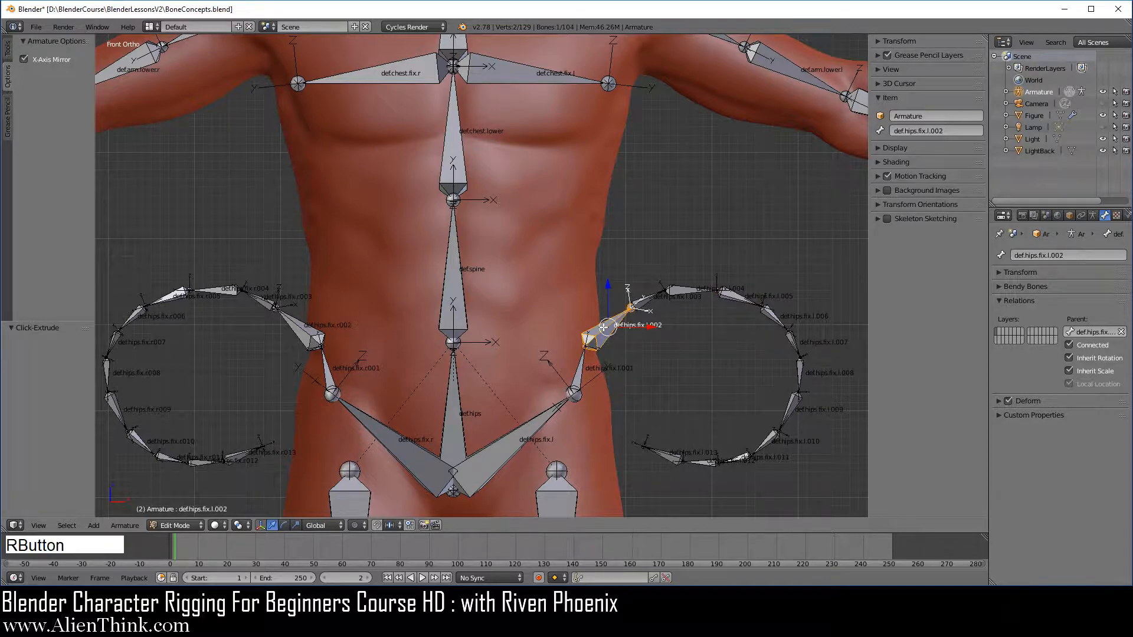
Show the bone transform values and examine head, tail and roll on the left chain from def.hips.fix.l.002 through def.hips.fix.l.006.
left_click(880, 38)
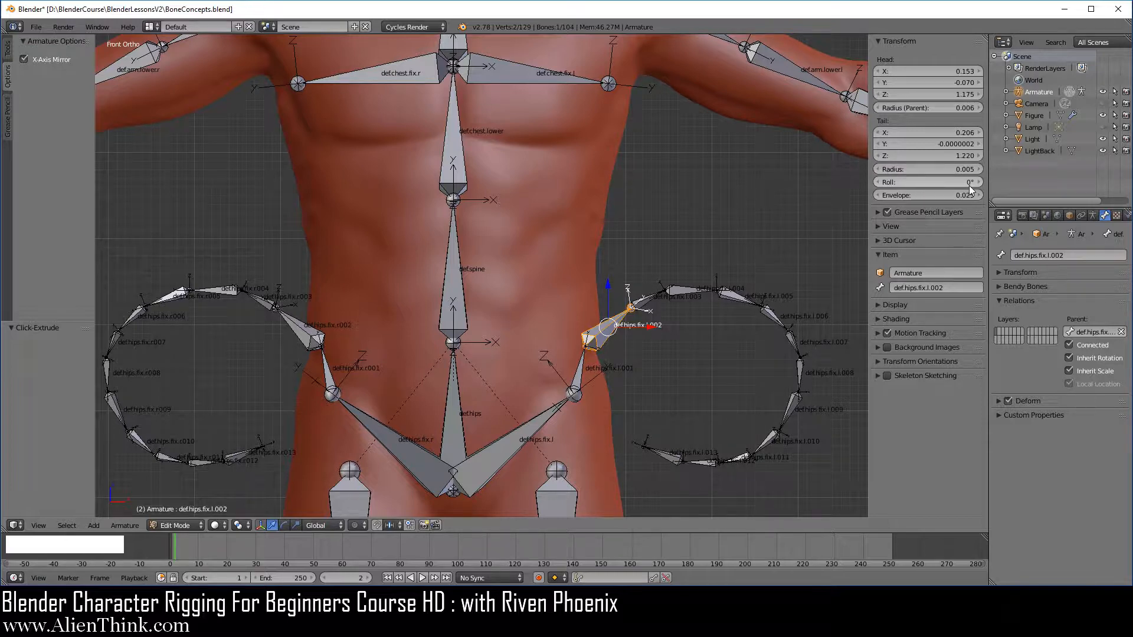
right_click(746, 292)
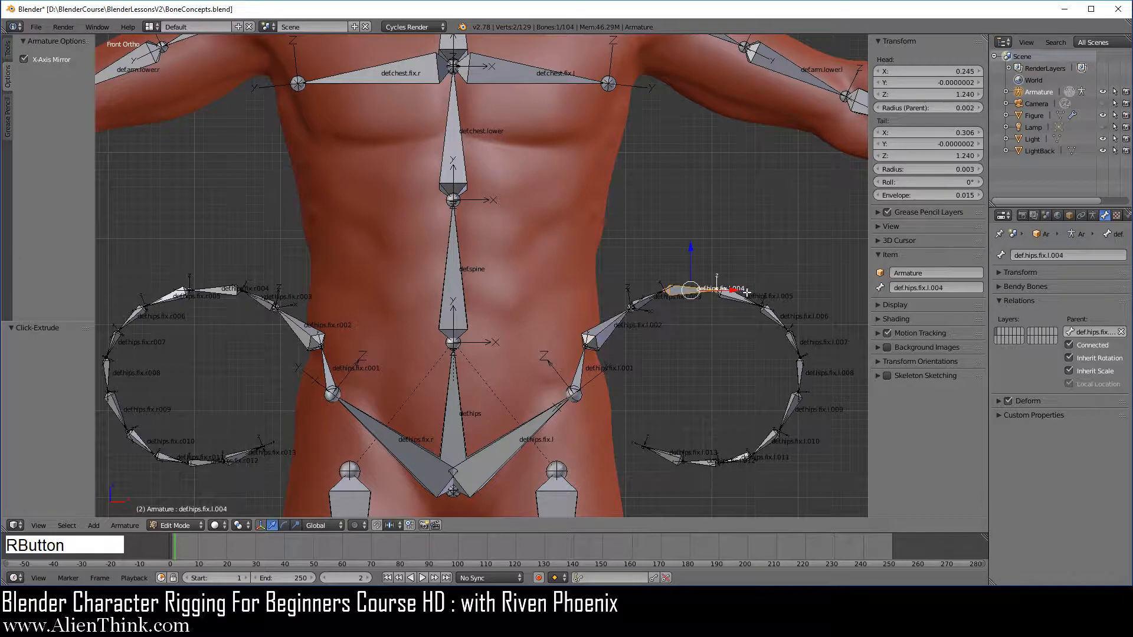
right_click(748, 298)
right_click(777, 322)
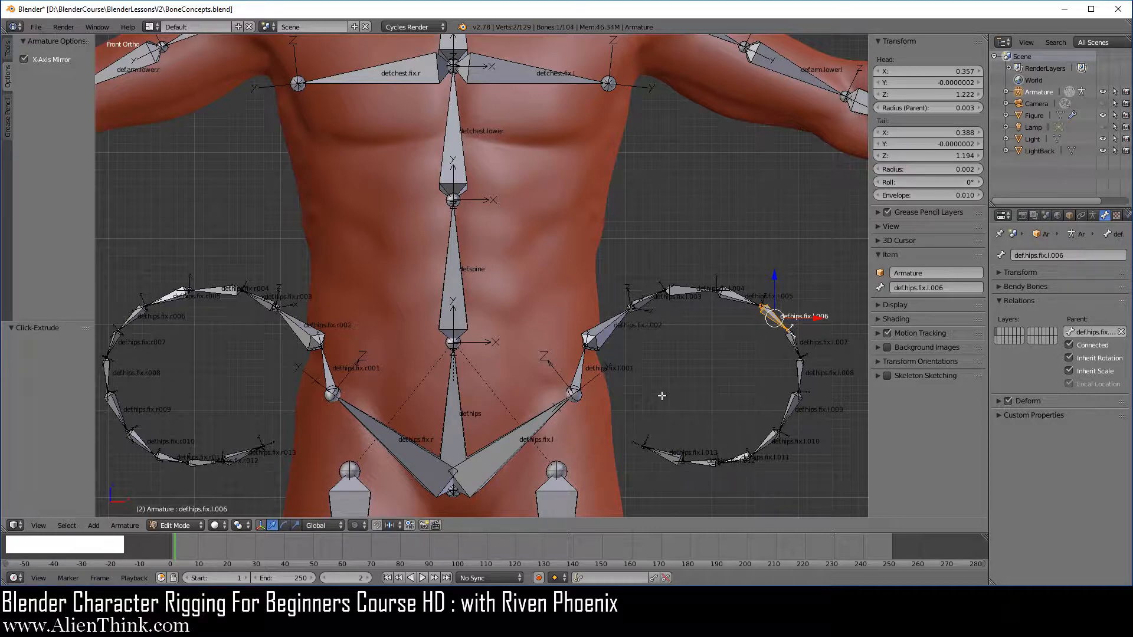
Extrude a mirrored bone from the lower end of def.thigh.upper.l, outward and up to about X 0.182, Z 0.853.
middle_click_drag(620, 431, 611, 201, "shift")
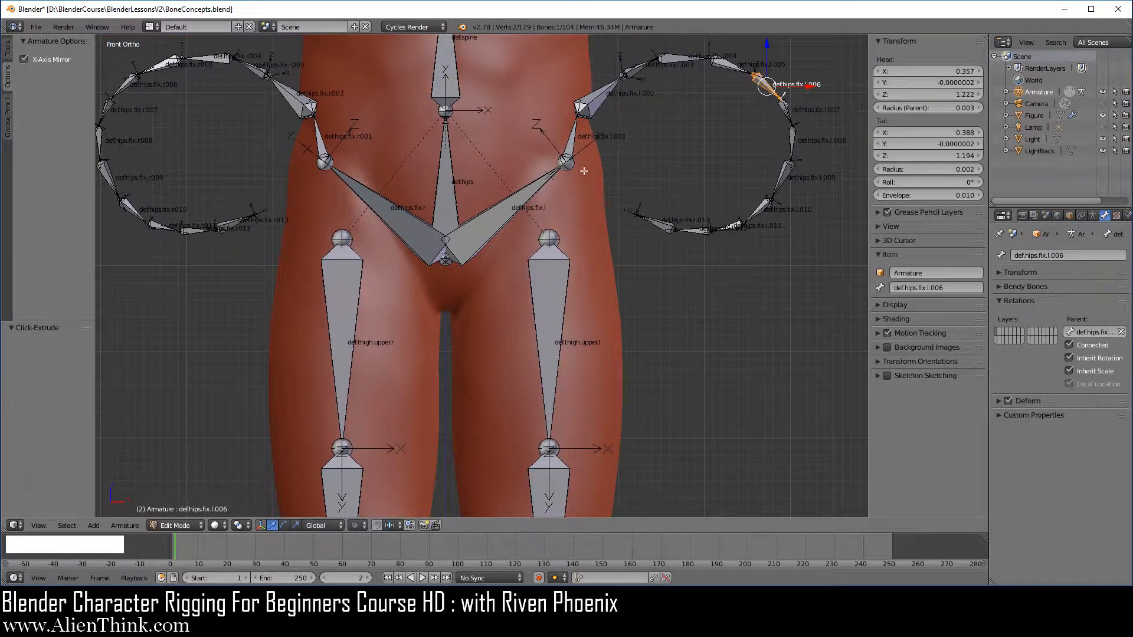
right_click(554, 235)
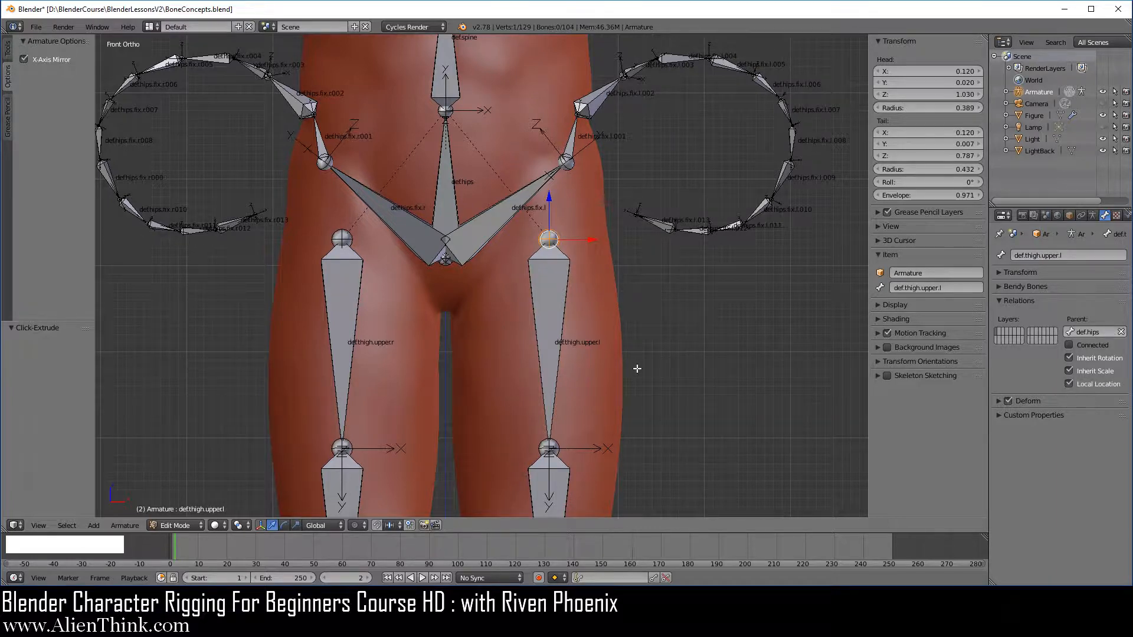
key("ctrl")
left_click(602, 392, "ctrl")
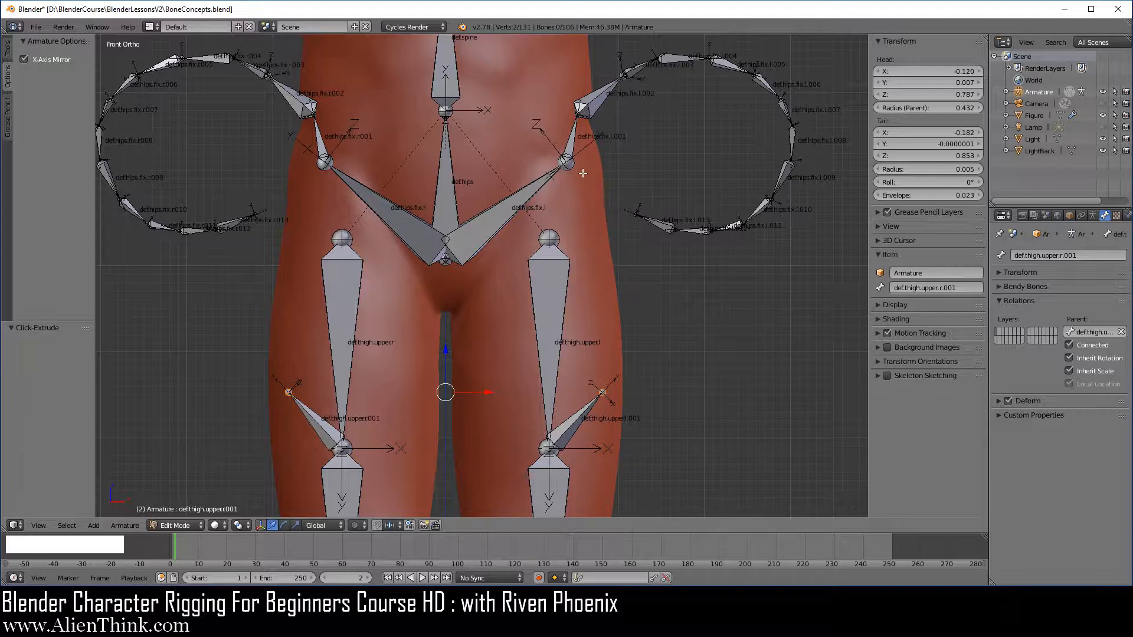
Select the tip joint of def.hips.fix.l, where the left bone loop starts.
right_click(566, 164)
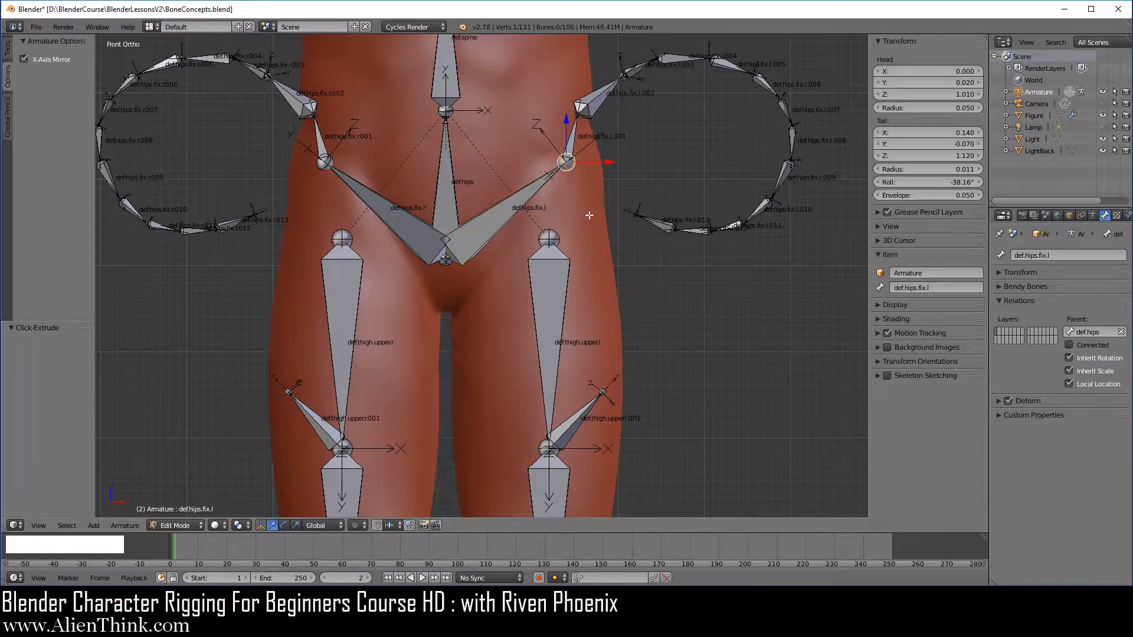
key("ctrl")
middle_click_drag(638, 209, 635, 322, "shift")
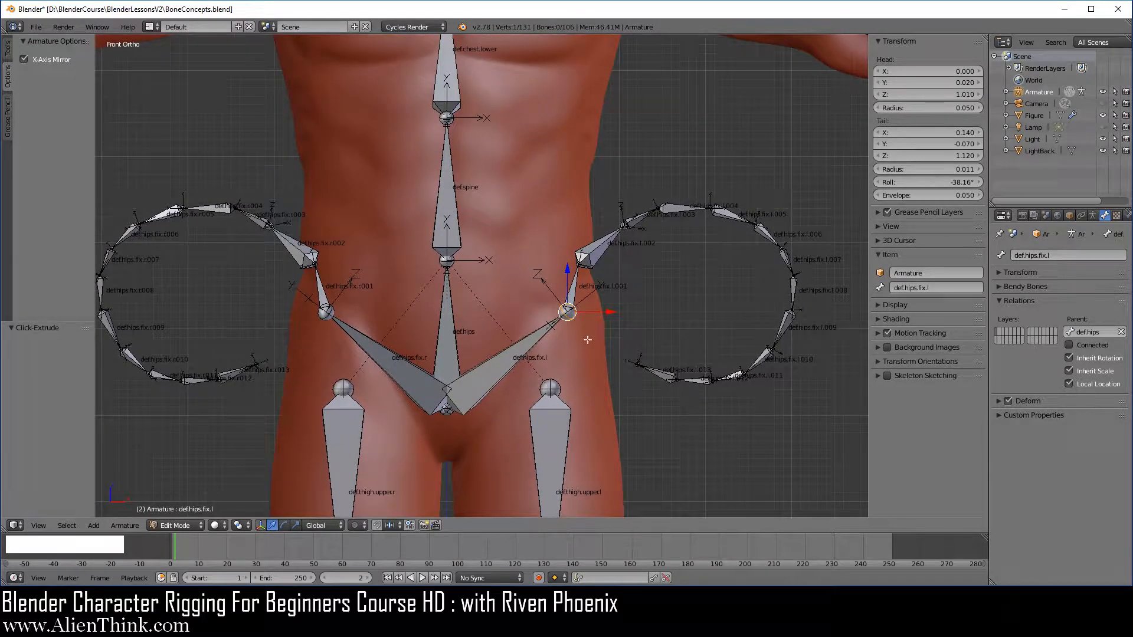
right_click(567, 312)
Place the 3D cursor inside the left bone loop from the front and ahead of the abdomen from the side.
left_click(670, 259)
key("KP_3")
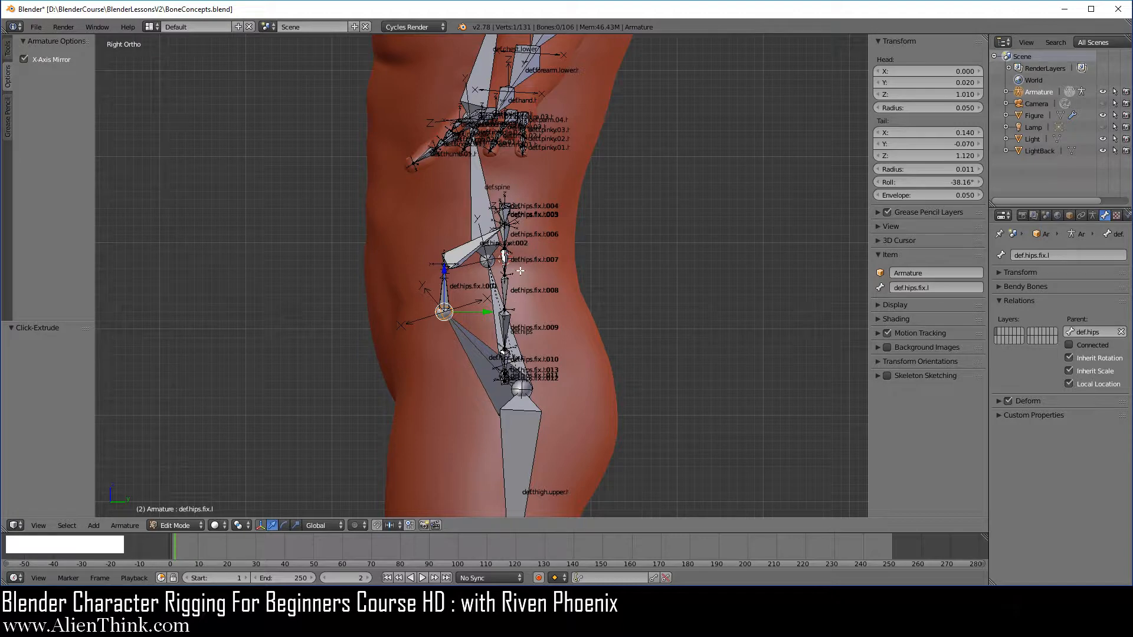
left_click(341, 251)
key("1")
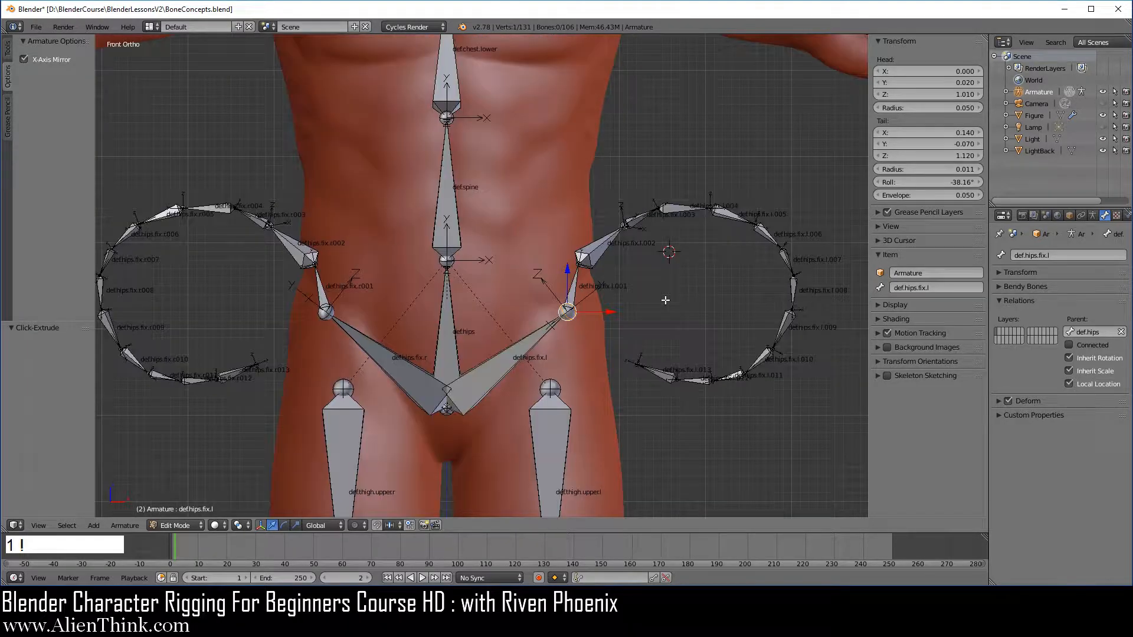
left_click(723, 287)
left_click(662, 313)
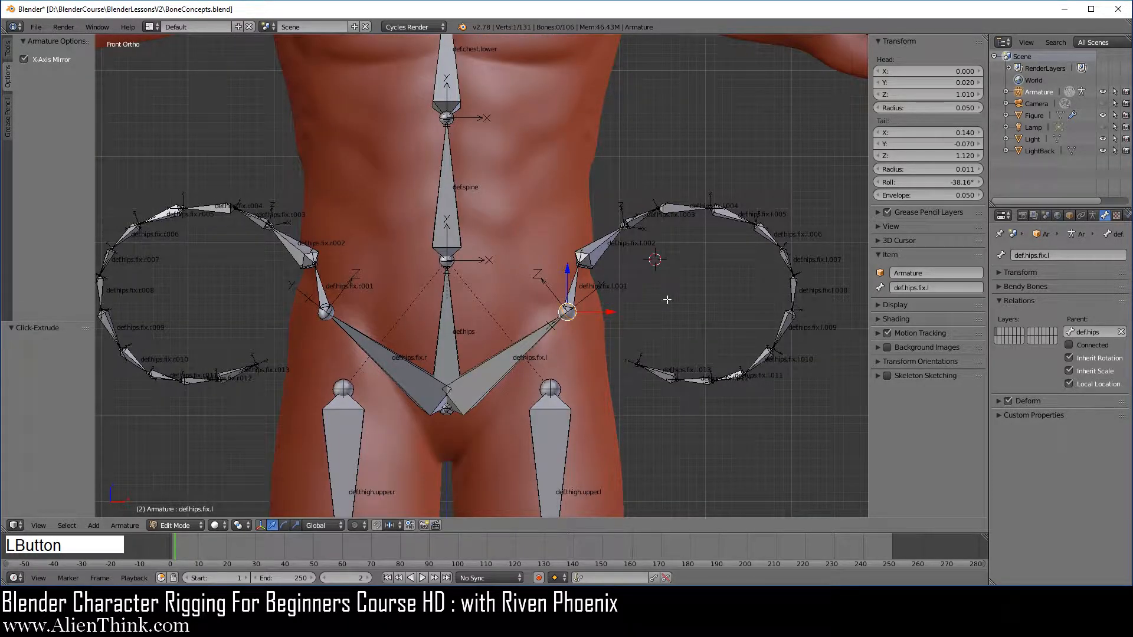
Reset the 3D cursor to the scene origin, checking its depth in the right side view.
key("3")
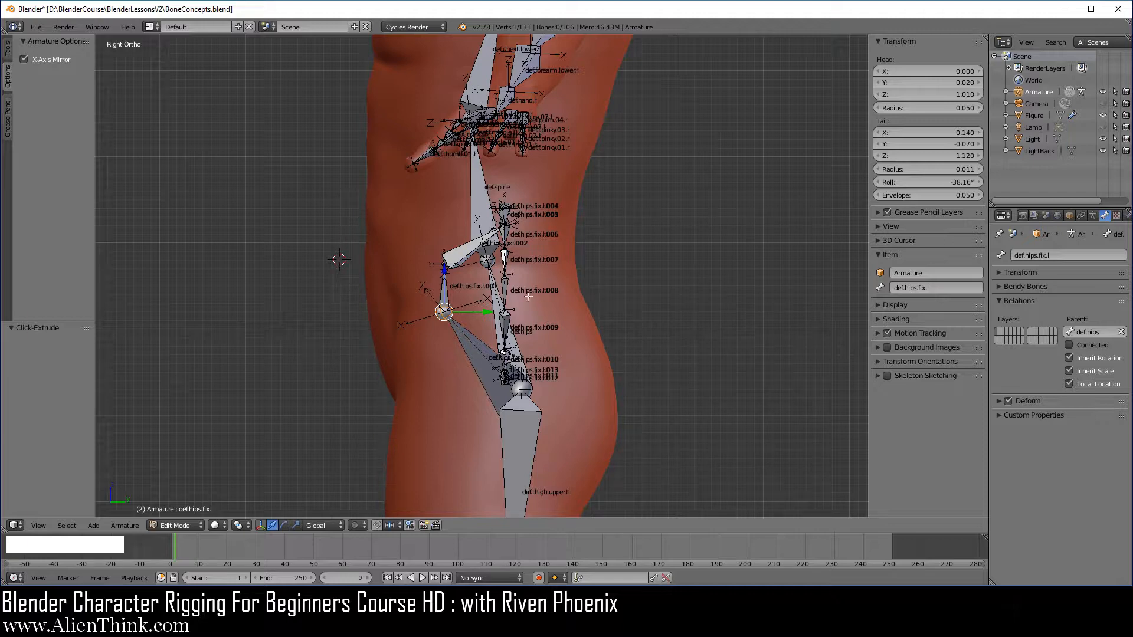
key("shift")
key("shift+c")
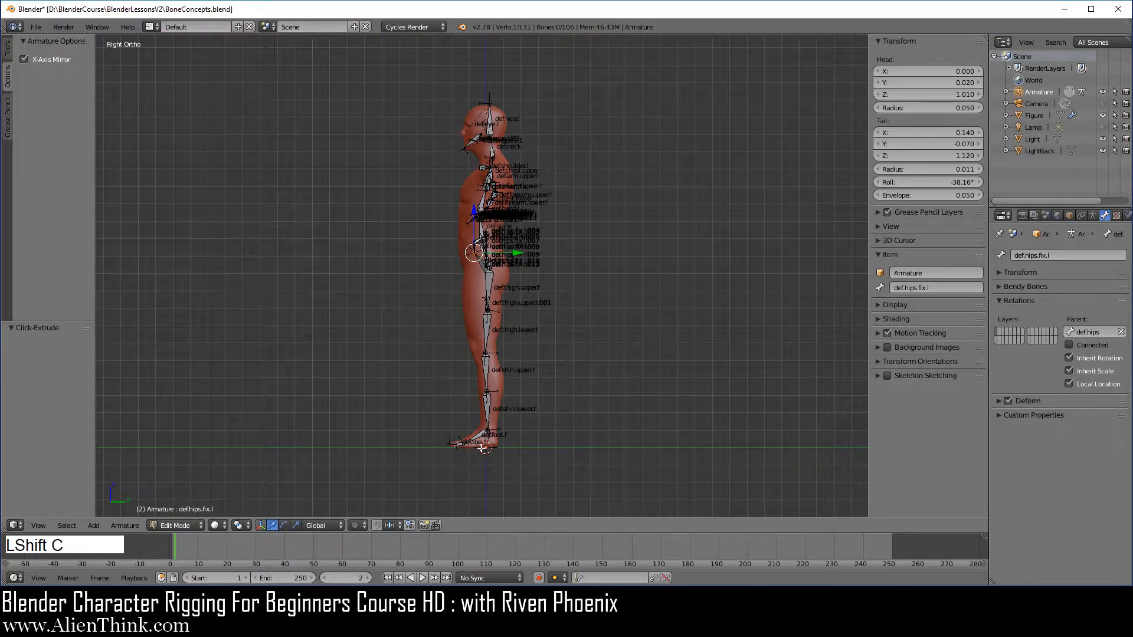
scroll(510, 262, "up", 1)
scroll(509, 261, "up", 10)
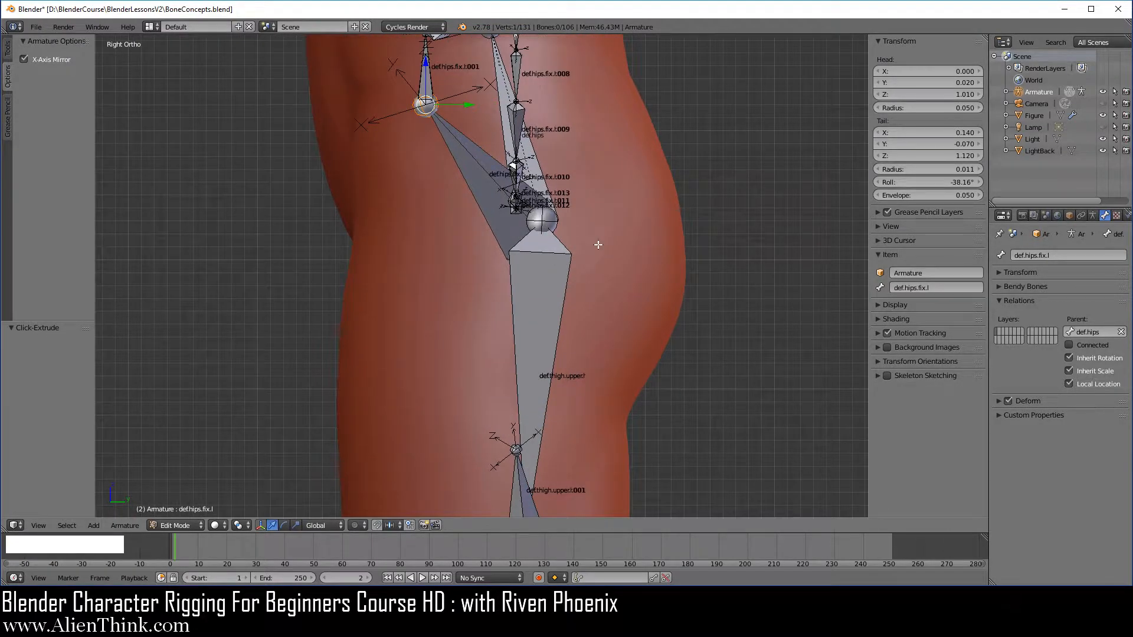
Fill a bone from the tip of def.hips.fix.l to the 3D cursor placed outward at about X 0.207, Z 1.176.
key("KP_1")
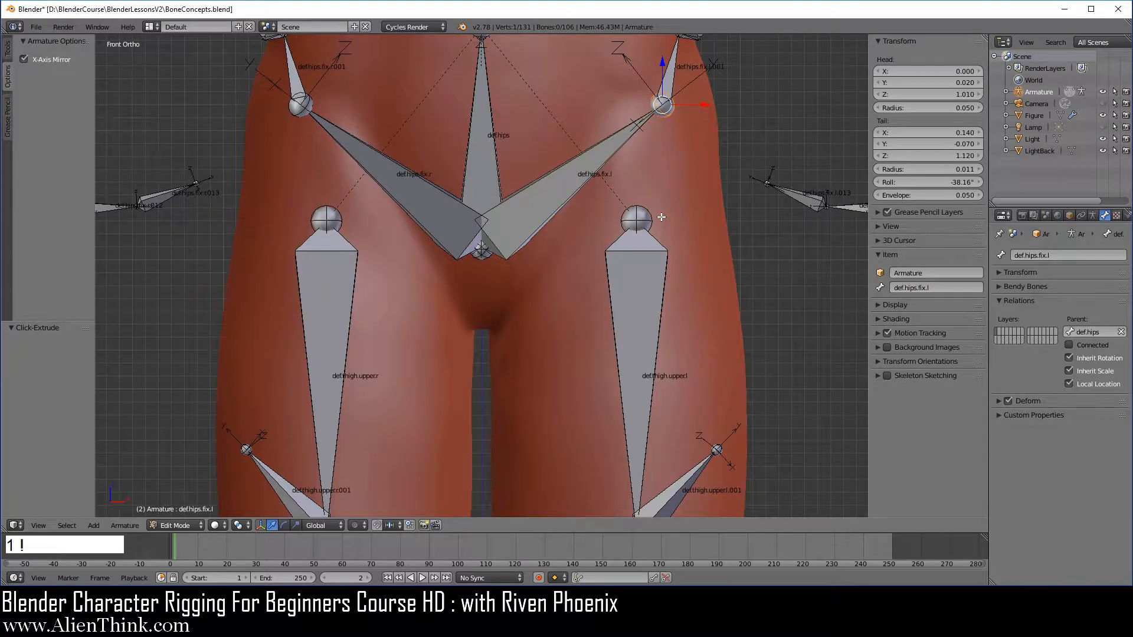
scroll(659, 218, "down", 3)
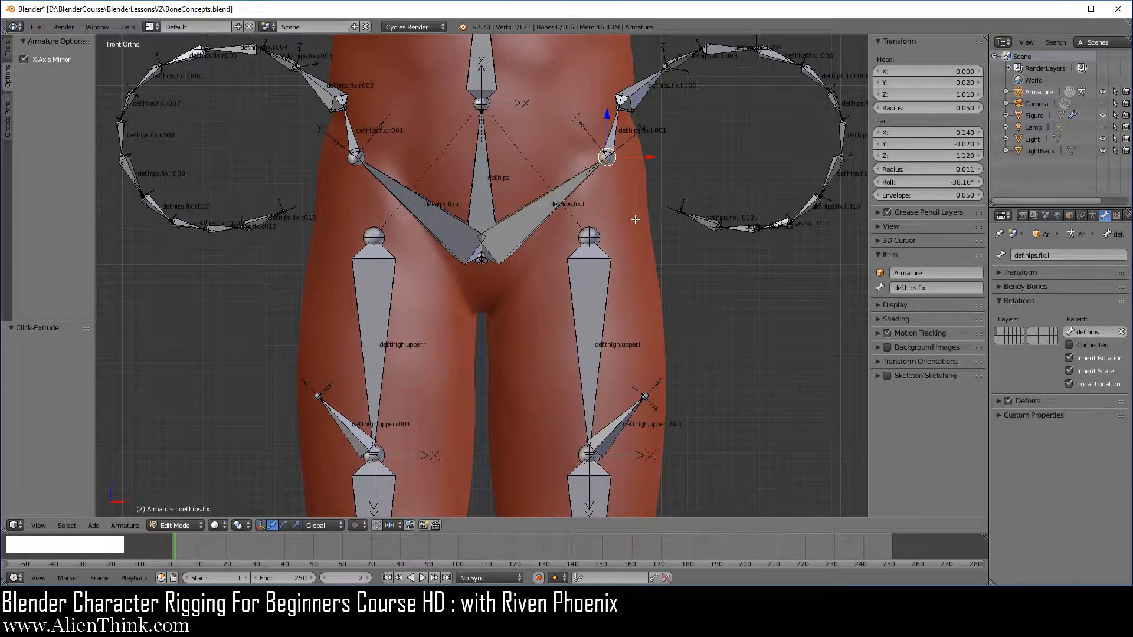
middle_click_drag(634, 221, 596, 291, "shift")
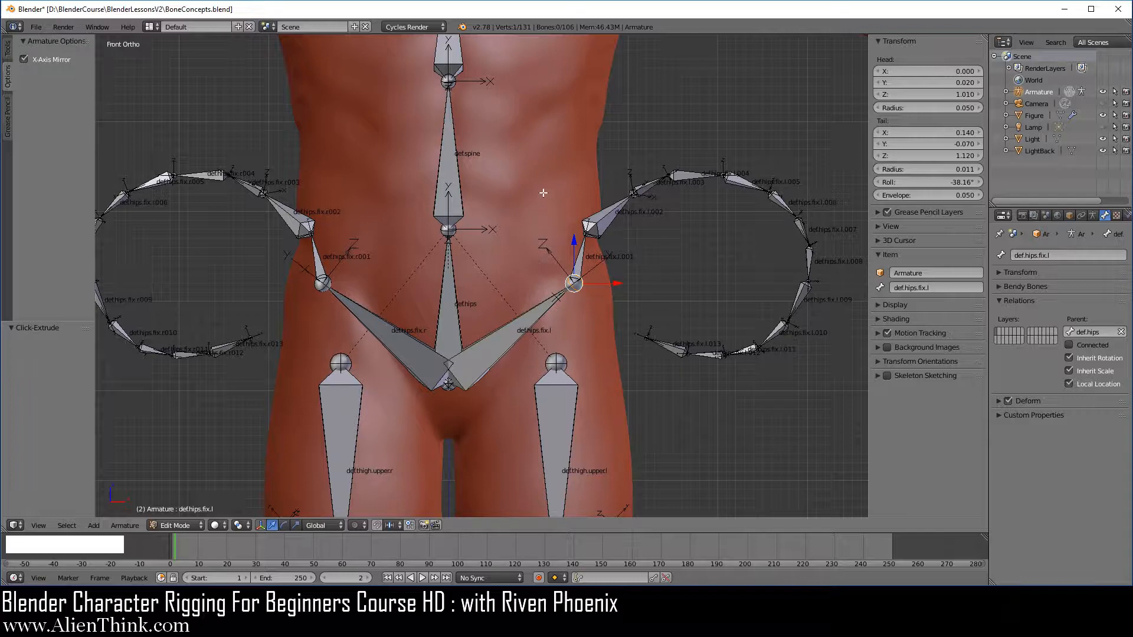
left_click(634, 233)
key("f")
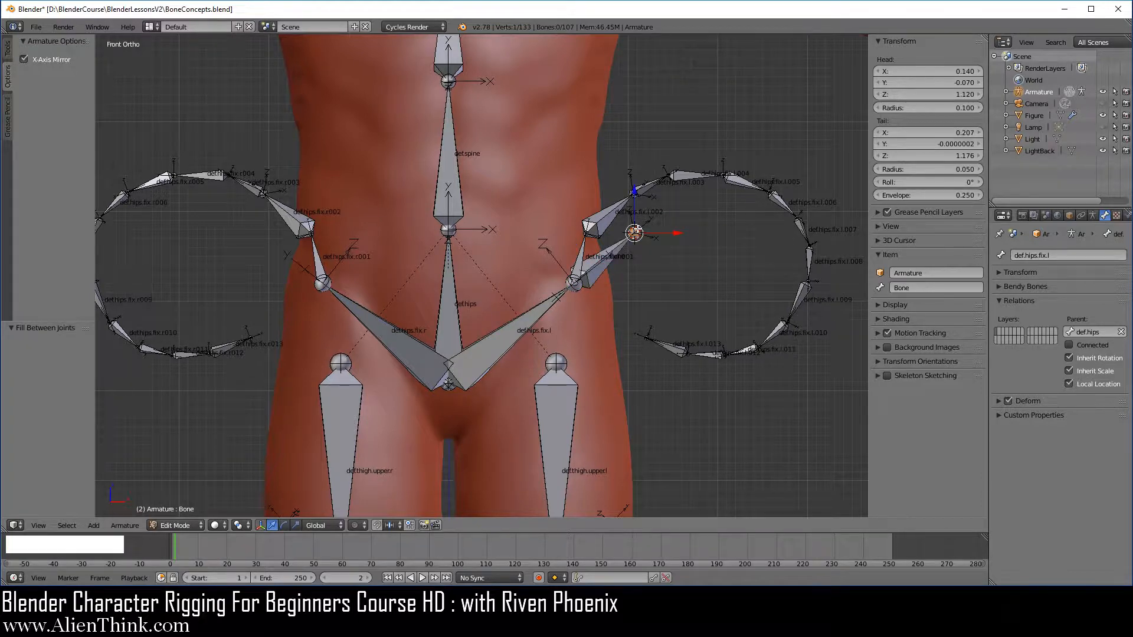
Continue with eight more bones filled to successive 3D cursor positions, spiralling inside the left loop to about X 0.241, Z 1.116.
left_click(670, 216)
key("f")
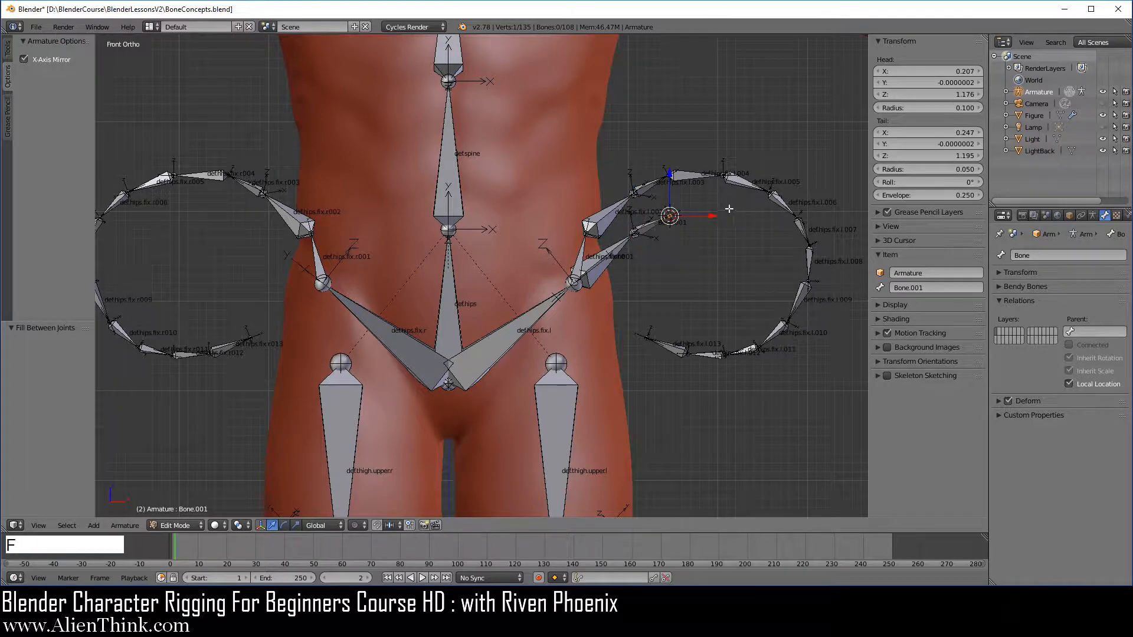
left_click(714, 206)
key("f")
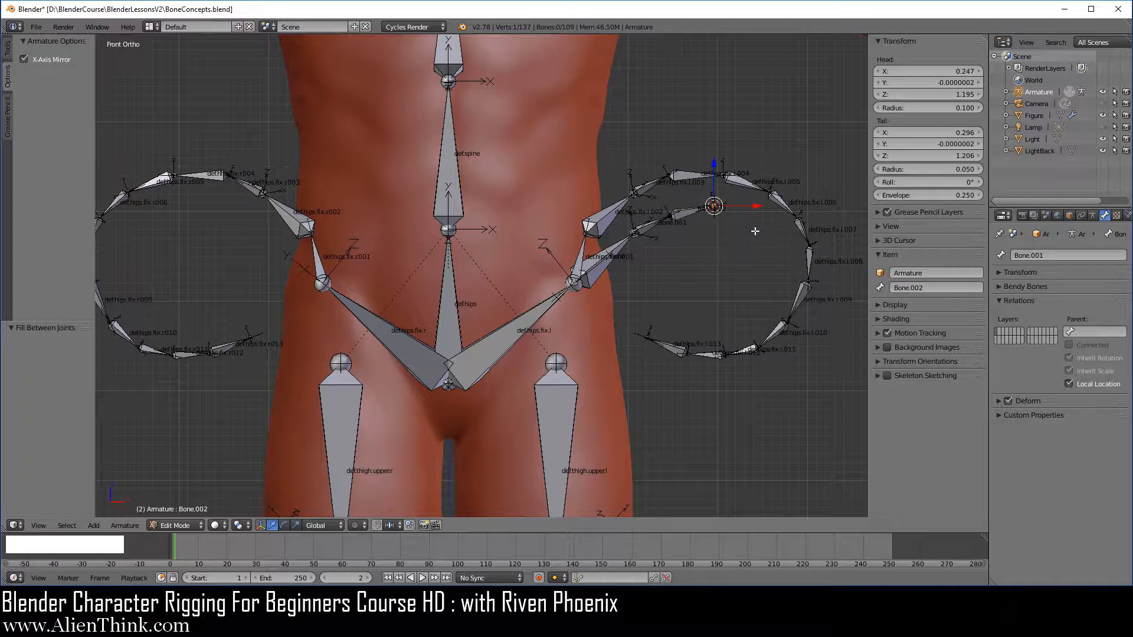
left_click(755, 231)
key("f")
left_click(764, 260)
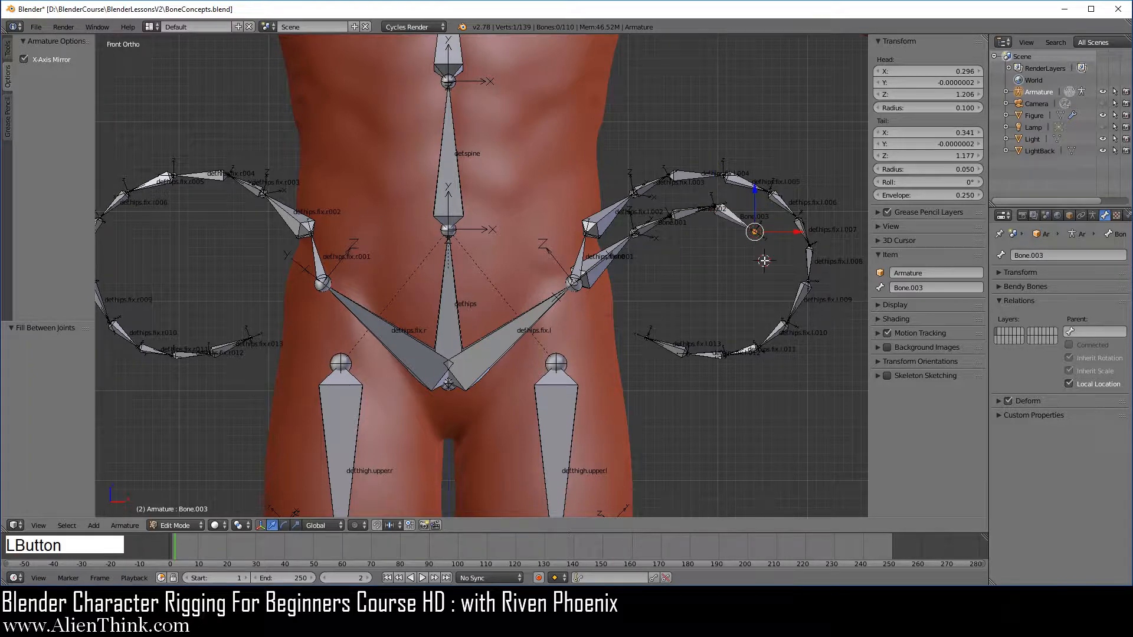
key("f")
left_click(751, 301)
key("f")
left_click(711, 323)
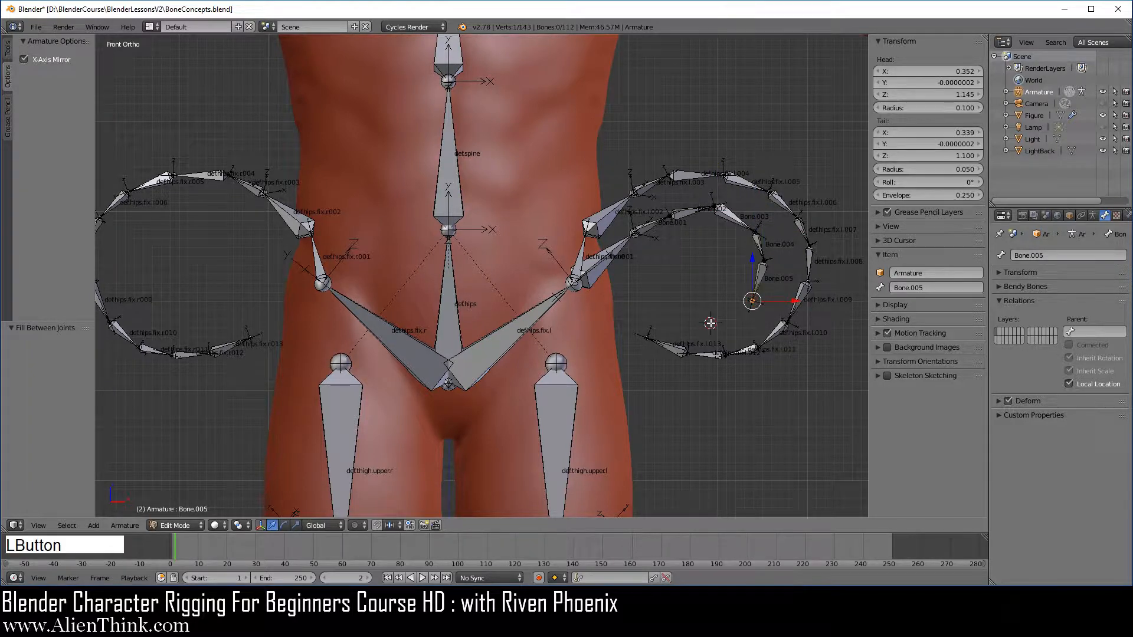
key("f")
left_click(681, 317)
key("f")
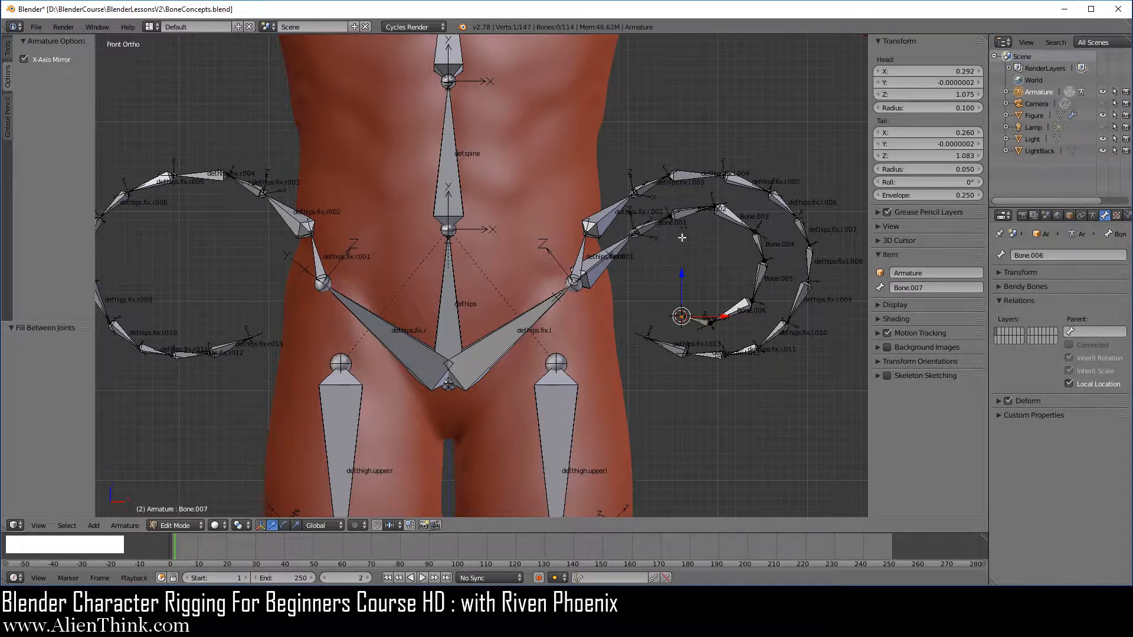
left_click(665, 287)
key("f")
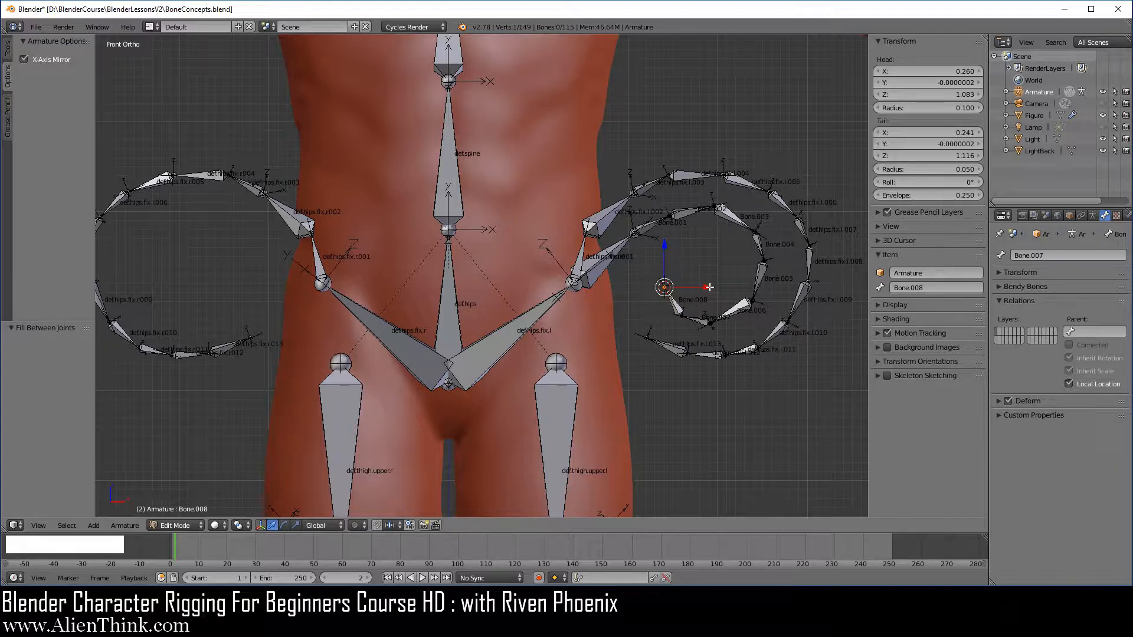
With the transform manipulator temporarily hidden, fill one more bone from the spiral's end to about X 0.283, Z 1.125.
left_click(709, 288)
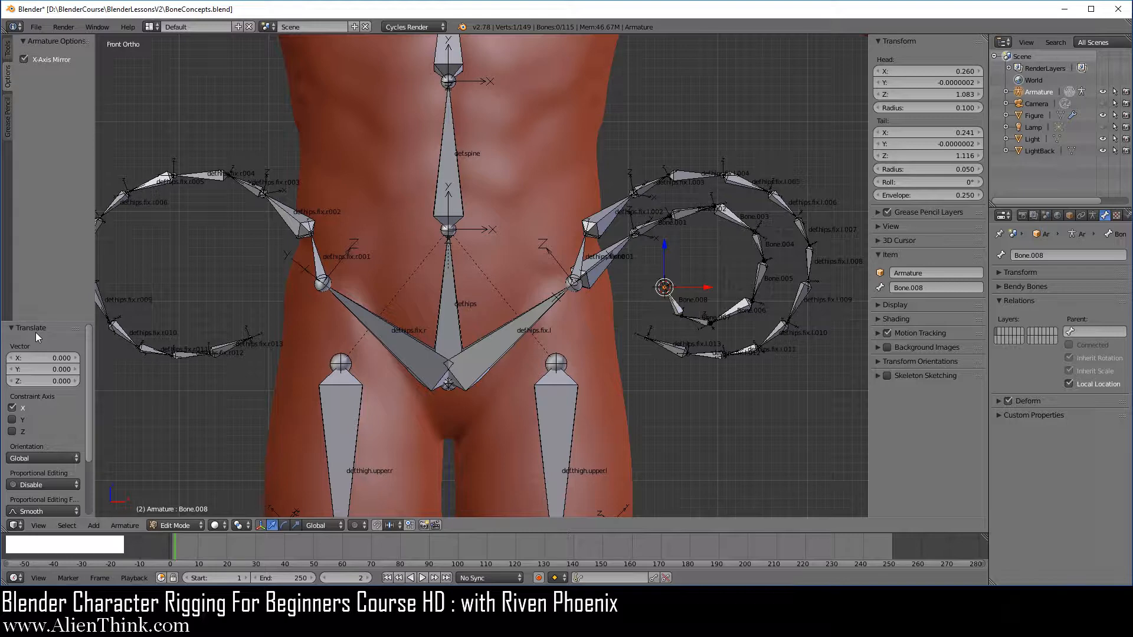
left_click(261, 525)
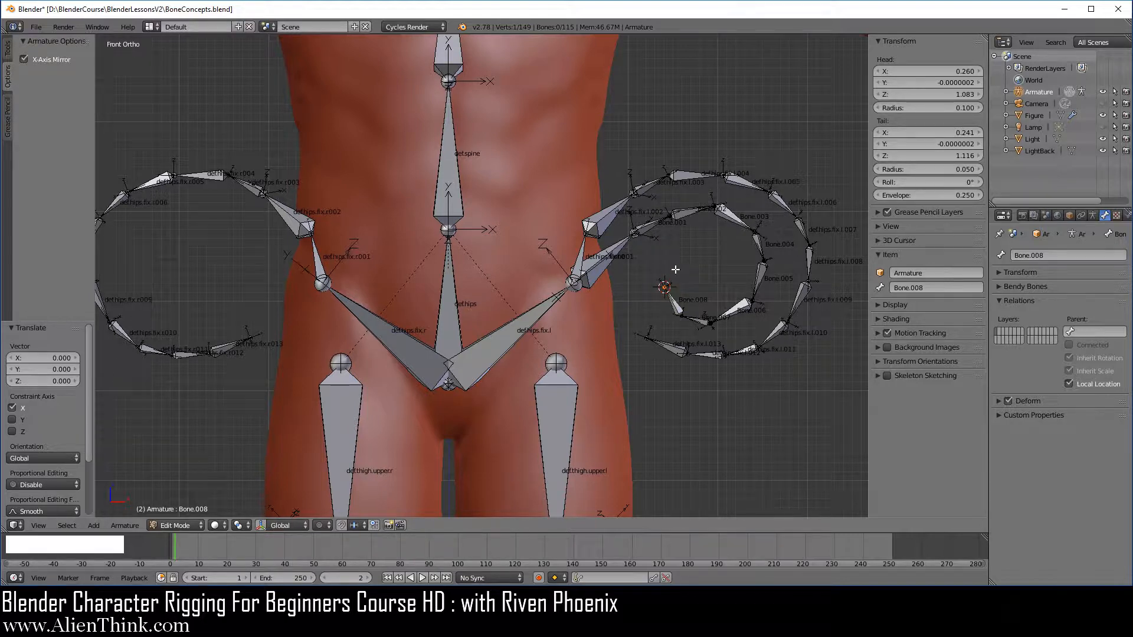
left_click(703, 278)
key("f")
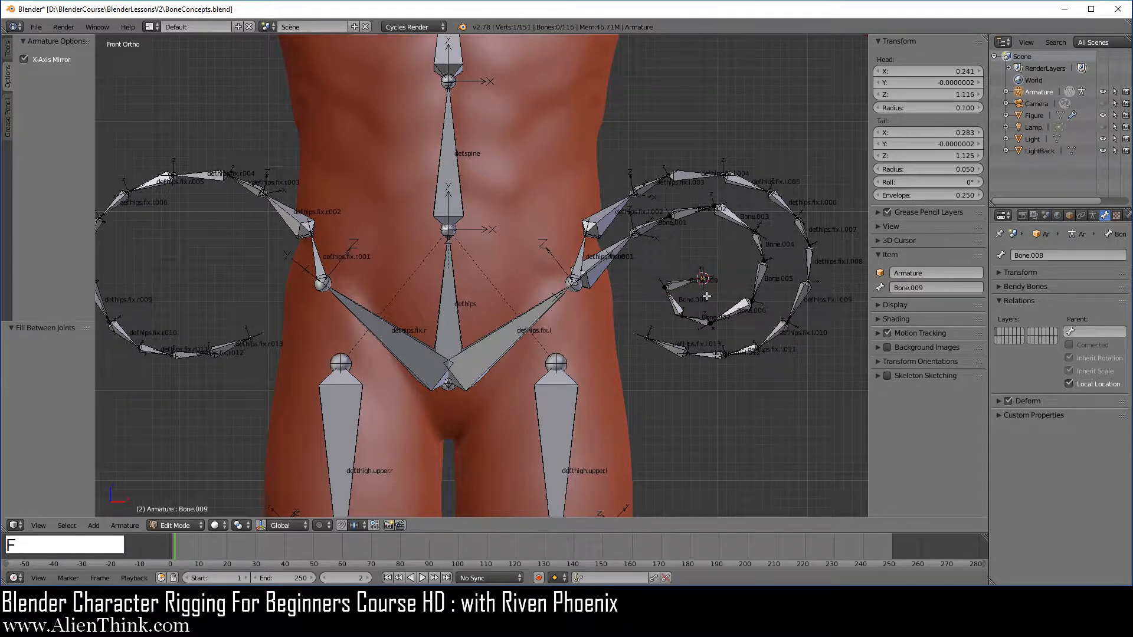
left_click(260, 525)
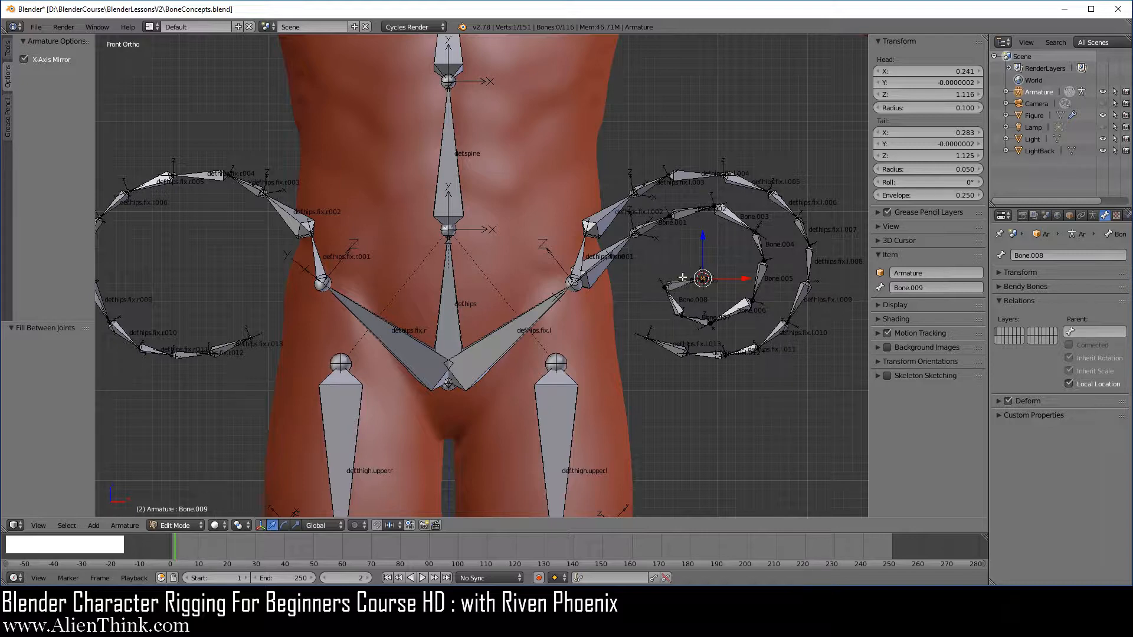
Examine the parent relations of the filled spiral bones one by one, from Bone through Bone.005.
right_click(609, 255)
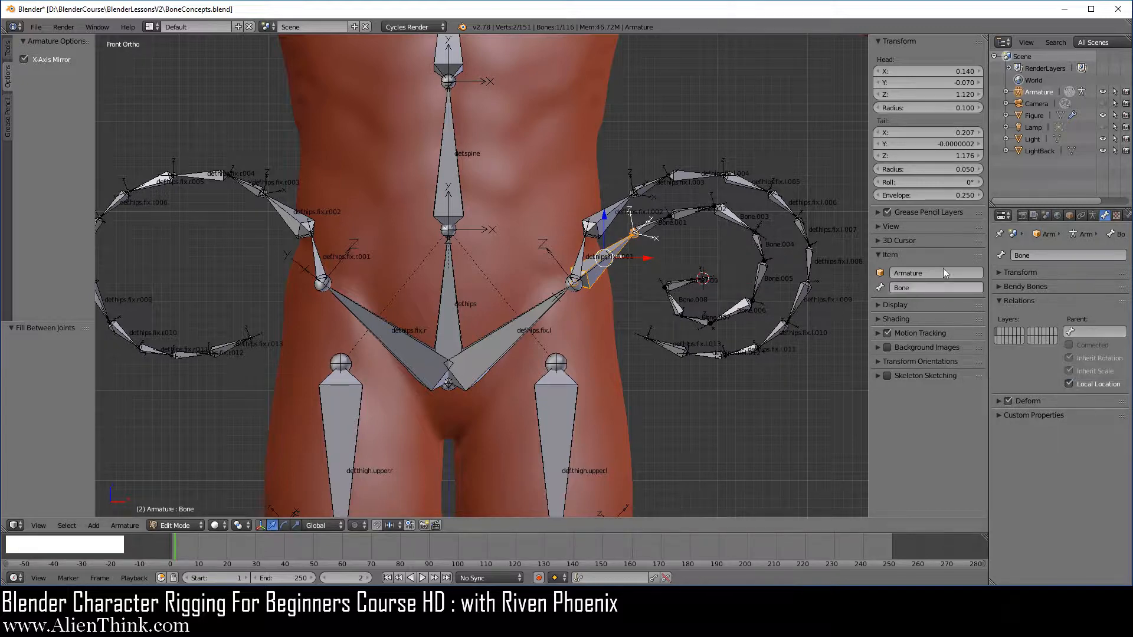
right_click(651, 223)
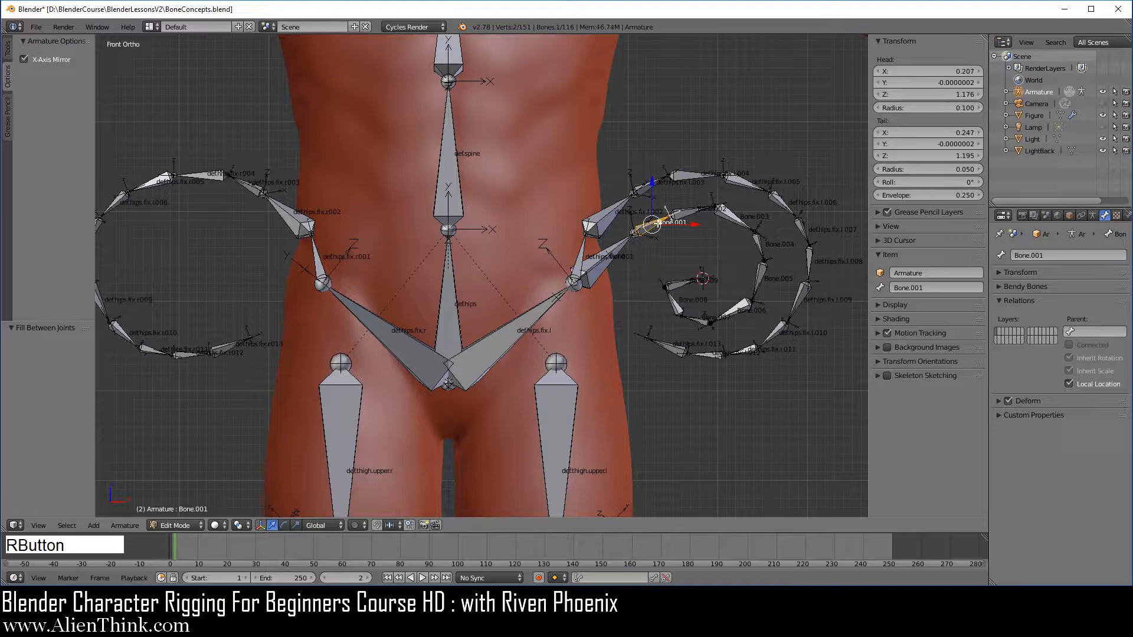
right_click(697, 209)
right_click(733, 221)
right_click(760, 250)
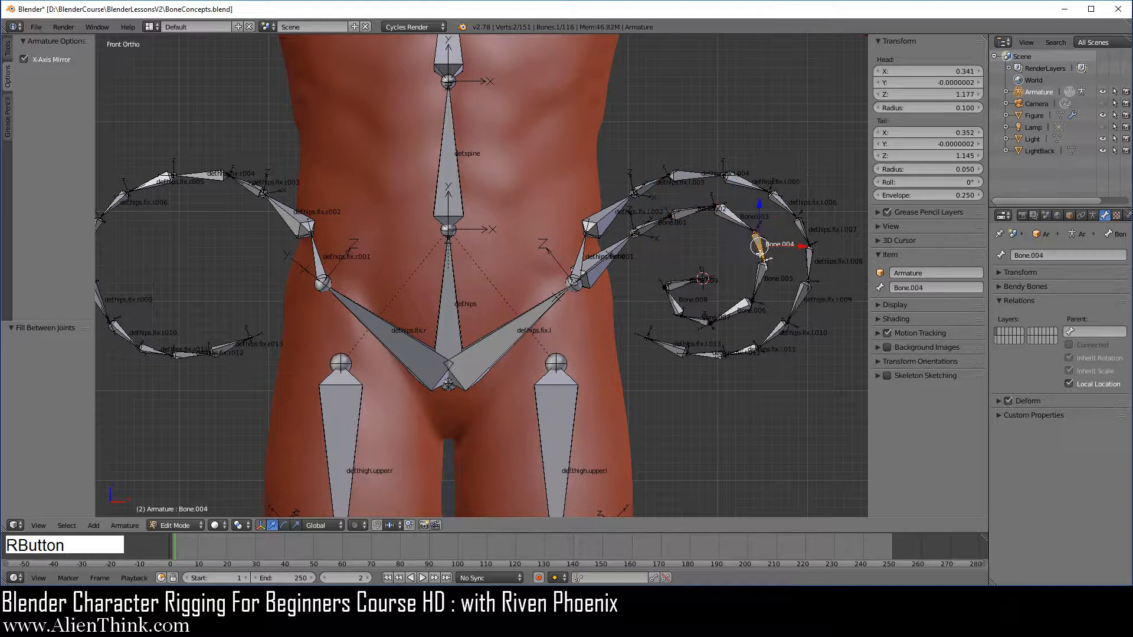
right_click(761, 274)
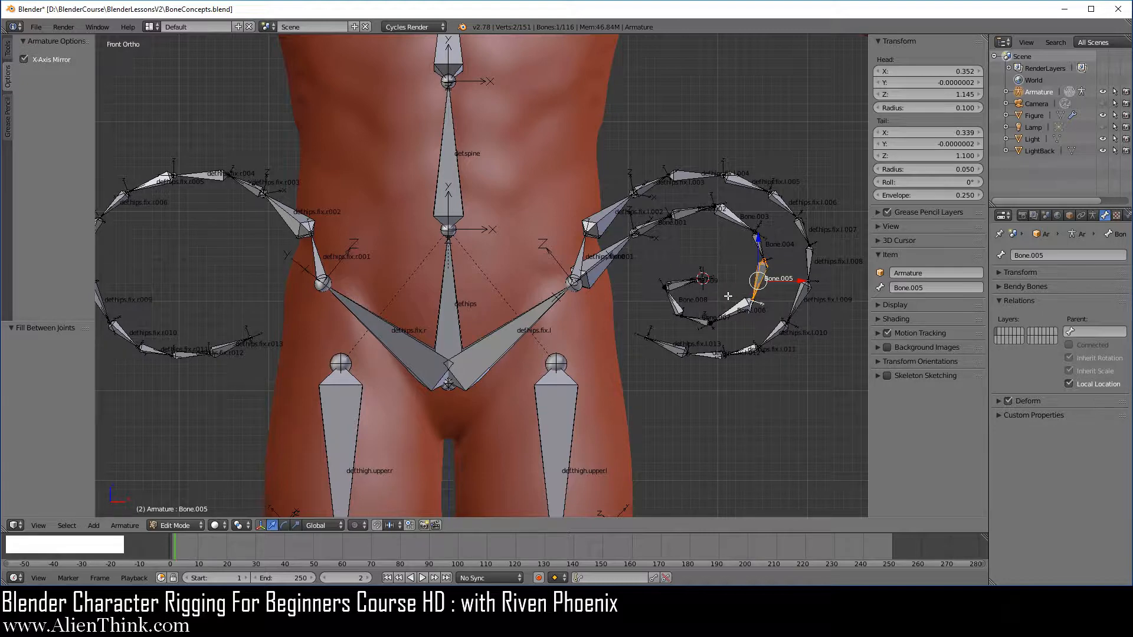
Fill a bone from the head joint of def.thigh.upper.l outward to about X 0.261, Z 0.997, and select it.
right_click(561, 361)
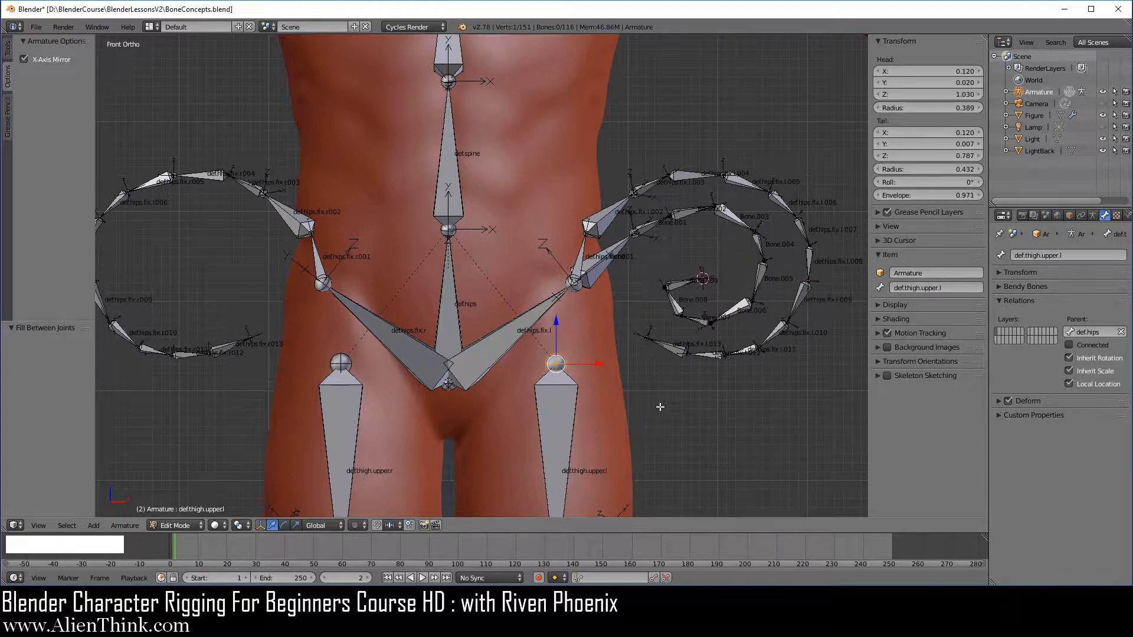
left_click(683, 394)
key("f")
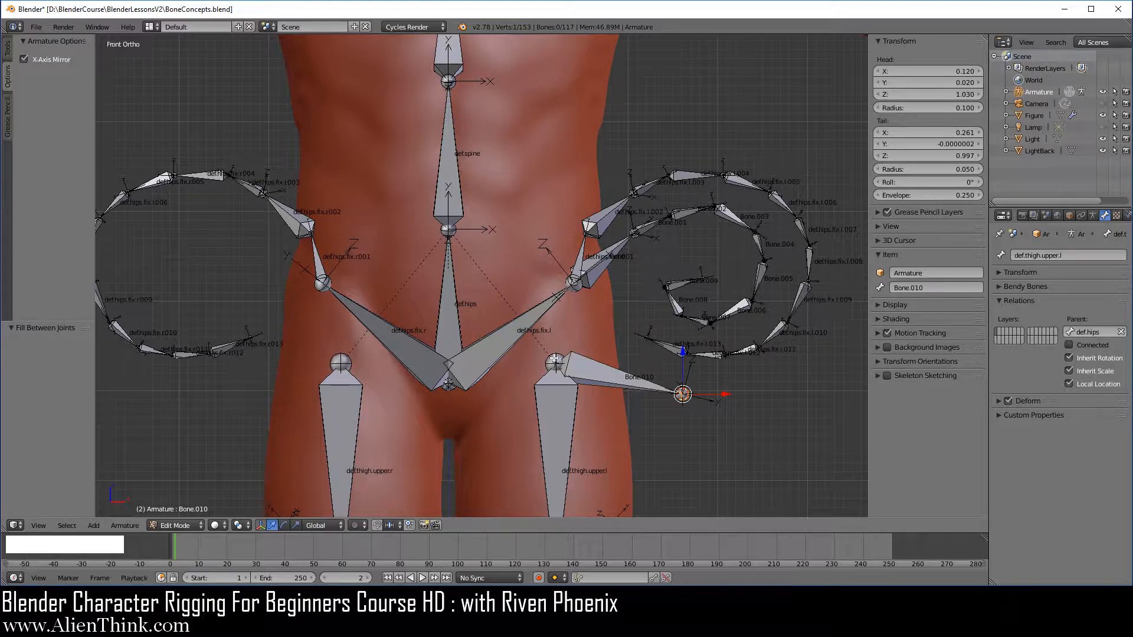
right_click(628, 378)
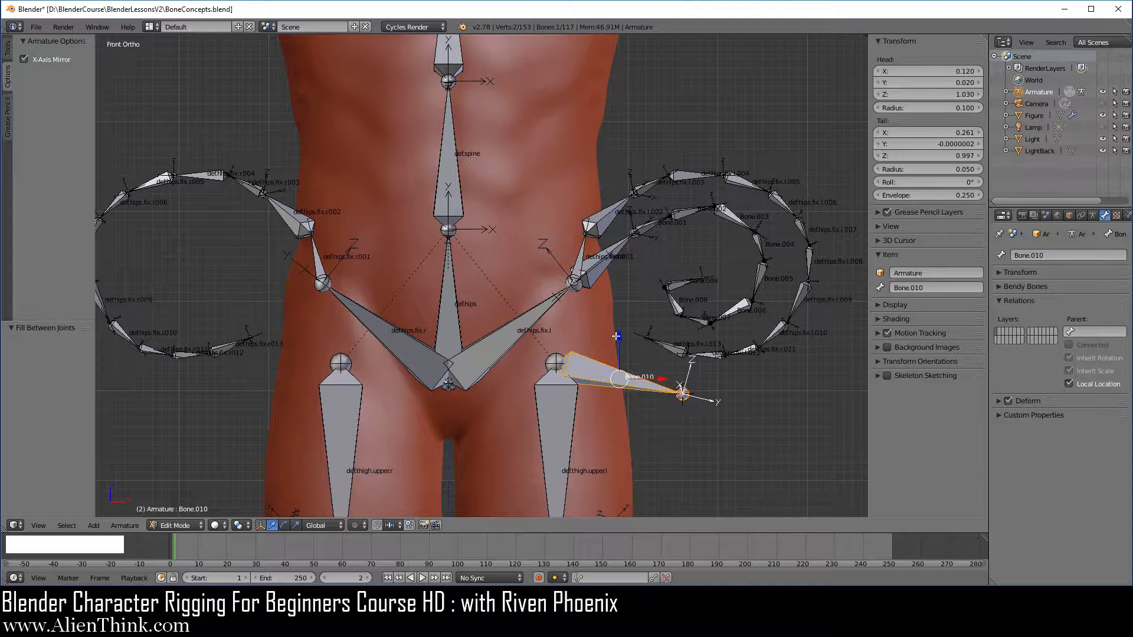
Save the current changes to BoneConcepts.blend.
left_click(36, 27)
left_click(63, 118)
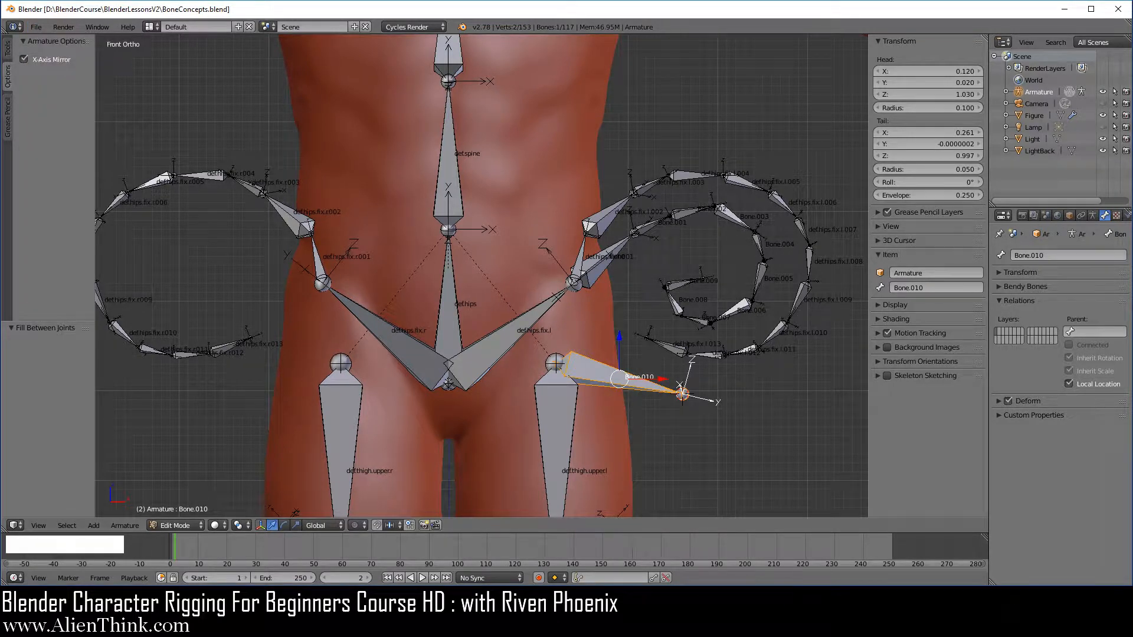
key("F3")
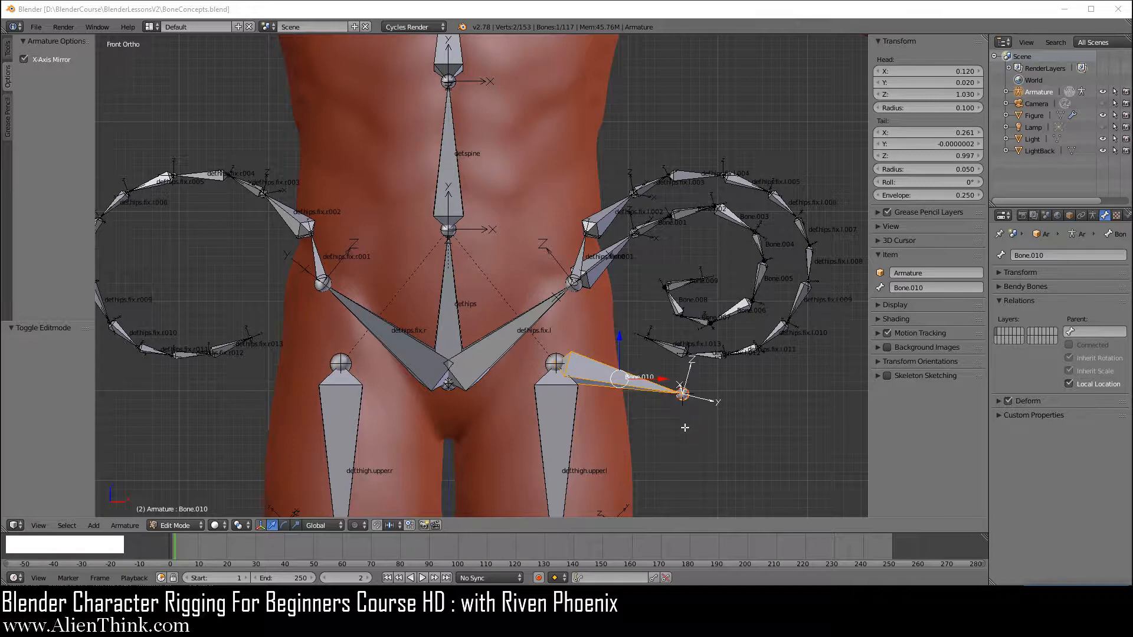
left_click(607, 14)
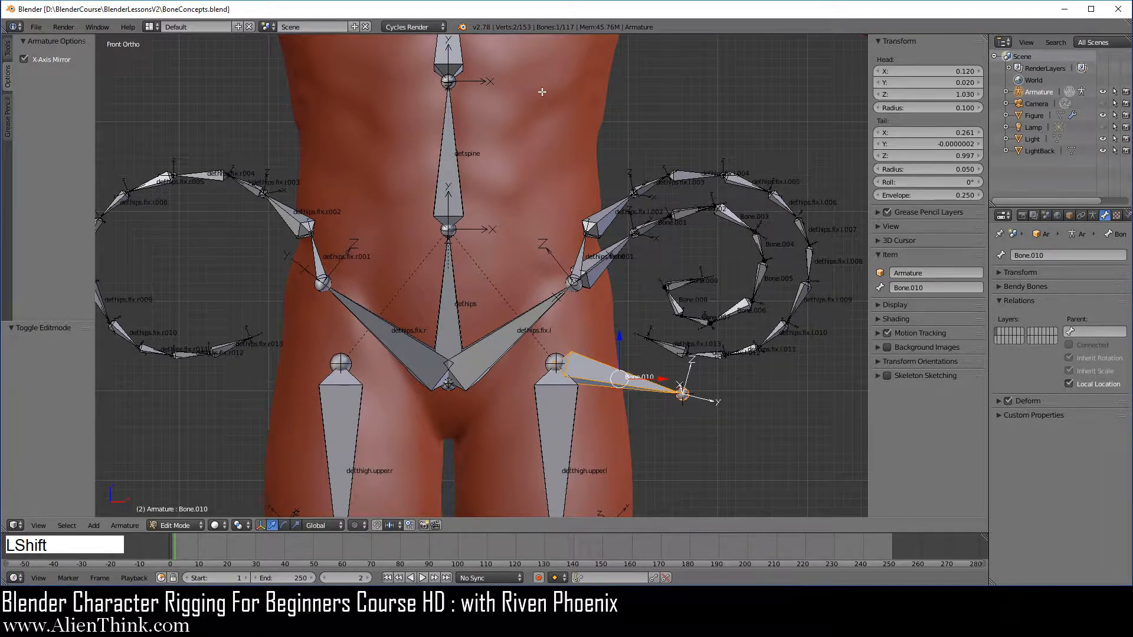
Fill a bone from the tail joint of def.shoulder.l up to the 3D cursor at about X 0.209, Z 1.722, and select it.
middle_click_drag(542, 94, 523, 336, "shift")
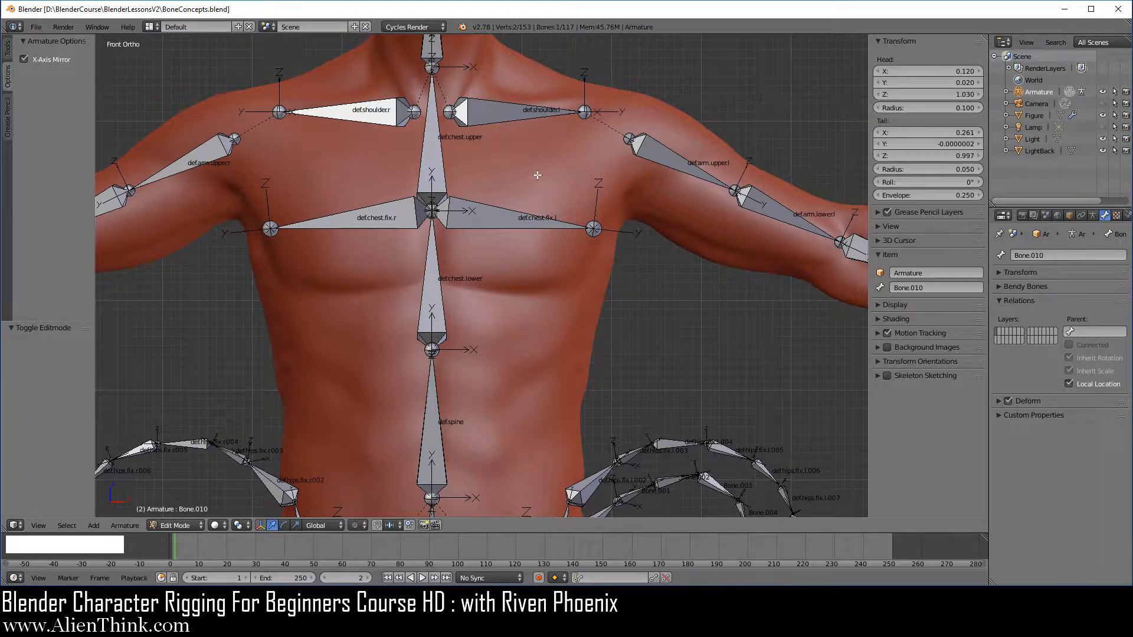
middle_click_drag(533, 175, 571, 256, "shift")
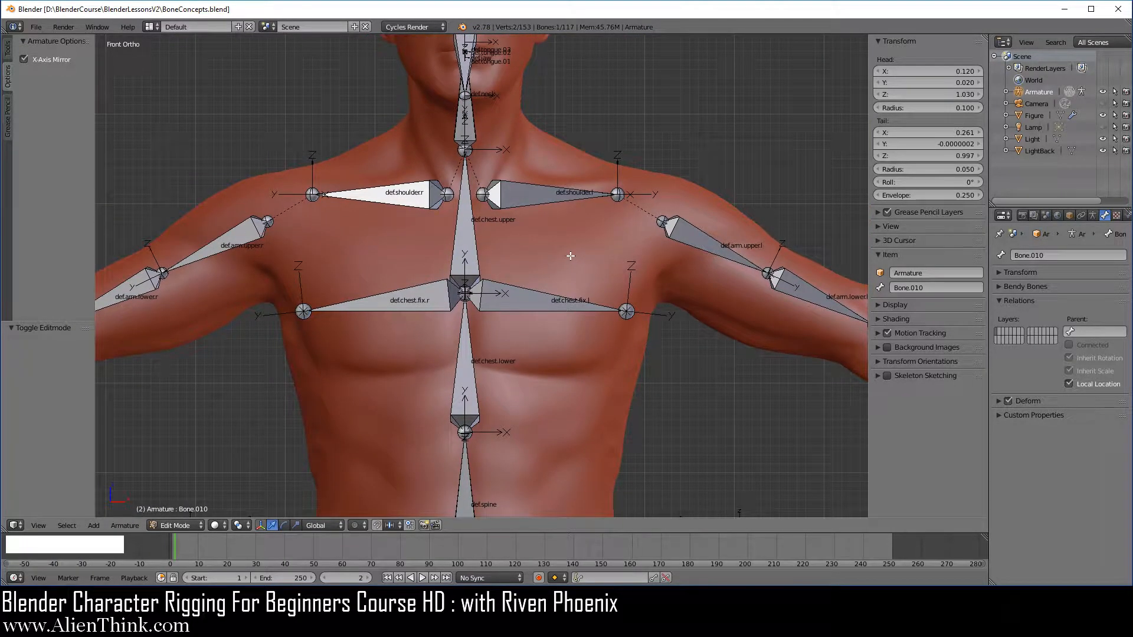
right_click(617, 195)
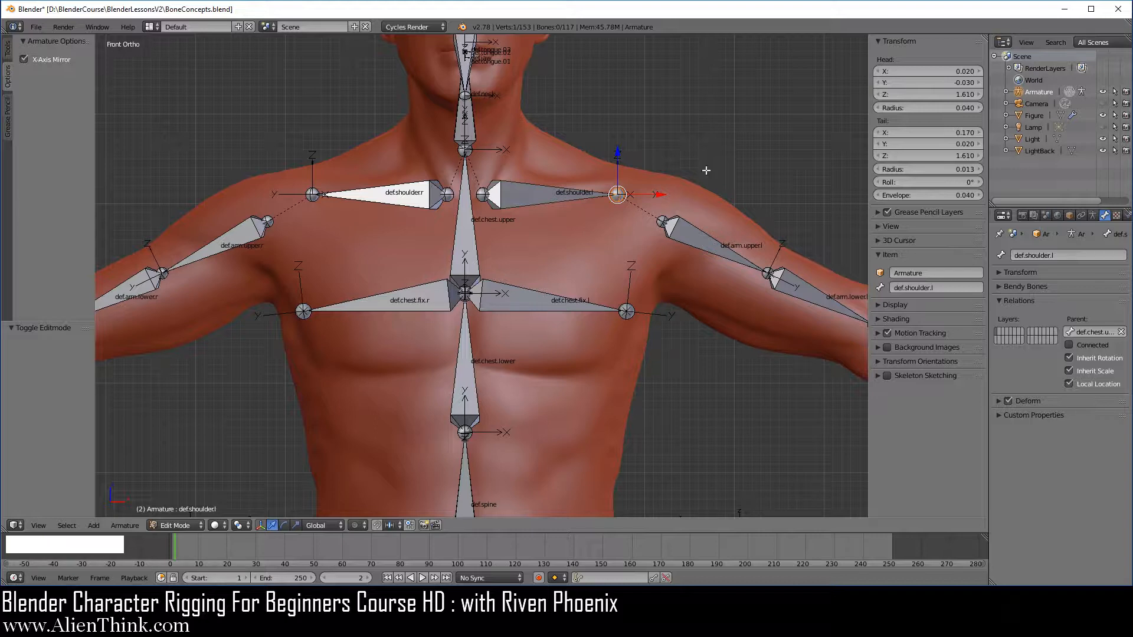
left_click(652, 94)
key("f")
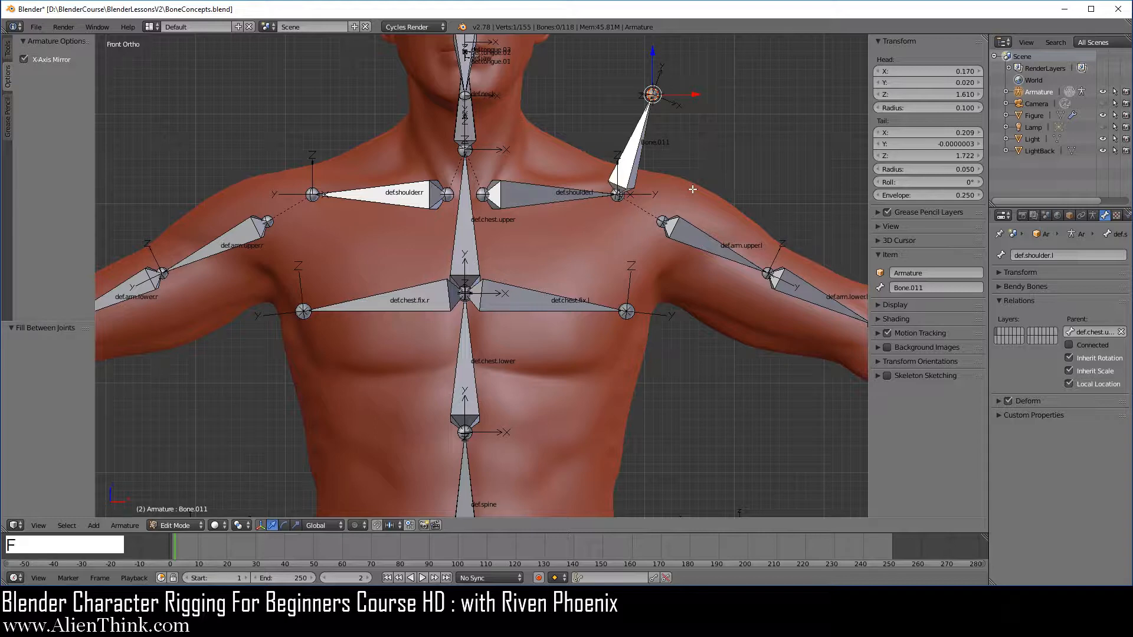
right_click(638, 147)
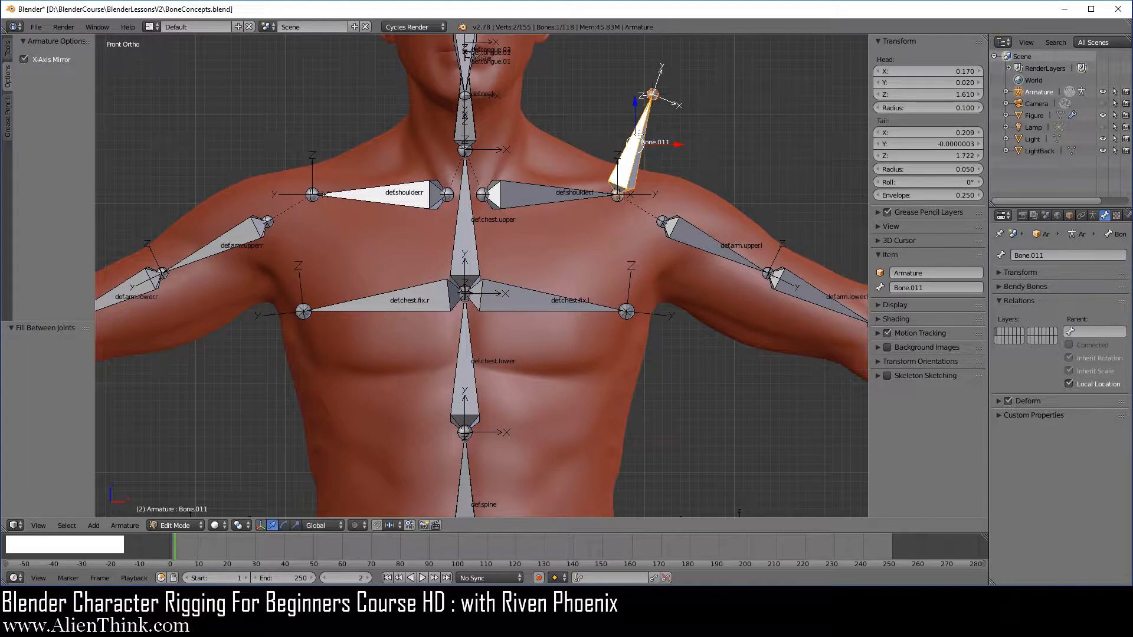
Delete the bone rising from the def.shoulder.l tail joint.
right_click(638, 136)
key("x")
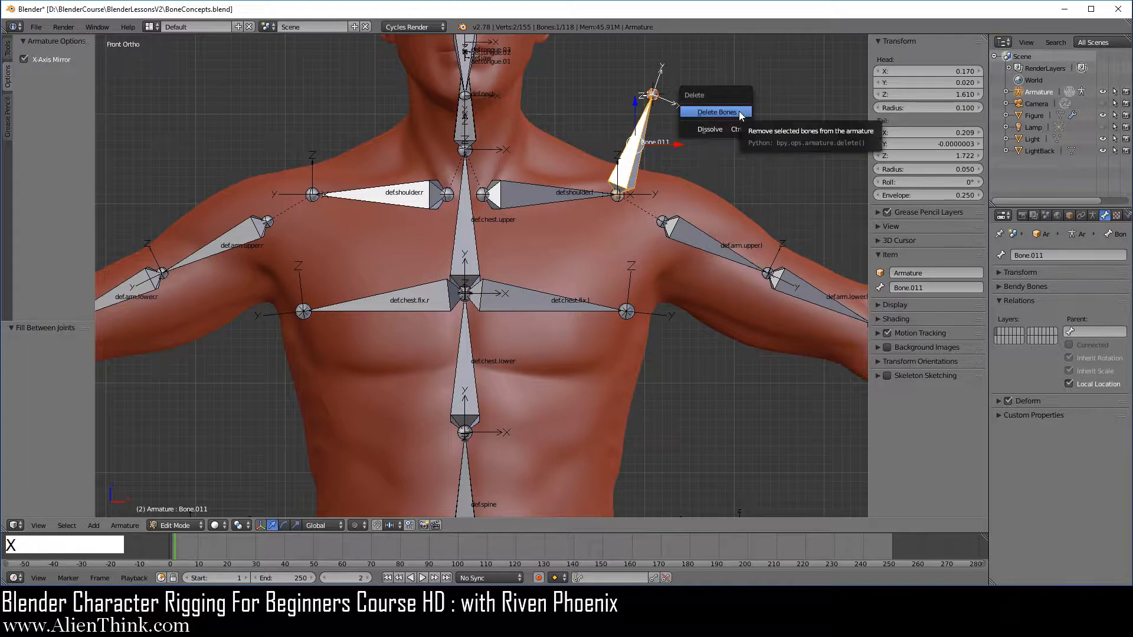
left_click(739, 112)
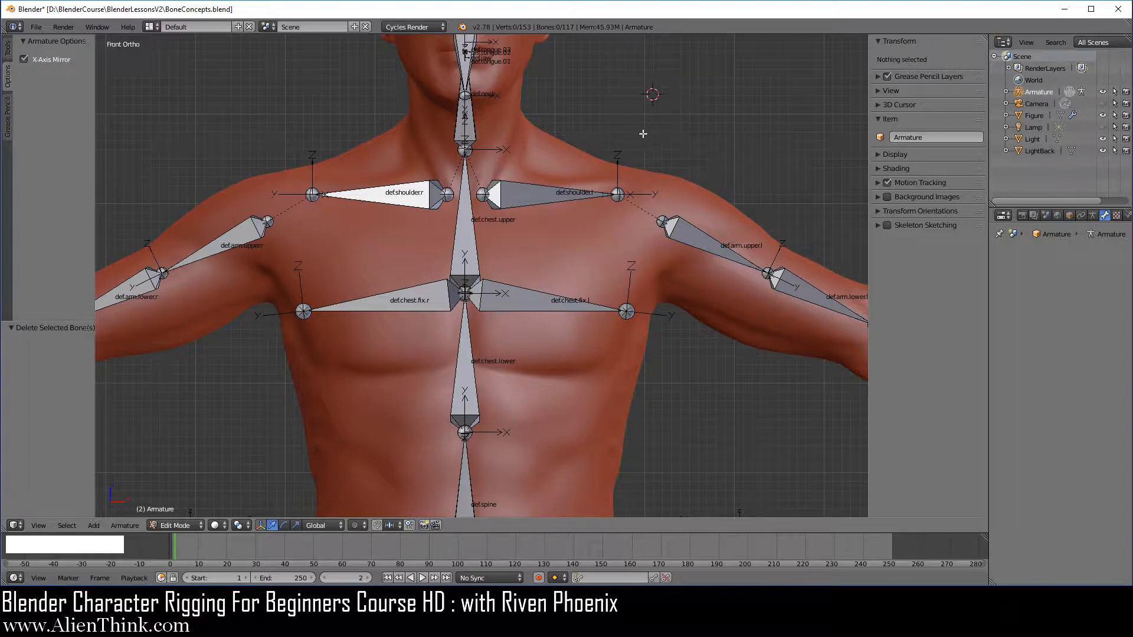
Fill a bone between the tail joint of def.shoulder.l and the head joint of def.arm.upper.l.
right_click(620, 193)
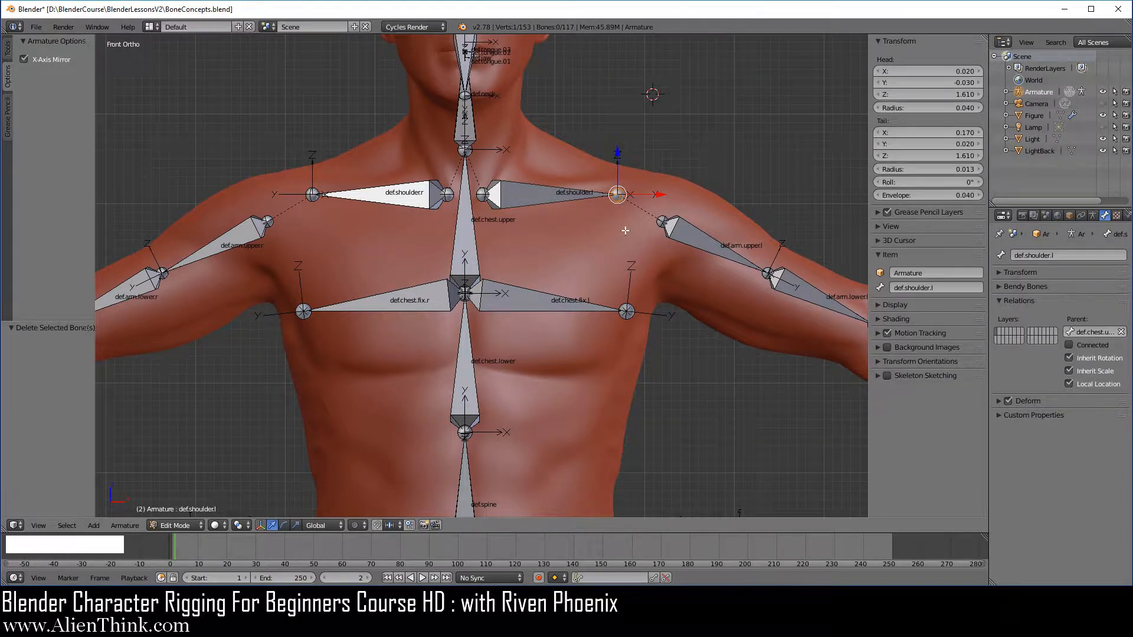
right_click(659, 220, "shift")
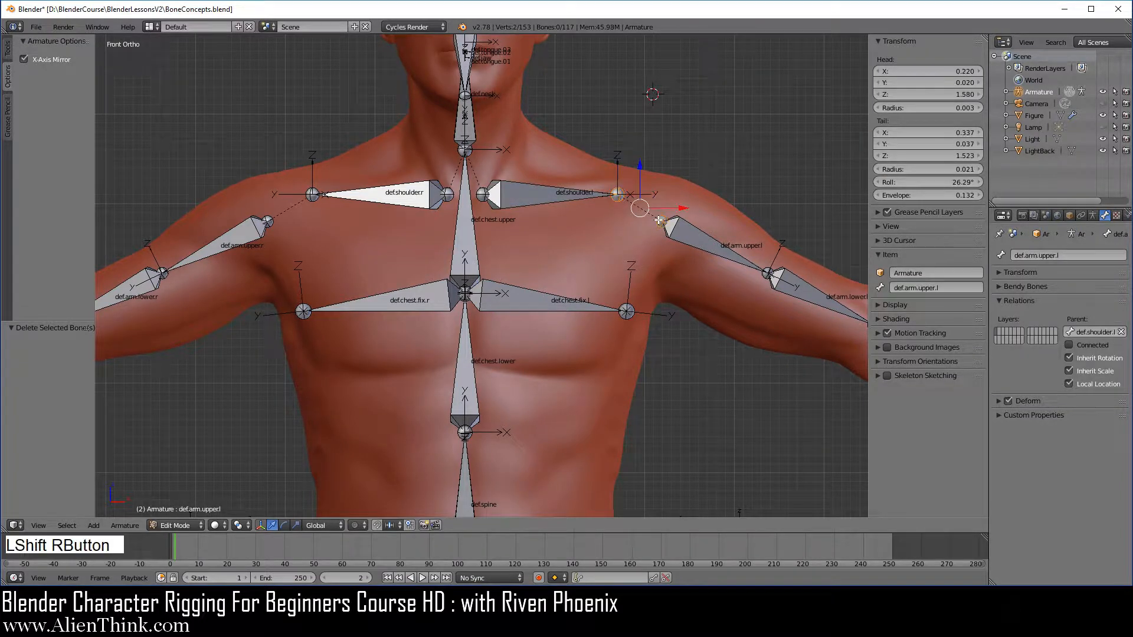
key("f")
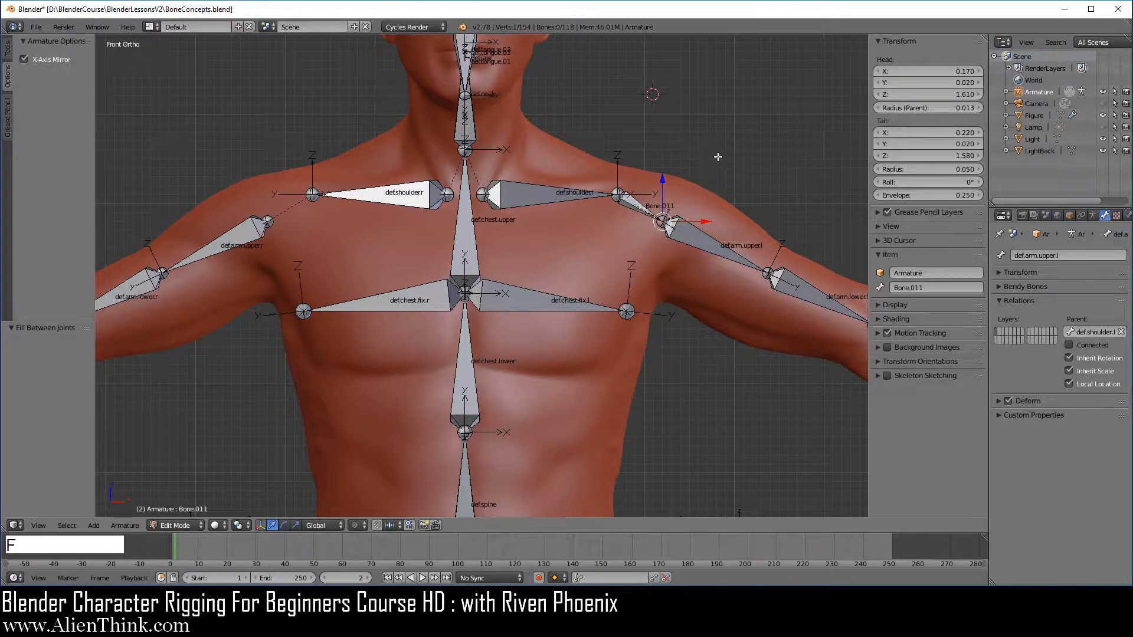
Try moving the bone between def.shoulder.l and def.arm.upper.l upward by about 0.08, and cancel the move.
right_click(636, 208)
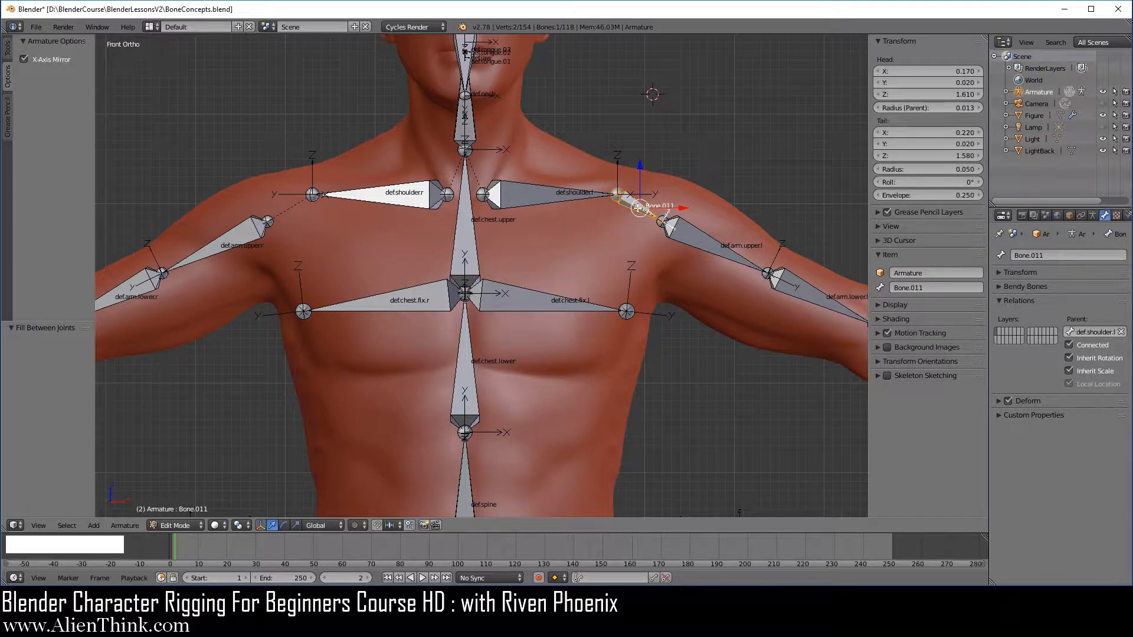
key("g")
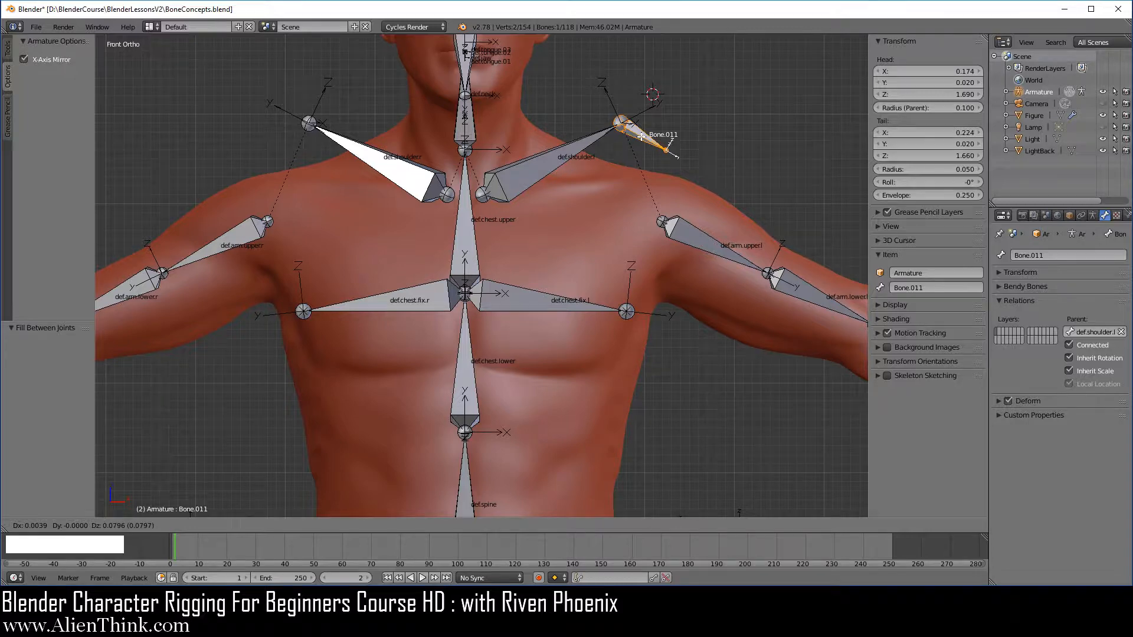
right_click(642, 137)
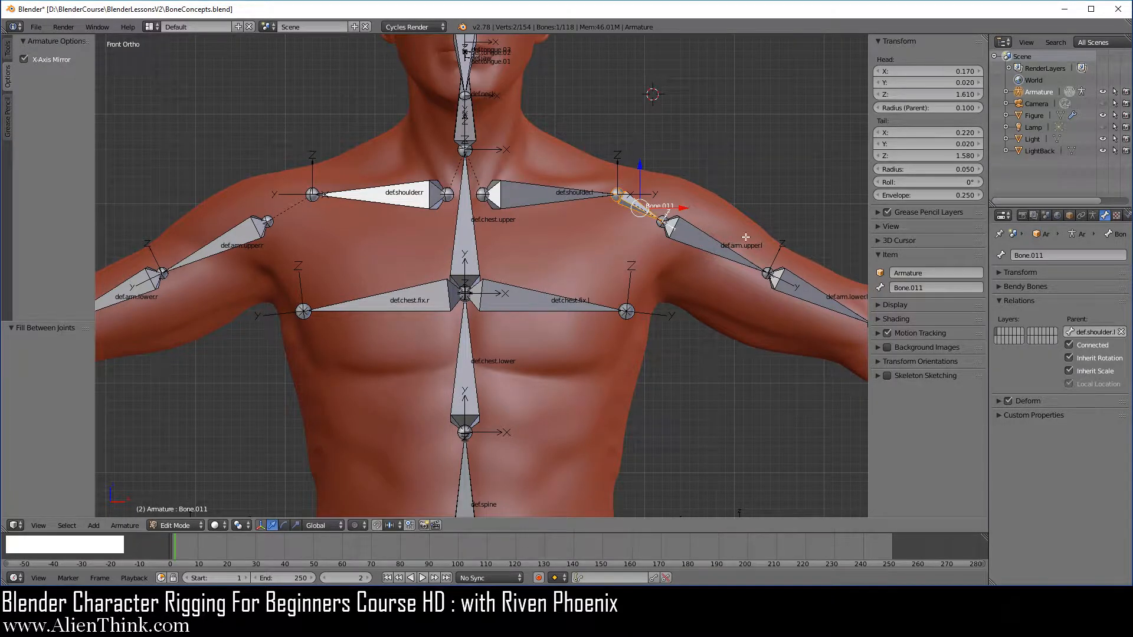
Examine the parent relations of def.shoulder.l, Bone.011, def.arm.upper.l and def.arm.lower.l by selecting them in turn.
right_click(703, 234)
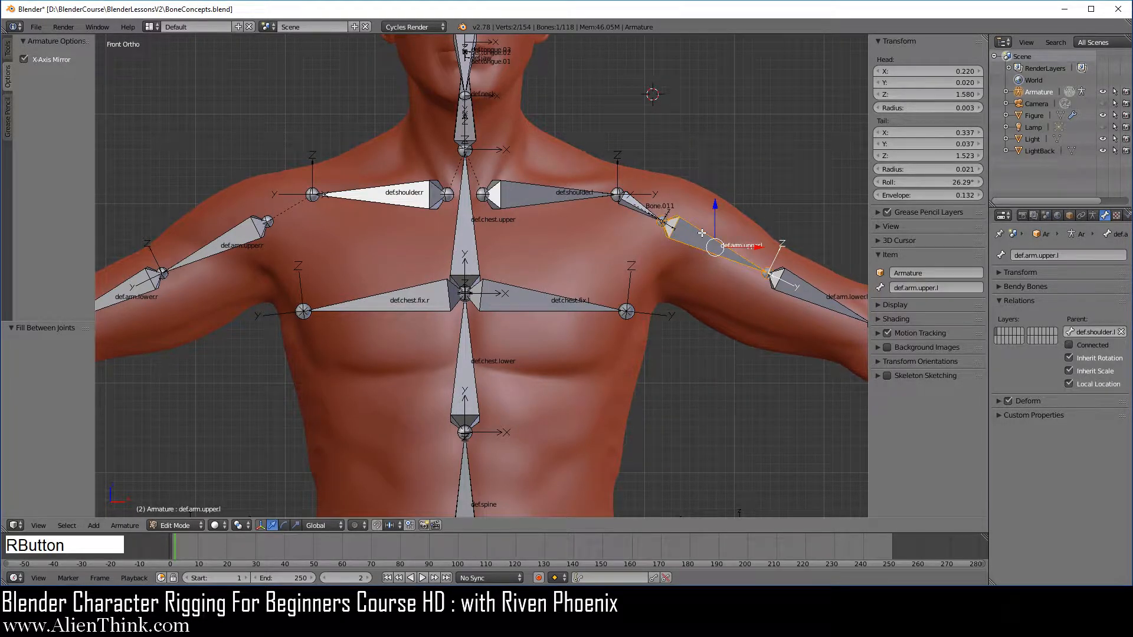
right_click(554, 195)
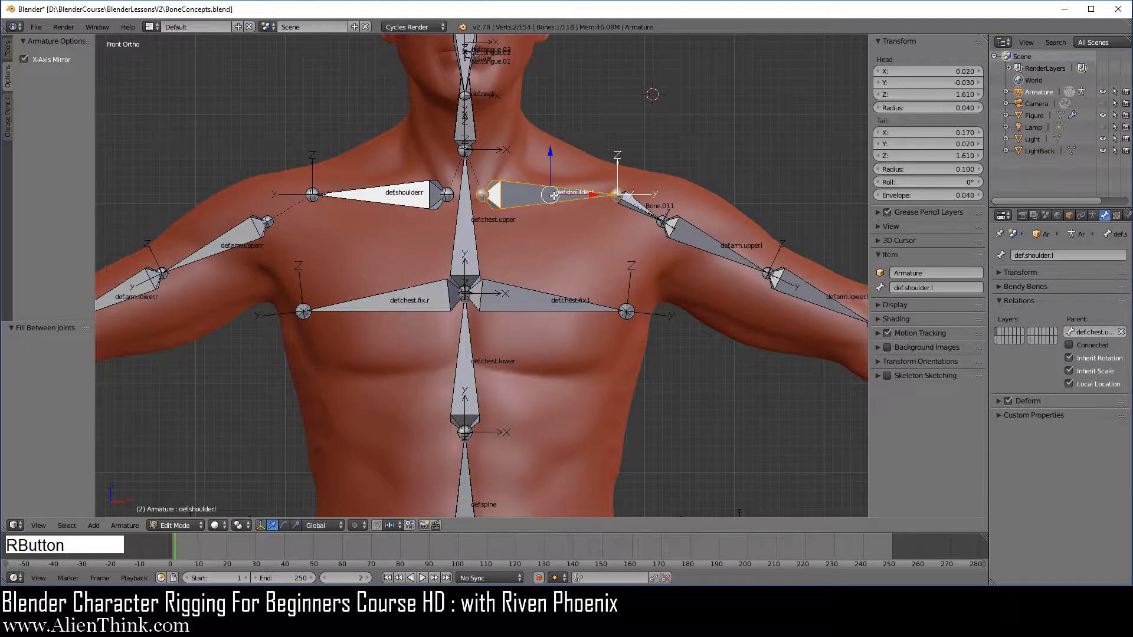
right_click(707, 237)
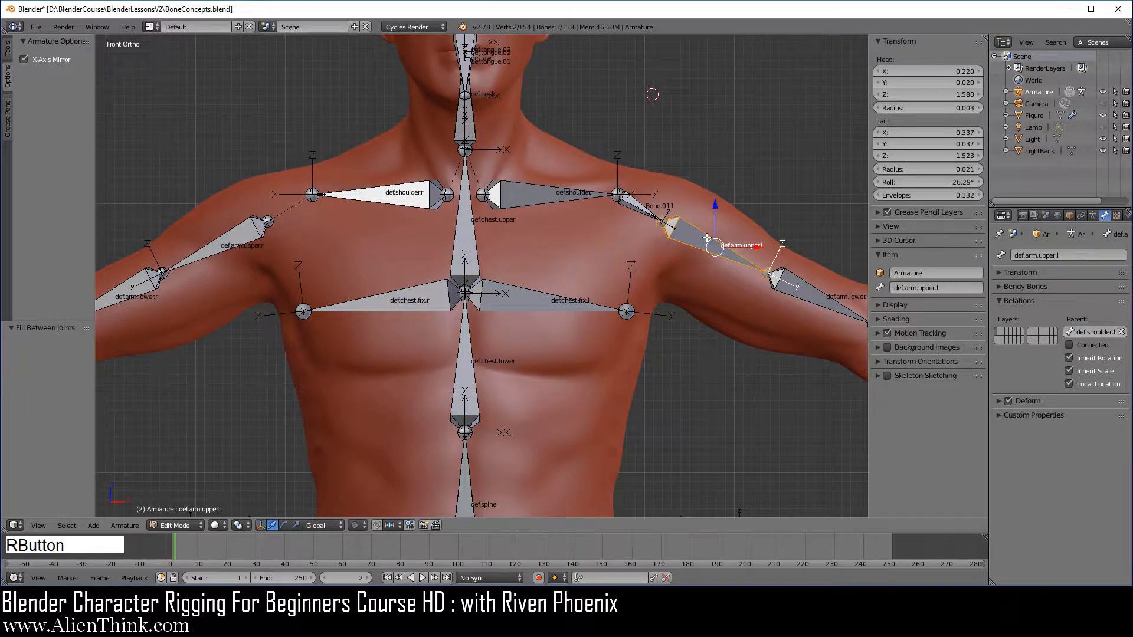
right_click(819, 295)
right_click(803, 296)
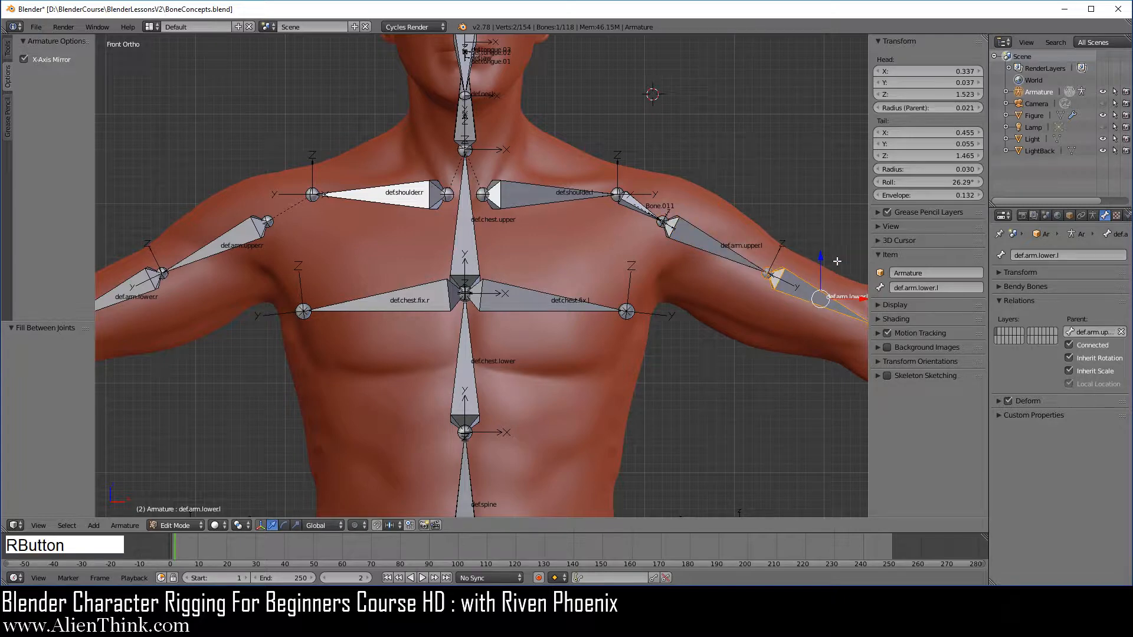
right_click(714, 244)
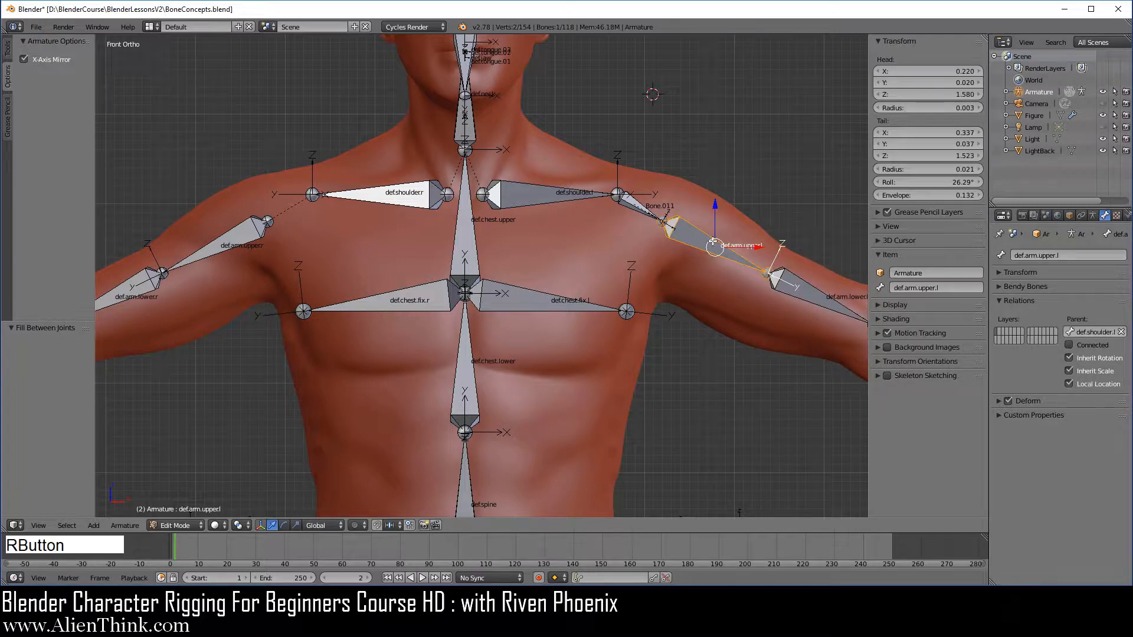
right_click(636, 206)
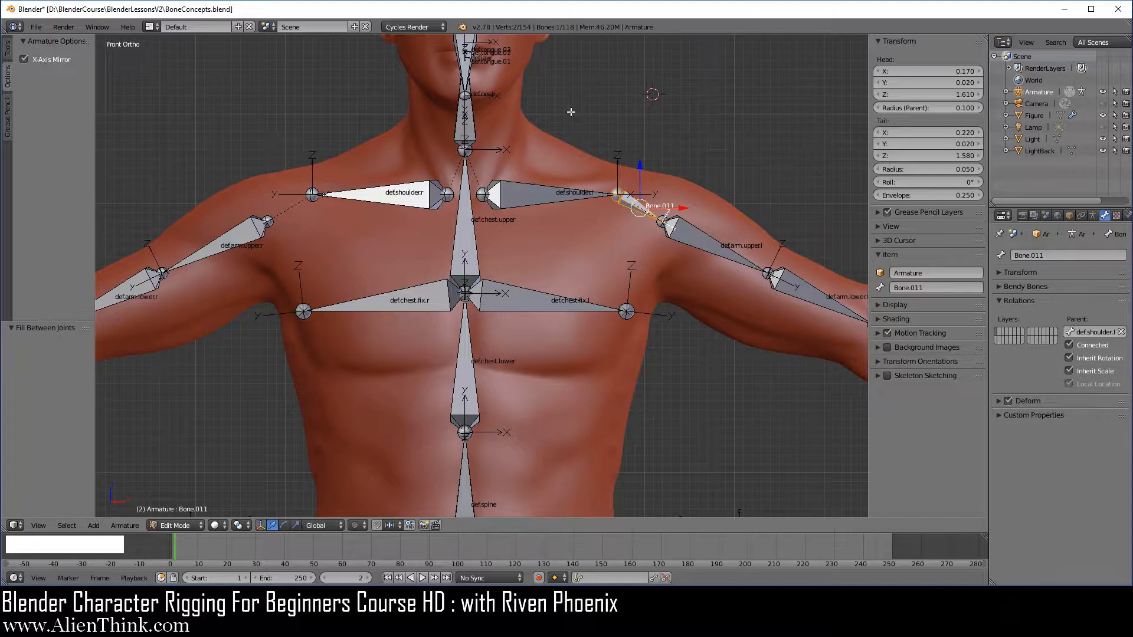
right_click(548, 197)
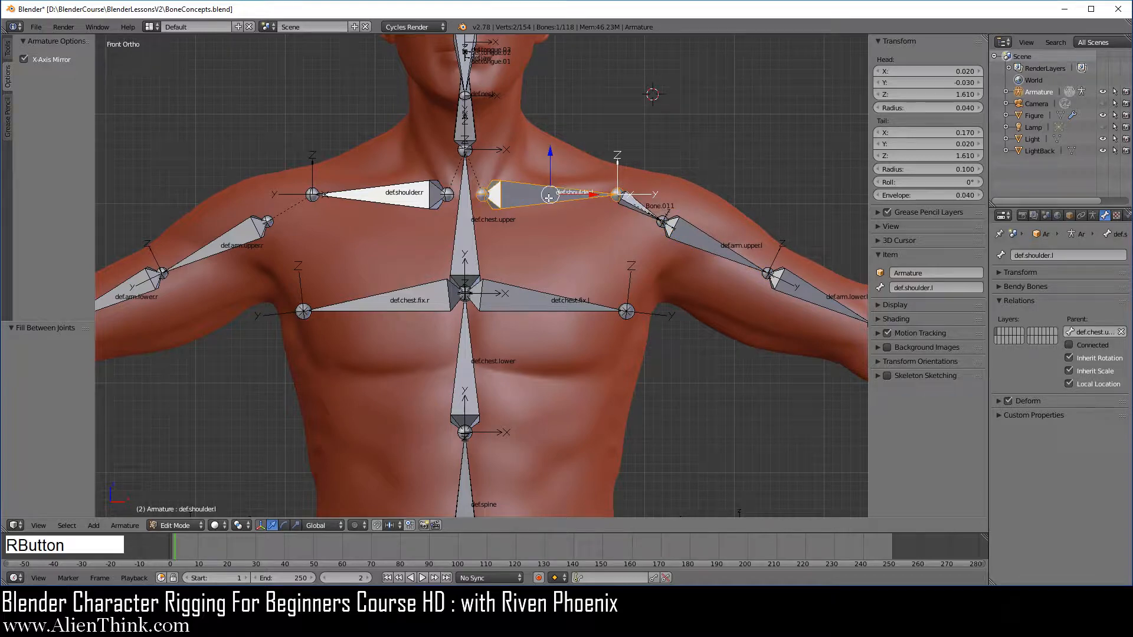
right_click(702, 241)
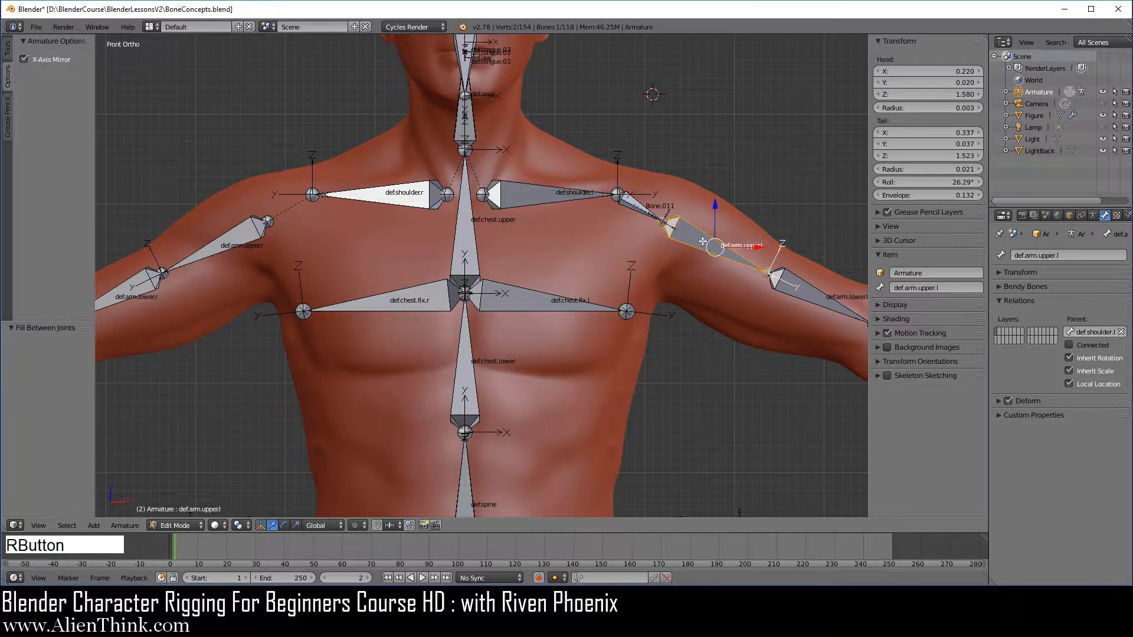
right_click(646, 205)
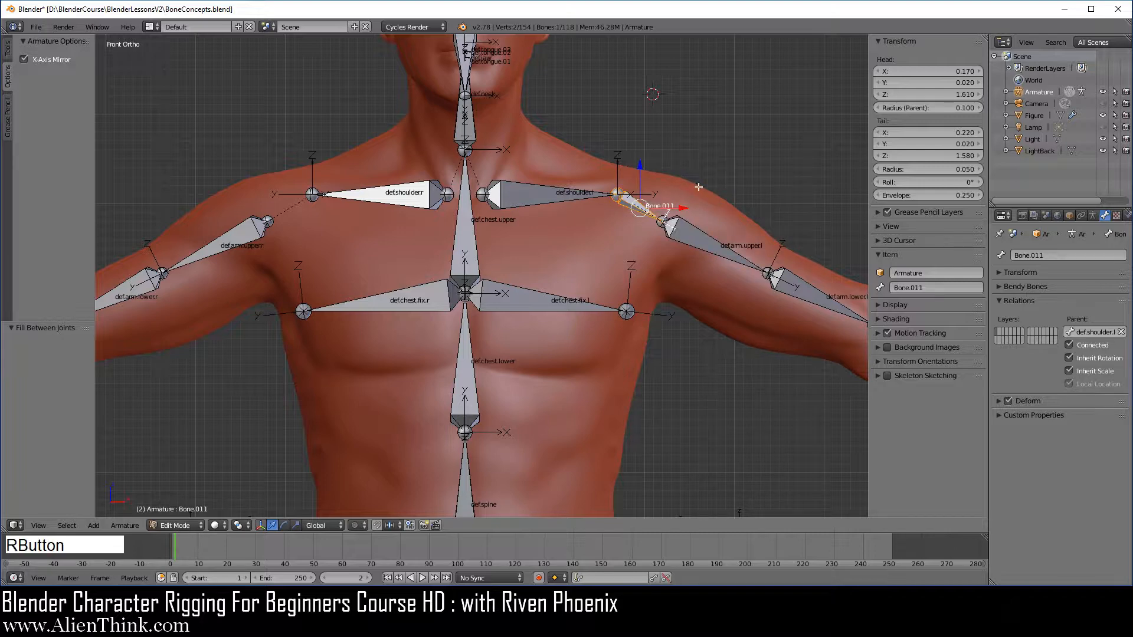
Try parenting def.arm.upper.l to Bone.011 with the Connected option, and undo the parenting.
right_click(706, 247)
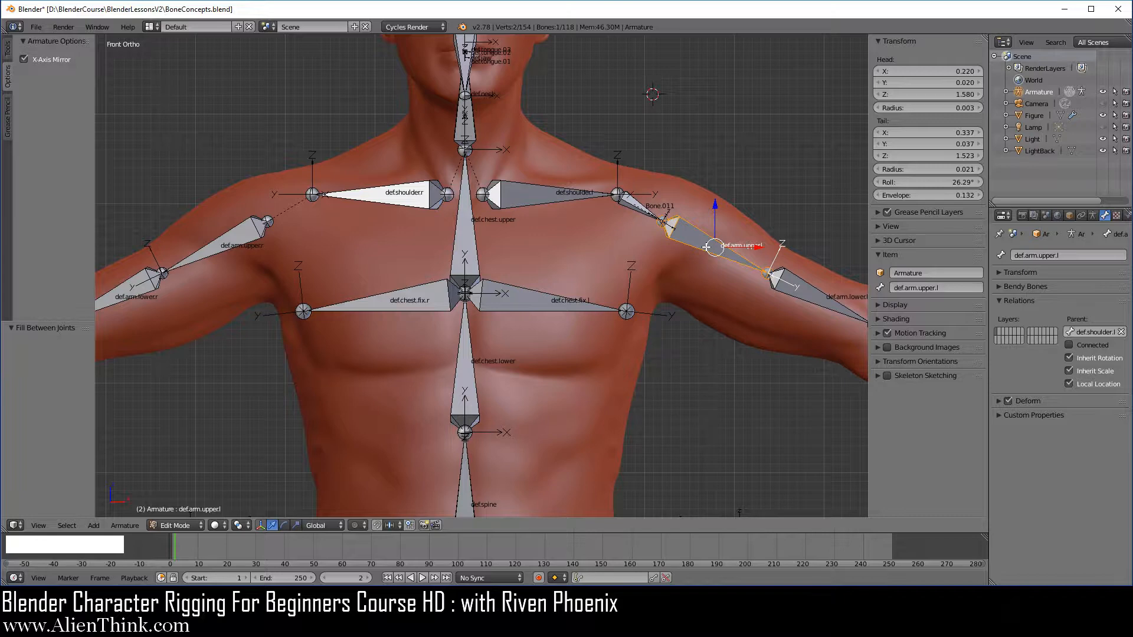
key("shift")
right_click(640, 205, "shift")
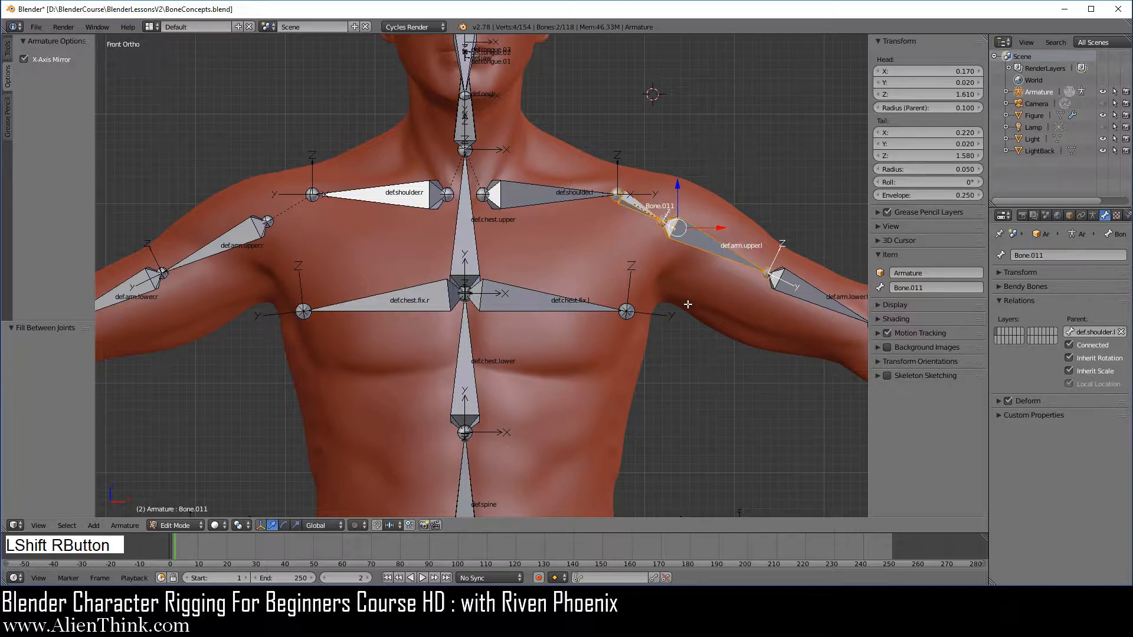
key("ctrl+p")
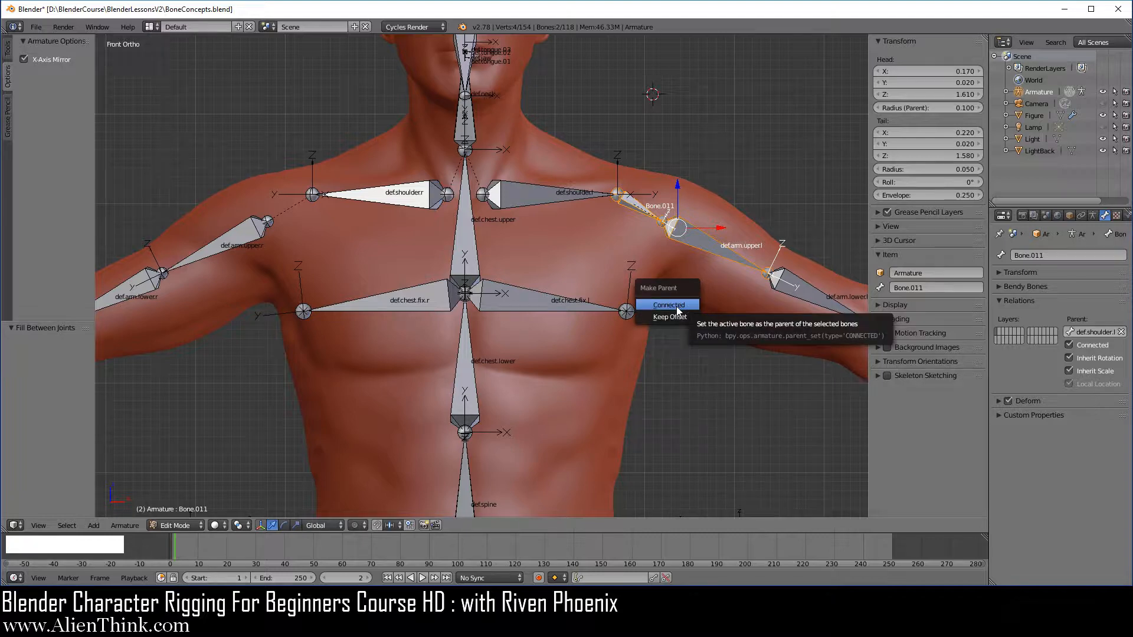
left_click(673, 305)
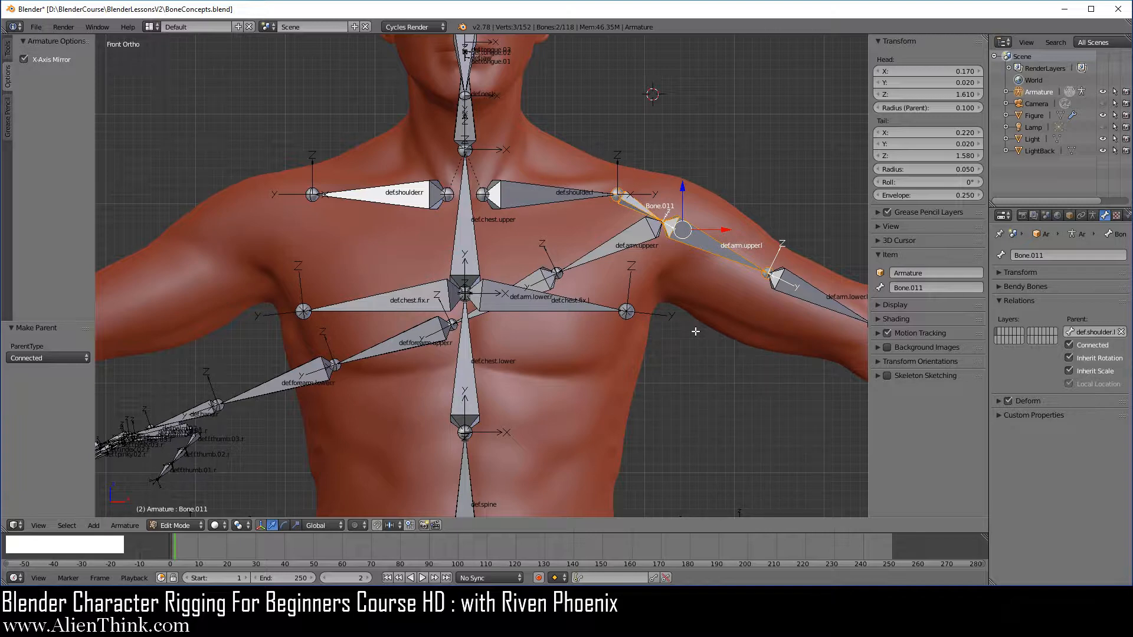
key("ctrl")
key("ctrl+z")
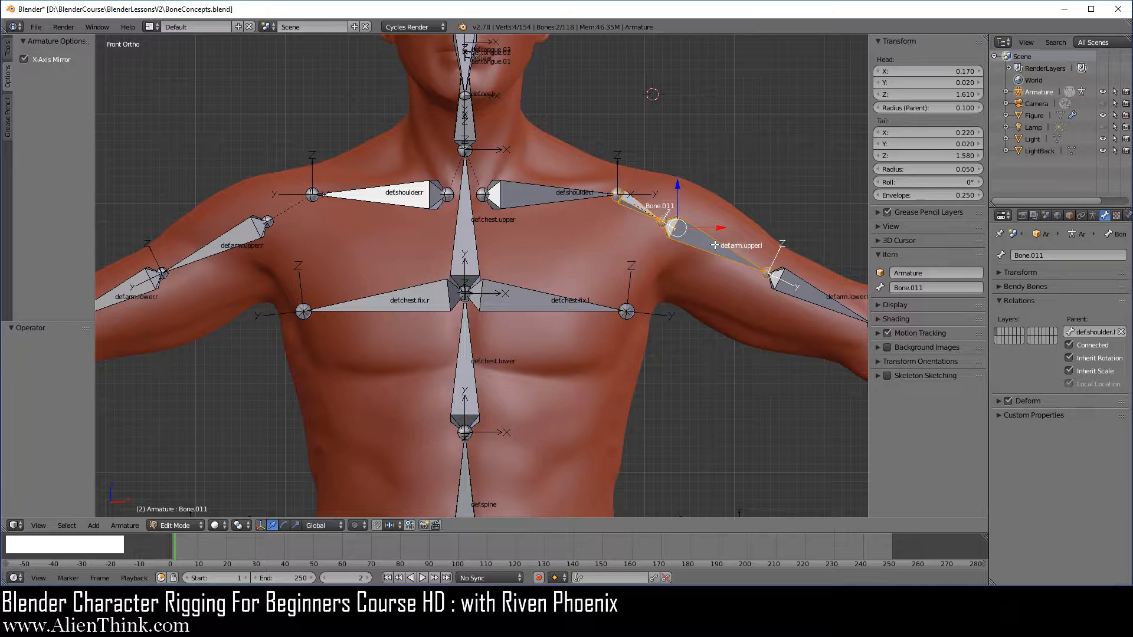
Parent def.arm.upper.l to Bone.011 with the Keep Offset option, and check the parent relation of def.arm.upper.r.
key("ctrl+p")
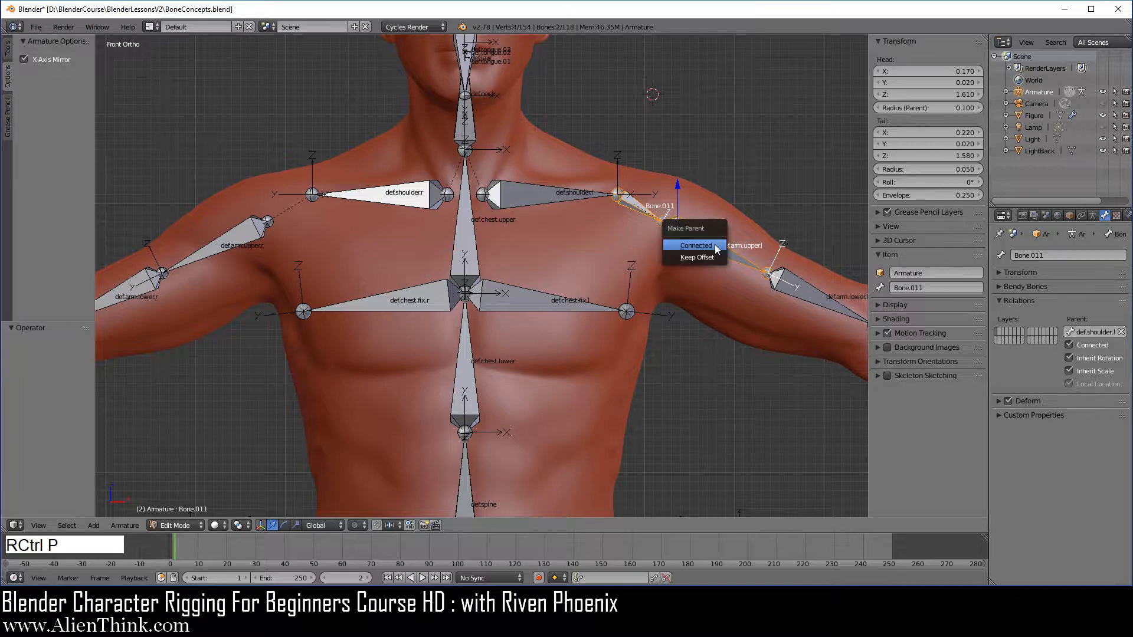
left_click(711, 258)
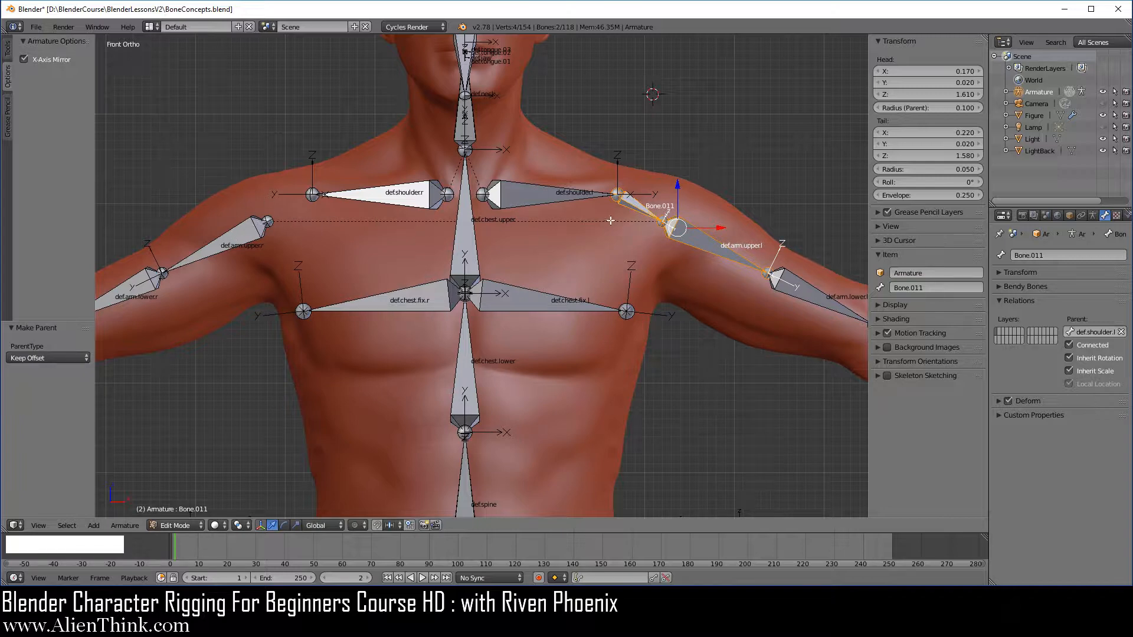
right_click(250, 224)
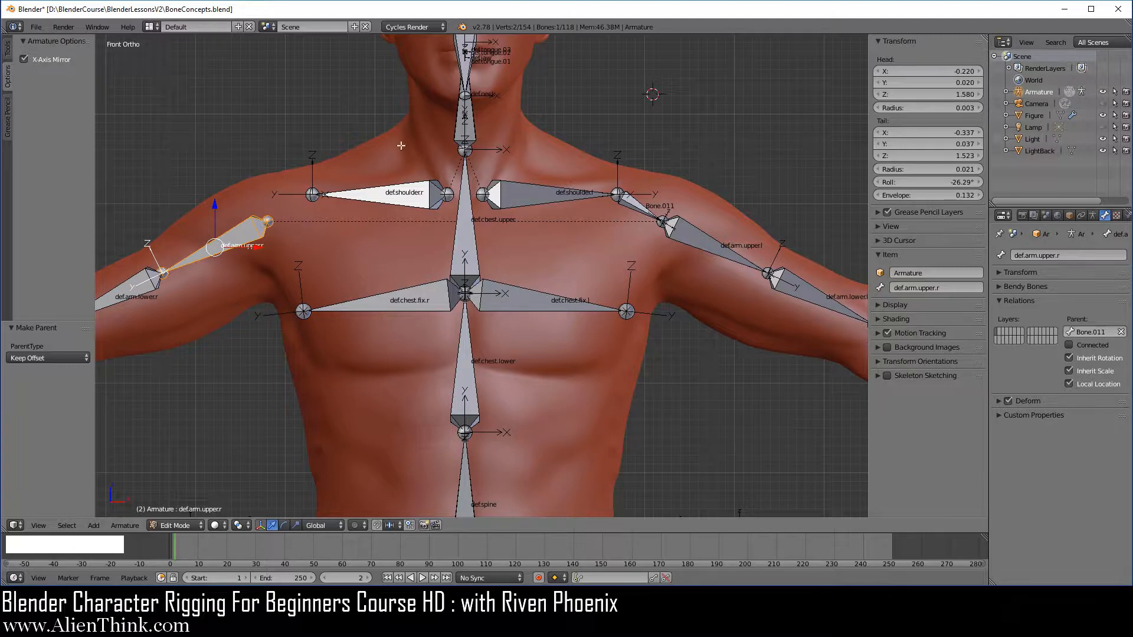
Try filling a bone between the tail of def.shoulder.r and the head of def.arm.upper.r, and delete the filled bone.
right_click(311, 197)
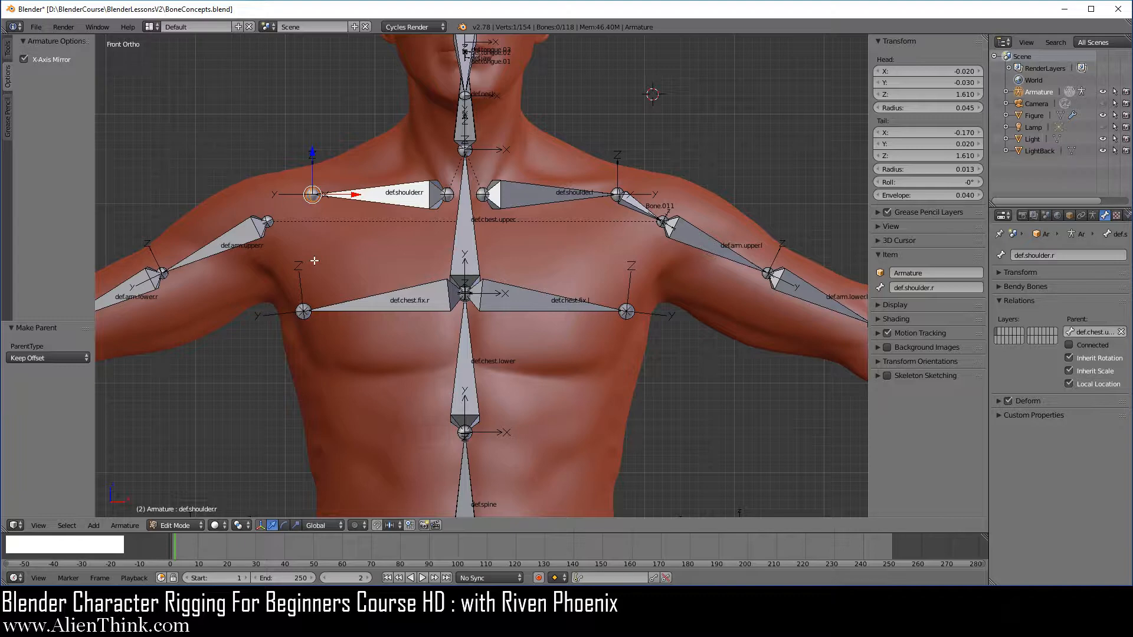
right_click(269, 220, "shift")
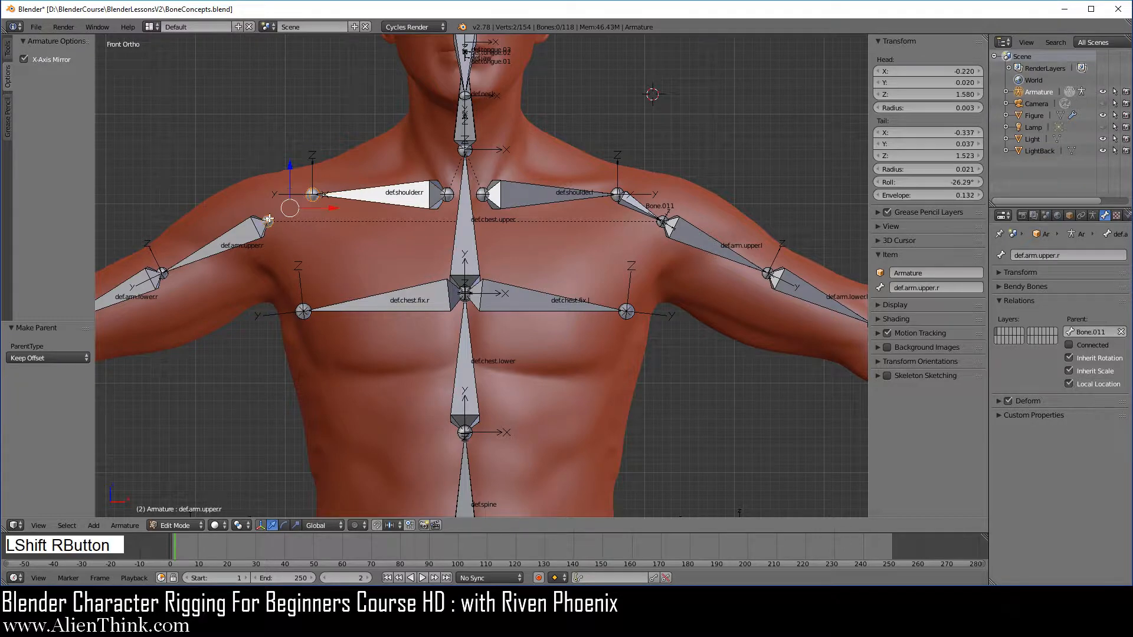
key("f")
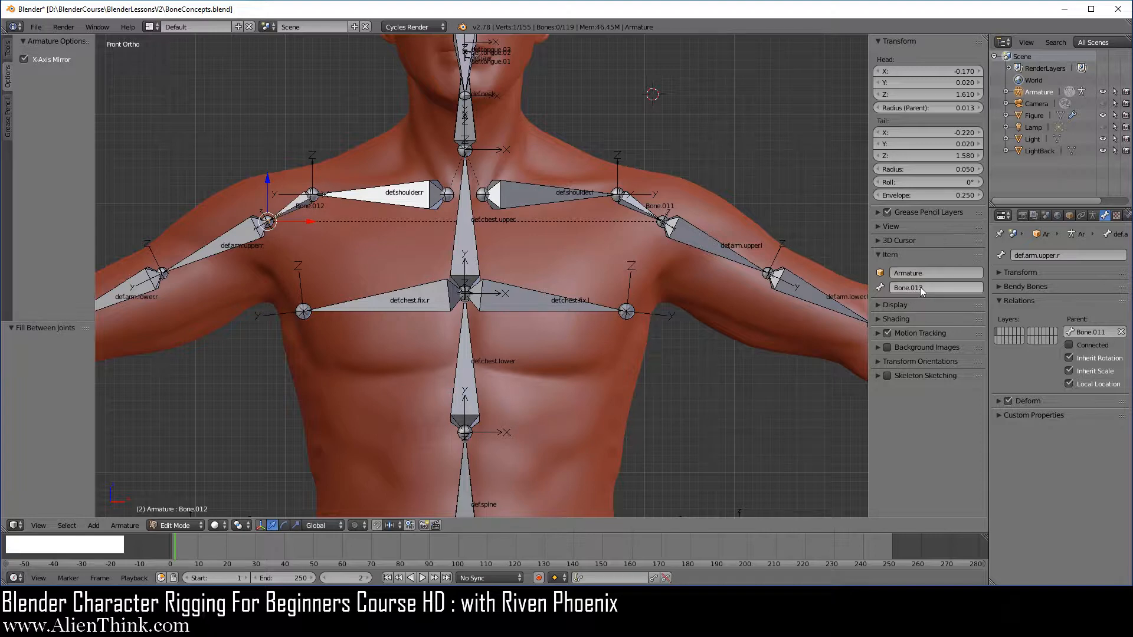
right_click(636, 208)
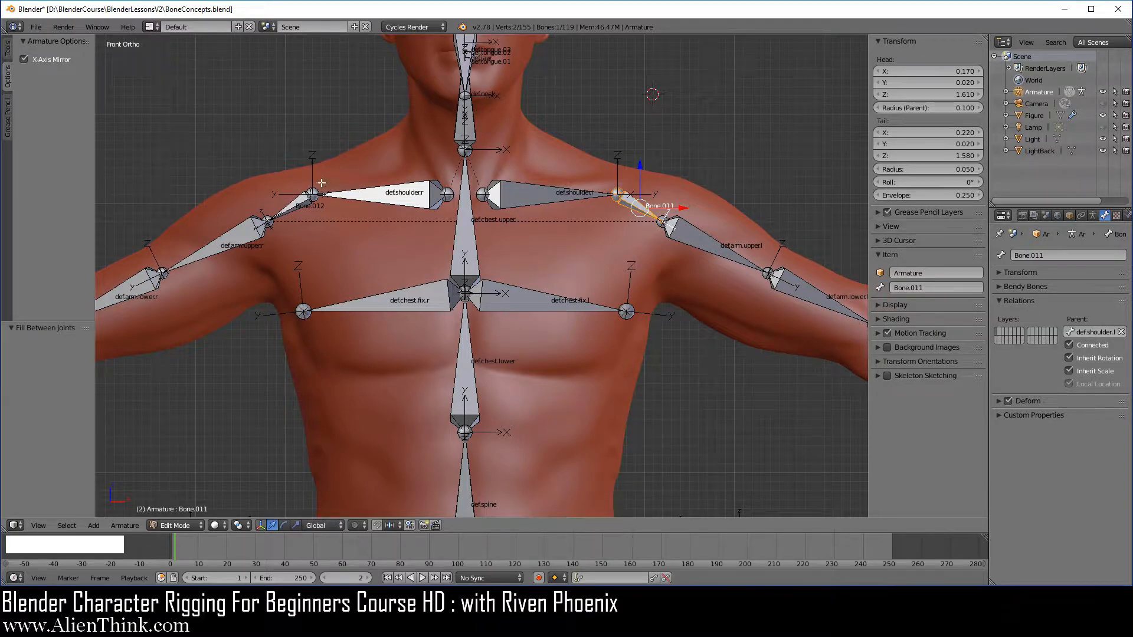
right_click(289, 203)
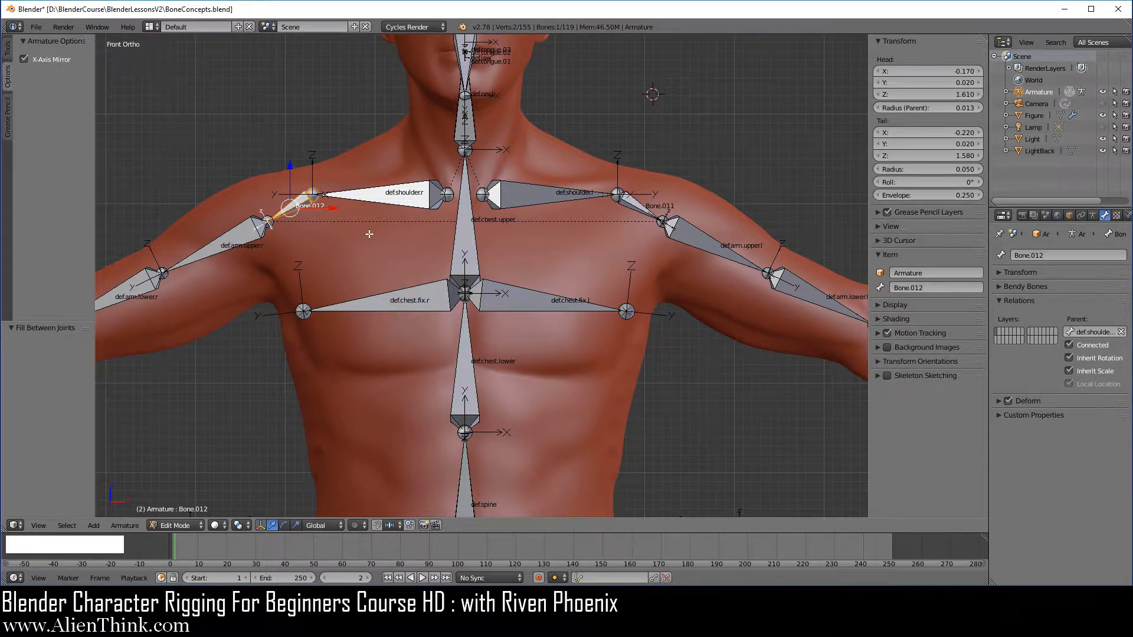
key("x")
left_click(369, 234)
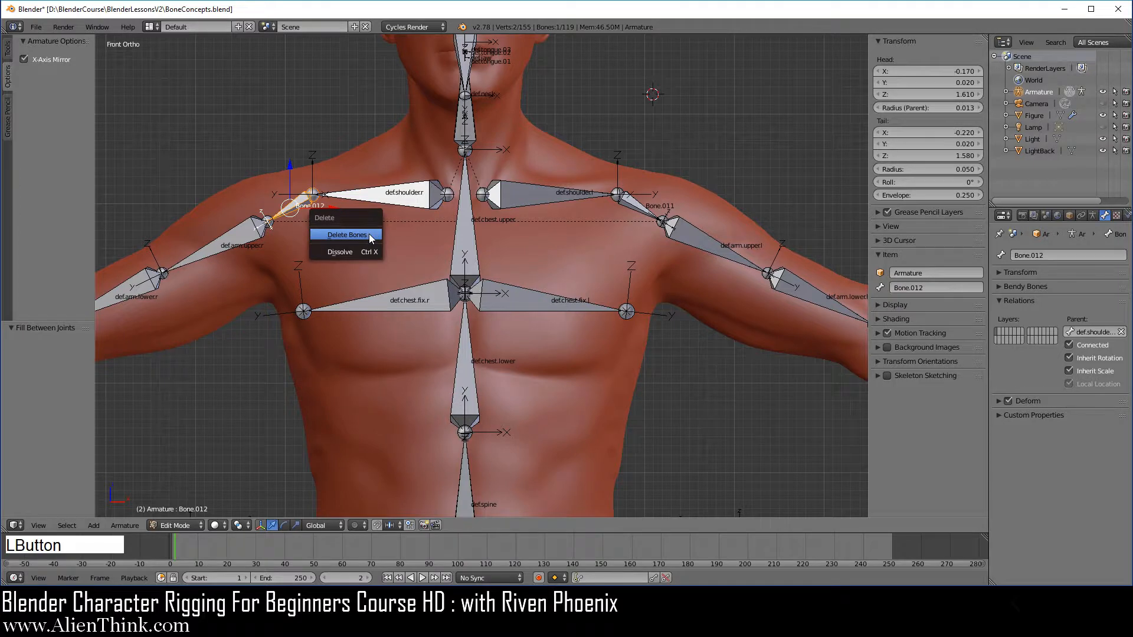
Rename Bone.011, between def.shoulder.l and def.arm.upper.l, to Bone.011.l.
right_click(639, 206)
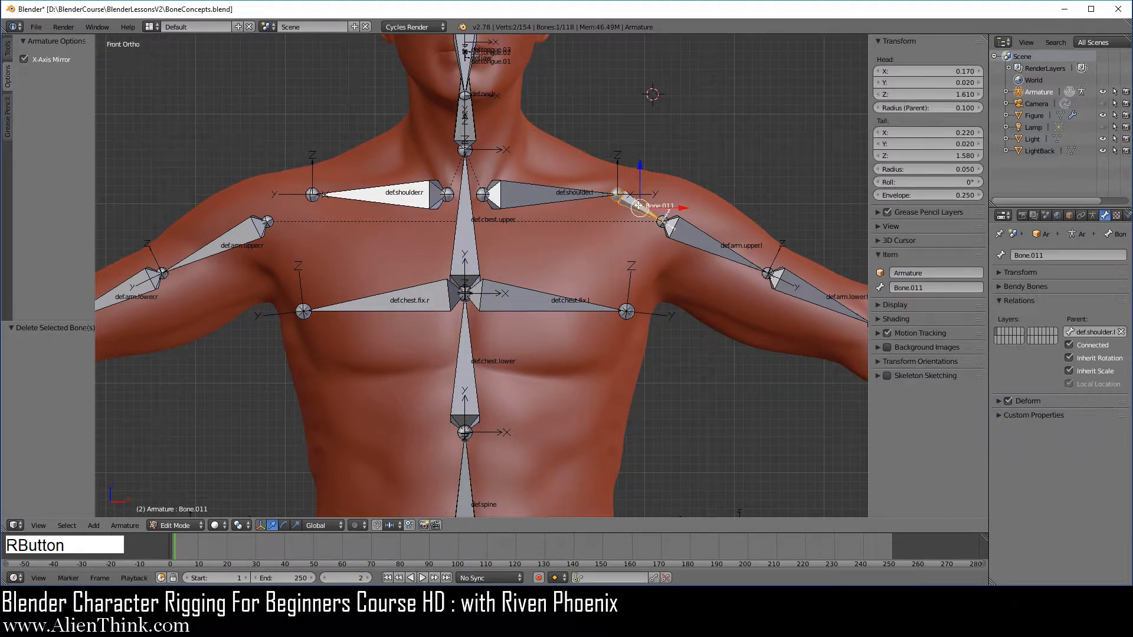
left_click(934, 287)
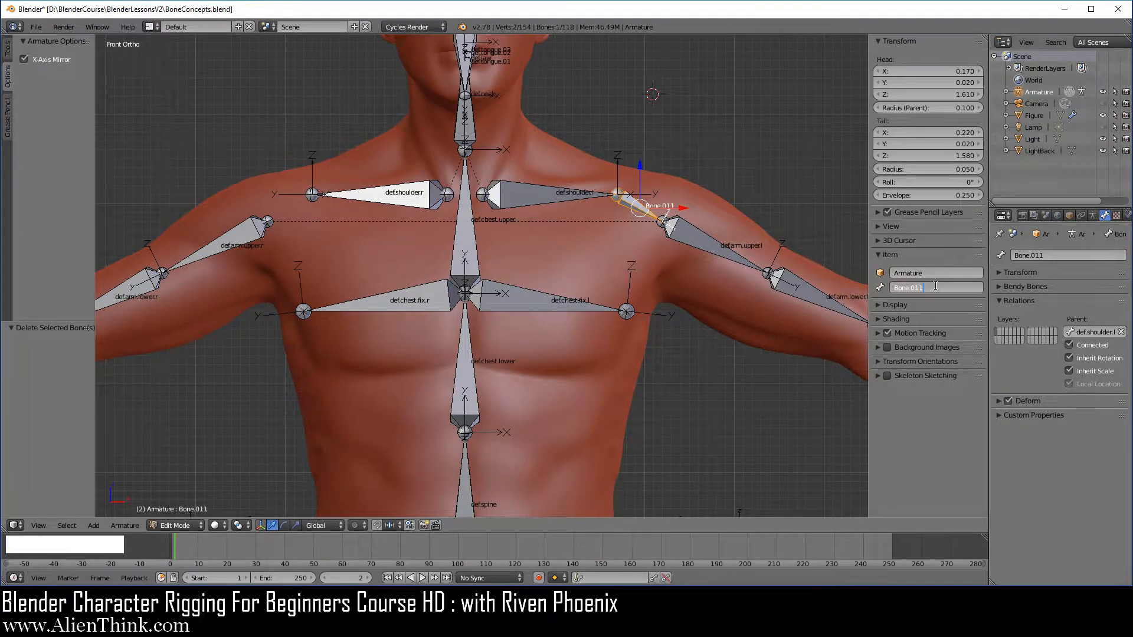
type(".l")
key("Return")
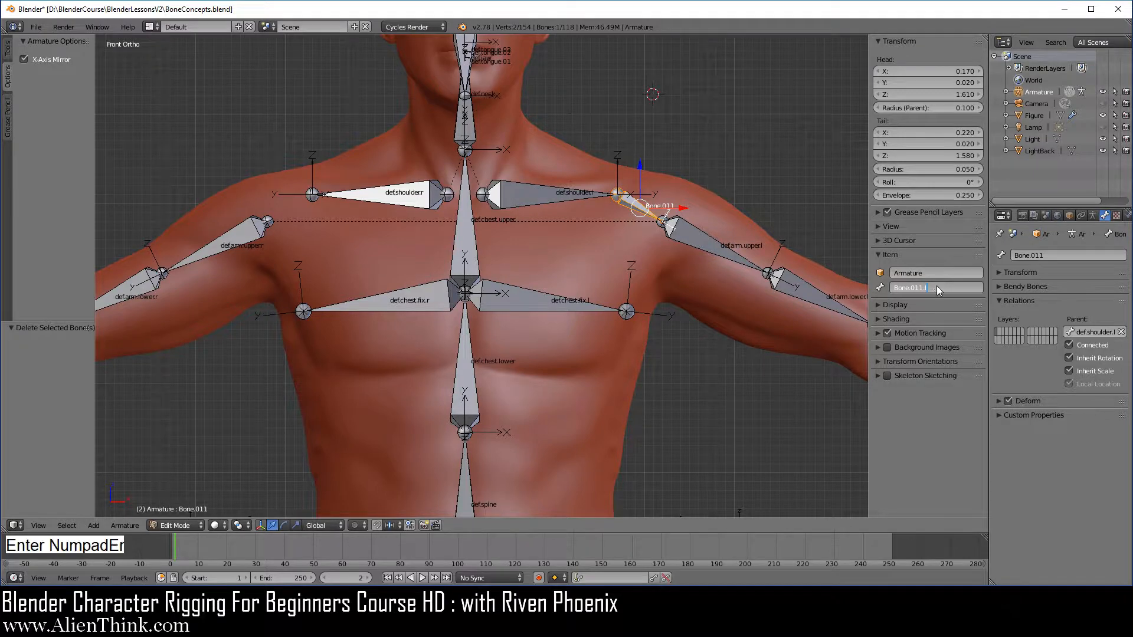
Fill a bone between the tail of def.shoulder.r and the head of def.arm.upper.r.
right_click(304, 197)
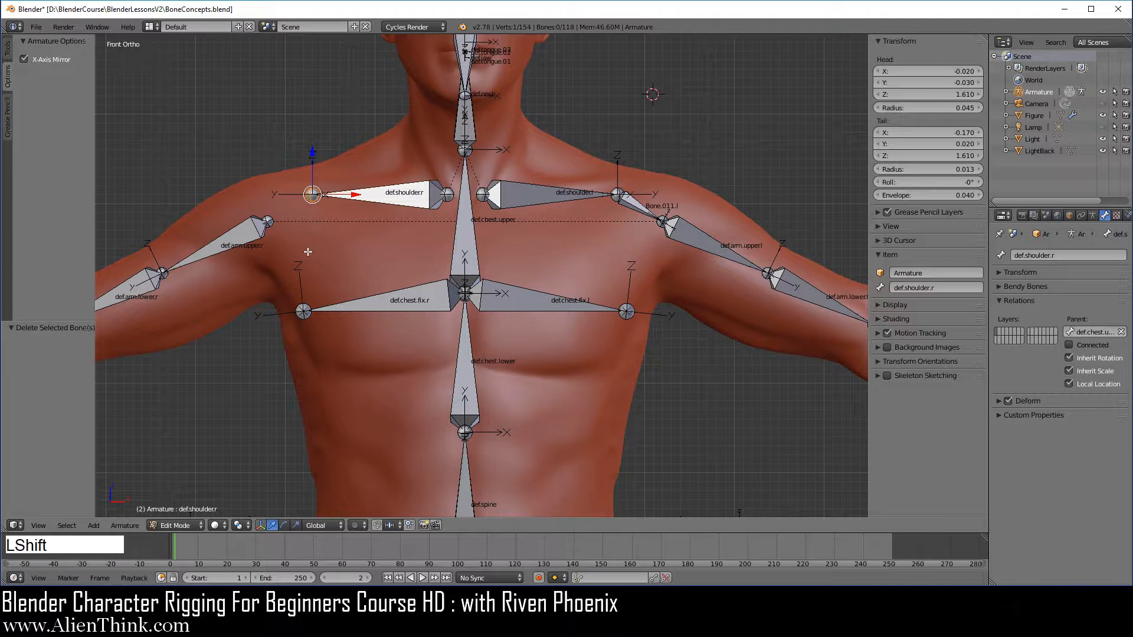
right_click(269, 222, "shift")
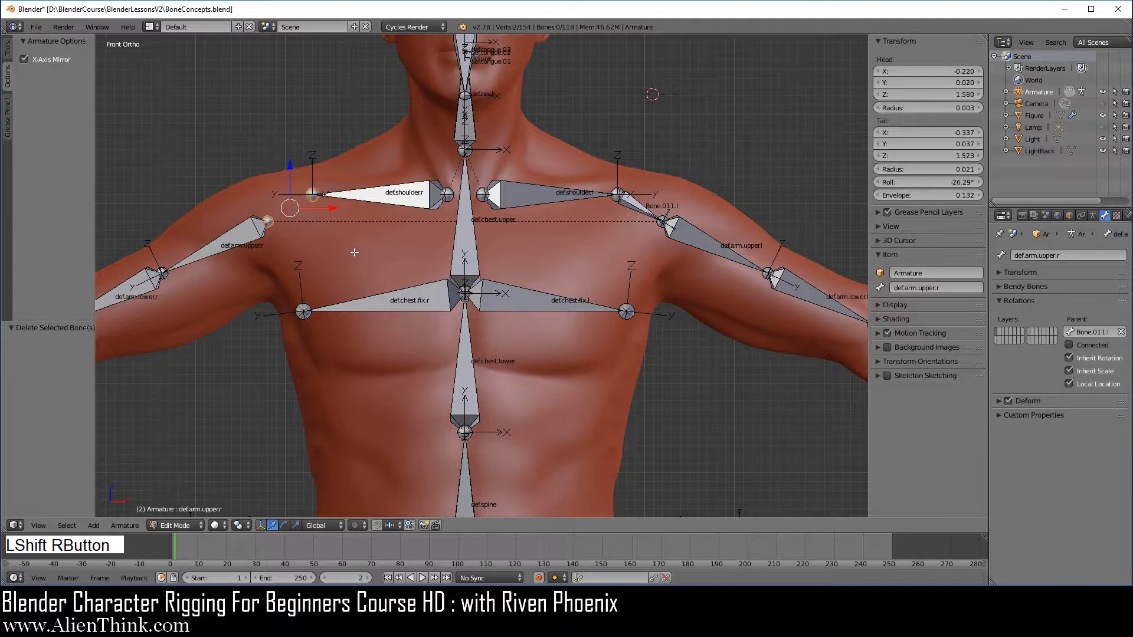
key("f")
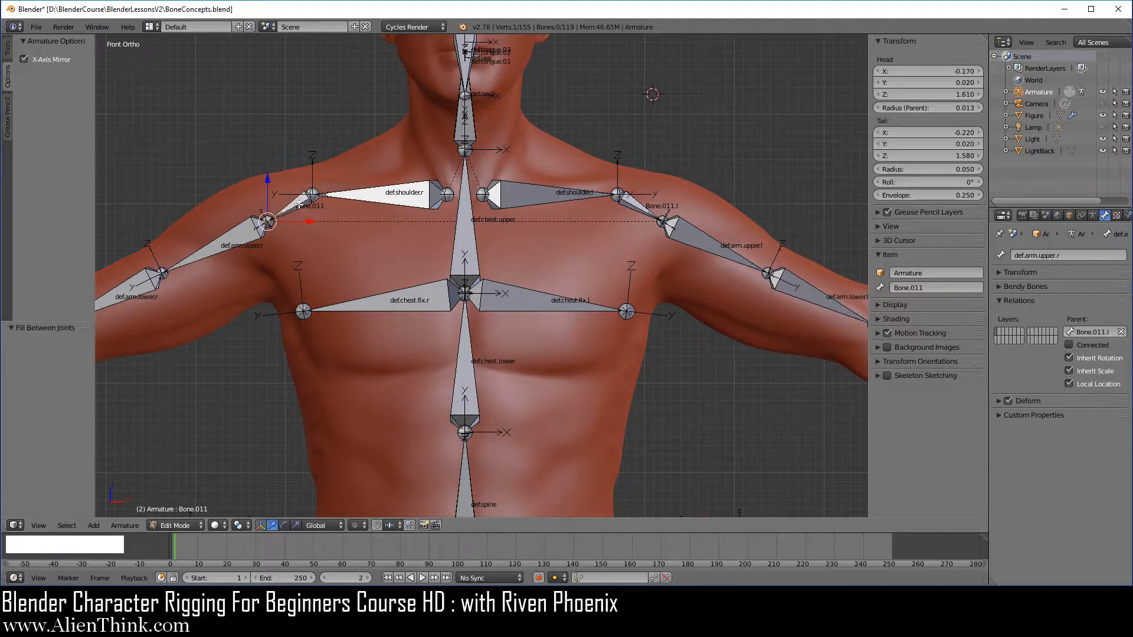
Compare the filled bone with Bone.011.l, and rename the filled bone to Bone.011.r.
right_click(291, 205)
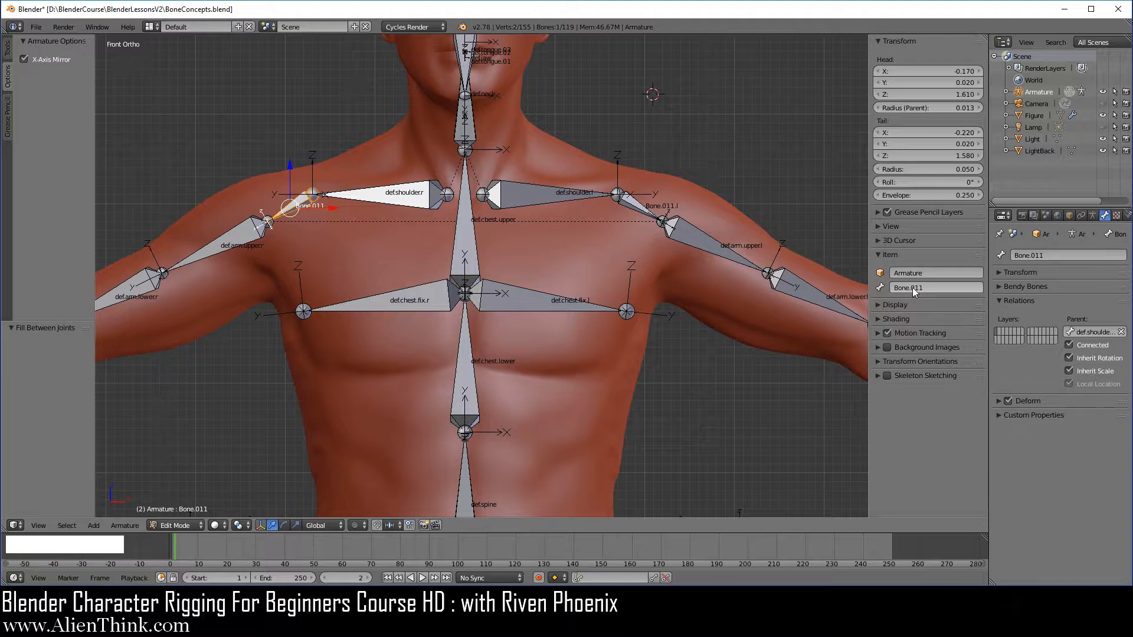
right_click(639, 208)
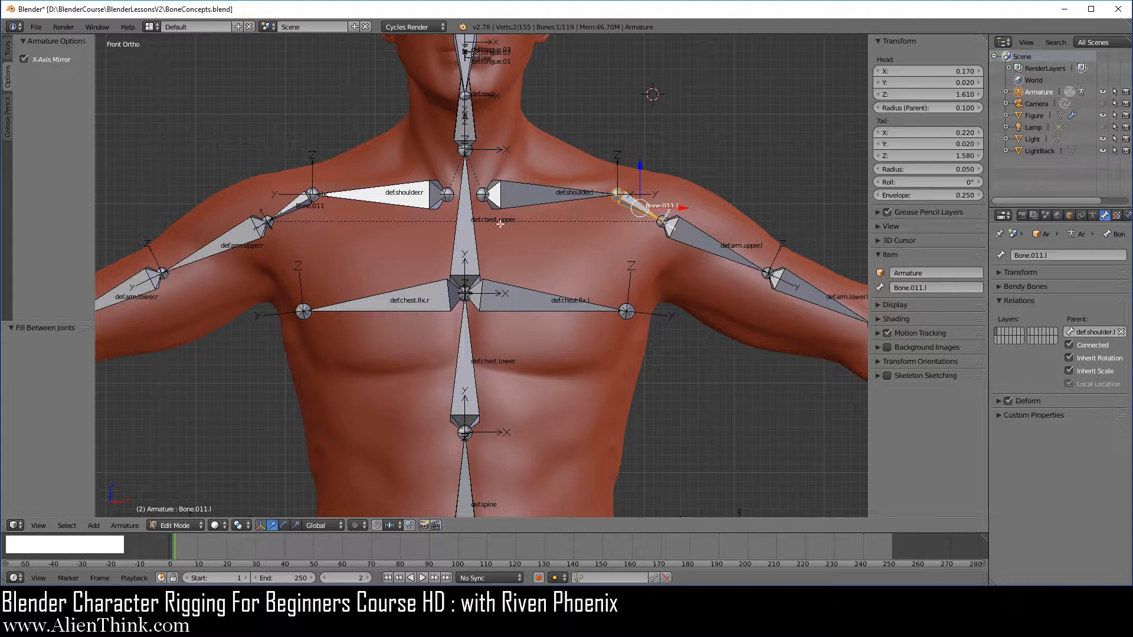
right_click(297, 198)
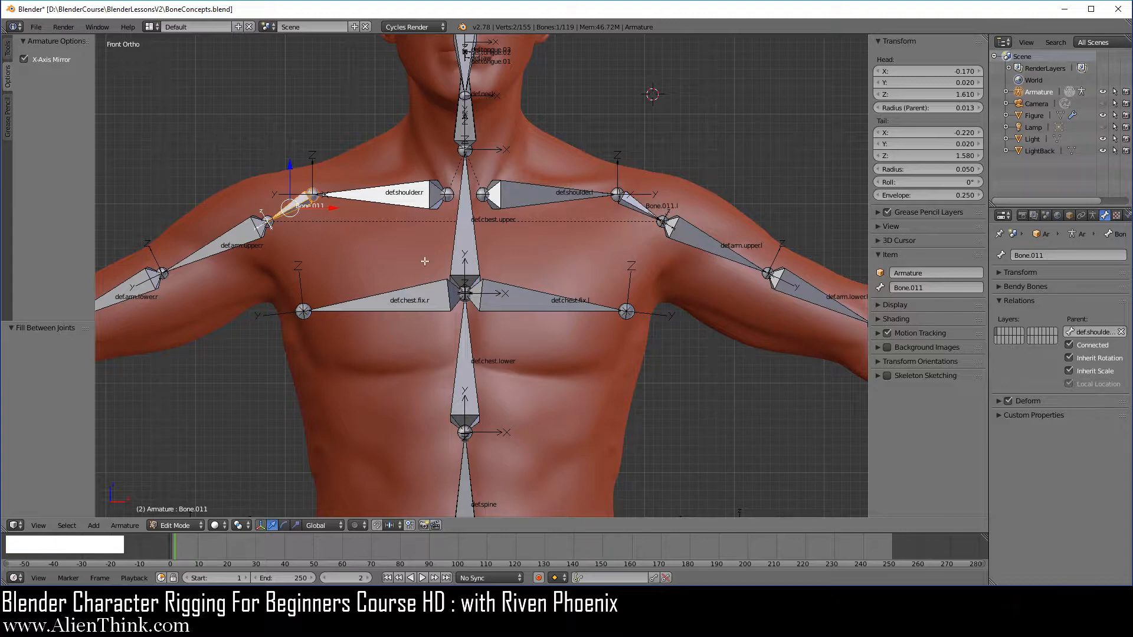
left_click(936, 286)
type(".r")
key("Return")
Try moving Bone.011.l upward by about 0.08 to test the mirrored bones, and cancel the move.
right_click(636, 207)
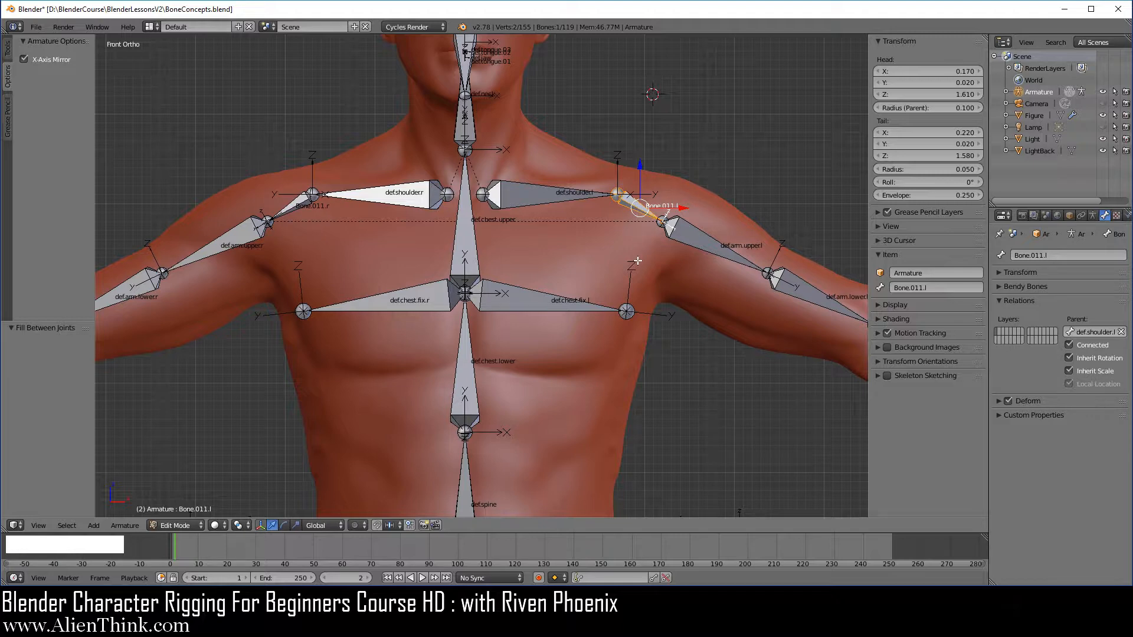
key("g")
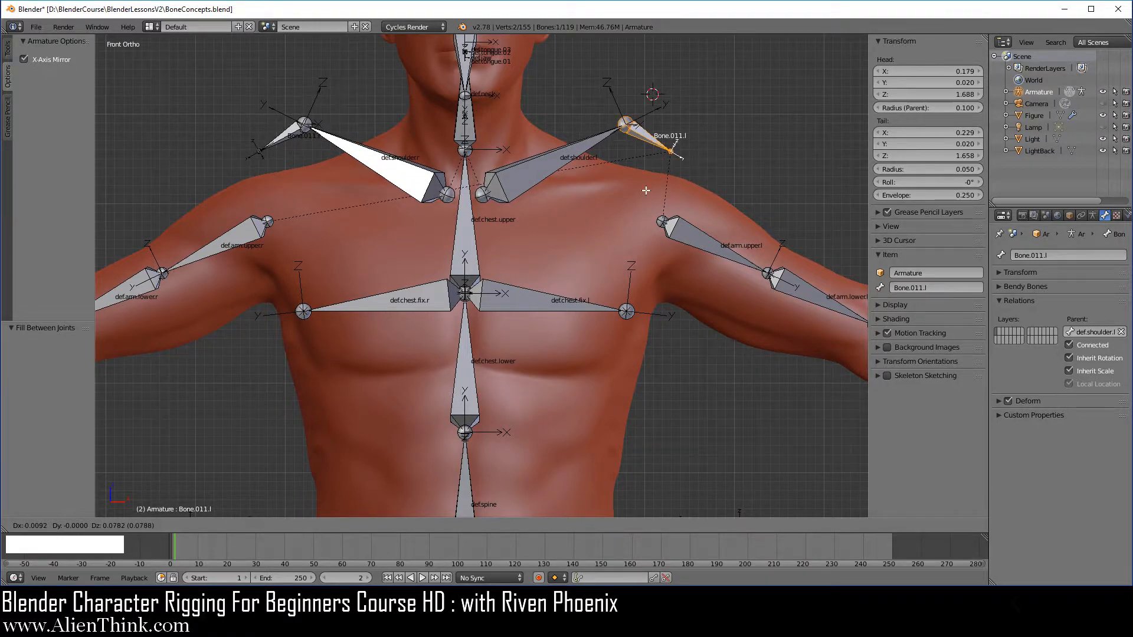
right_click(650, 191)
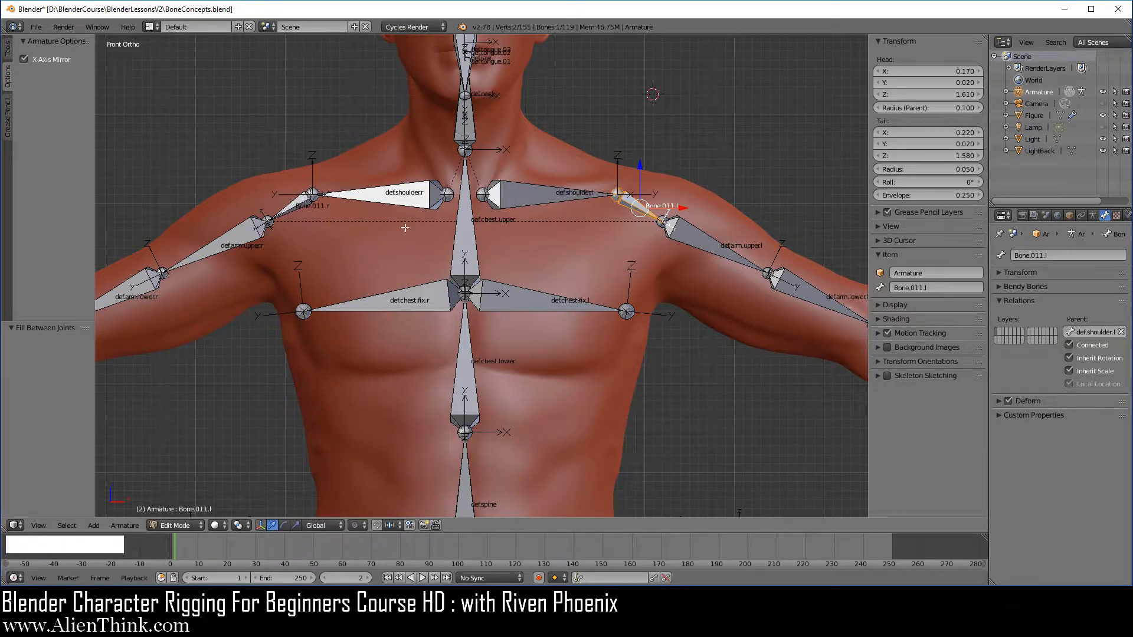
Parent def.arm.upper.l to Bone.011.l with the Connected option.
right_click(695, 233)
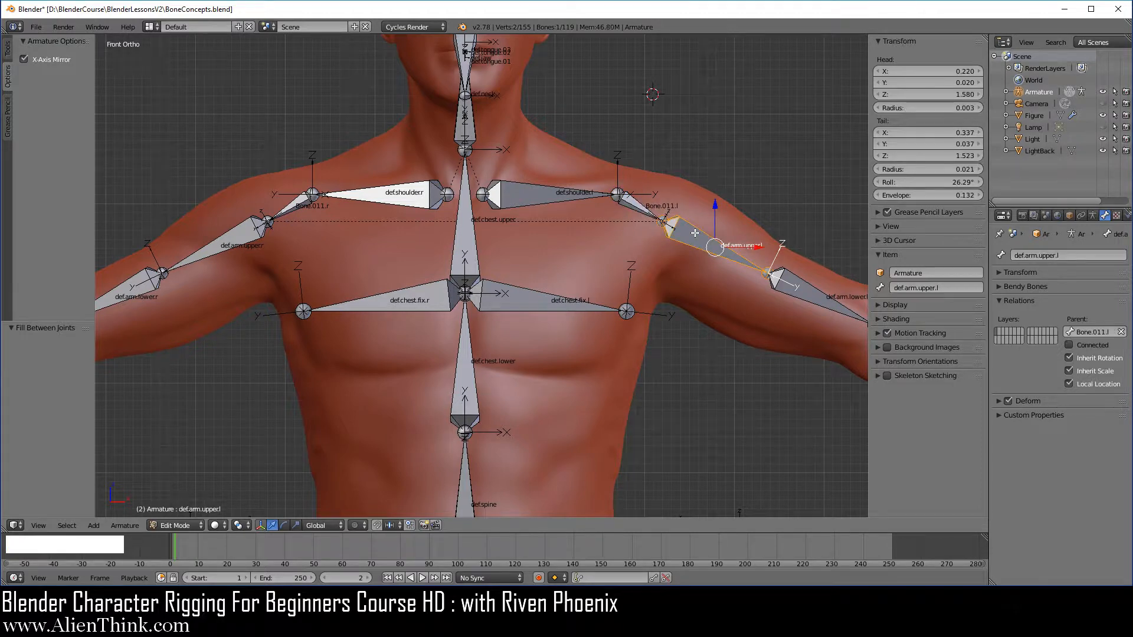
key("shift")
right_click(638, 205, "shift")
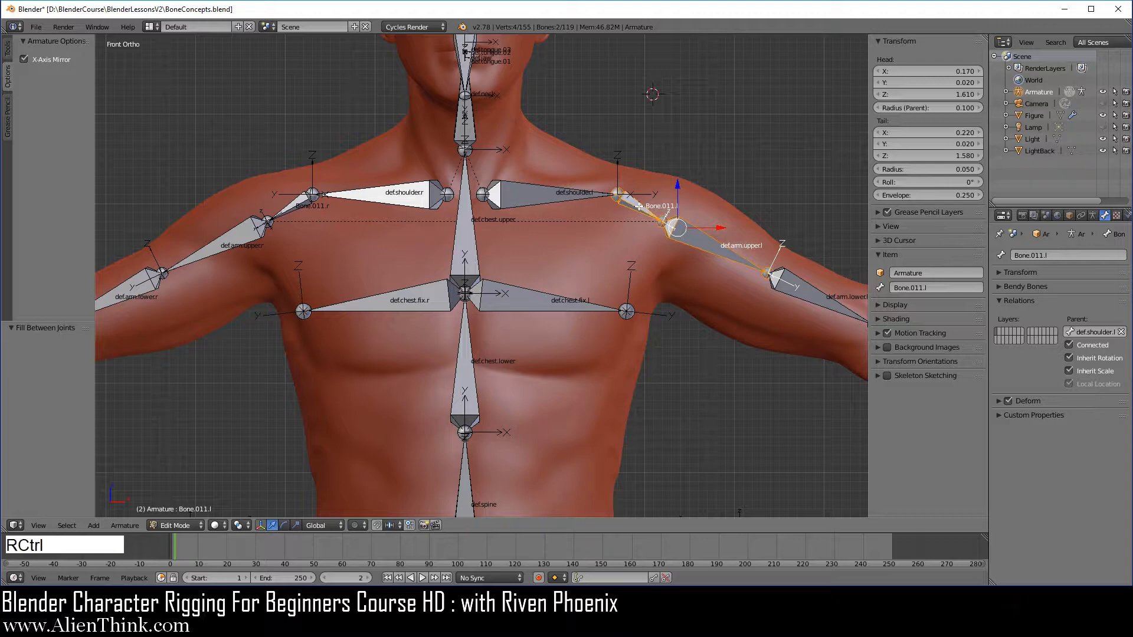
key("ctrl+p")
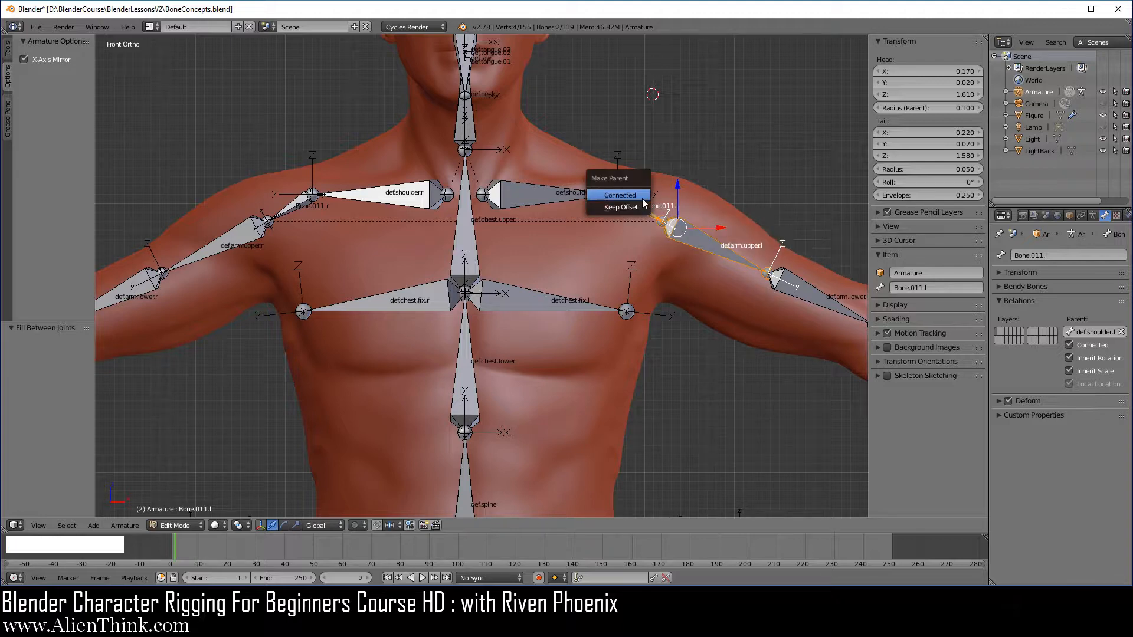
left_click(642, 197)
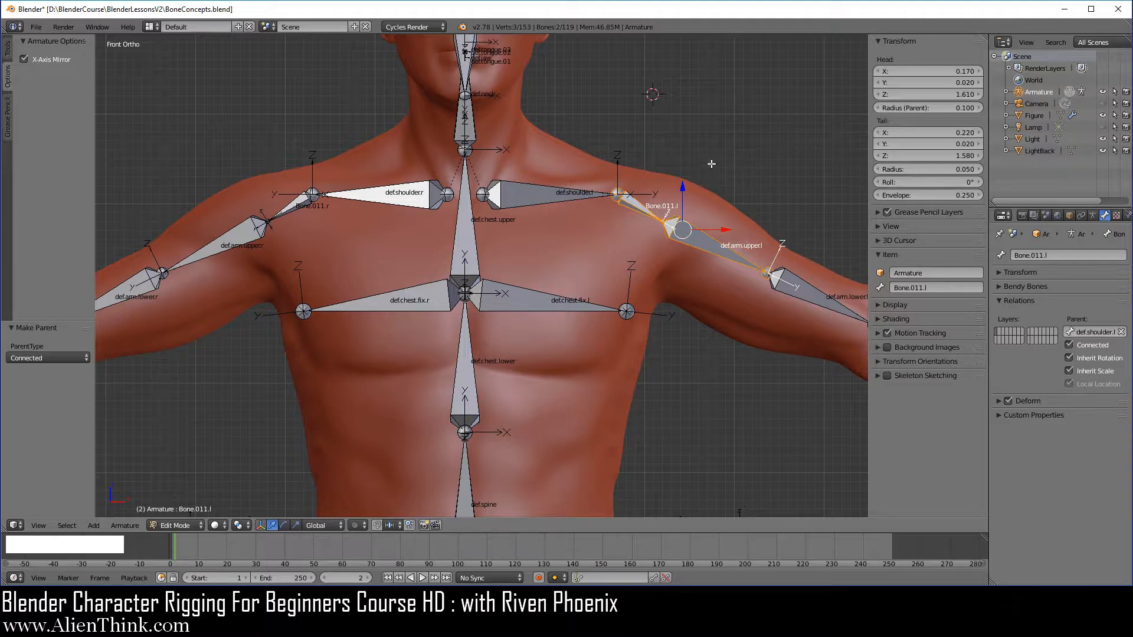
Try moving Bone.011.l upward by about 0.05 to test the connected arm bones, and cancel the move.
right_click(642, 208)
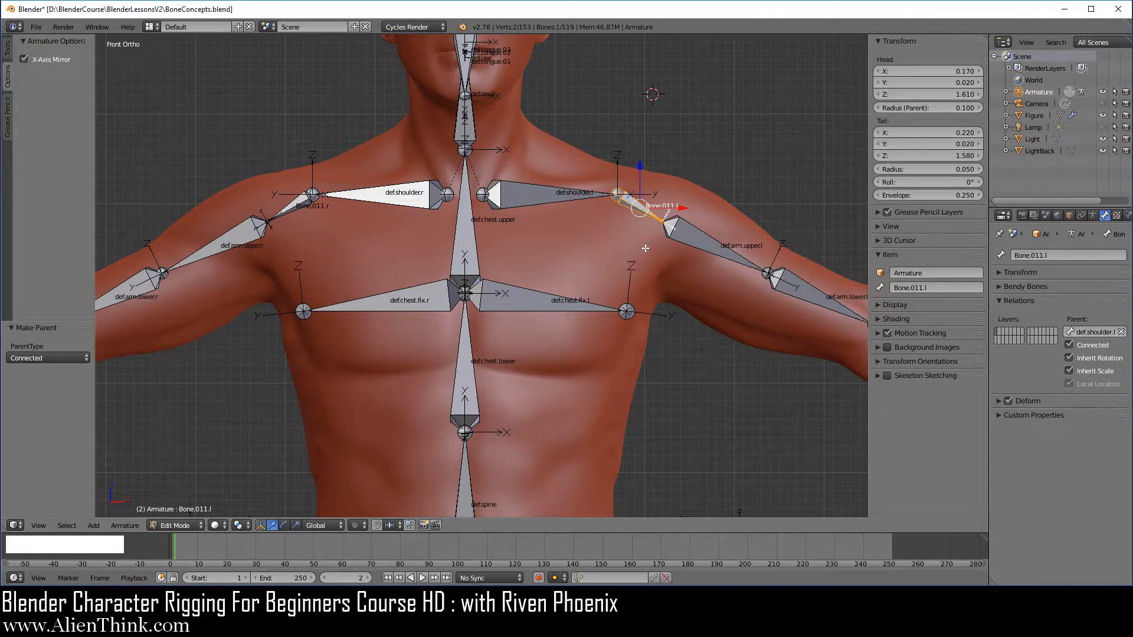
key("g")
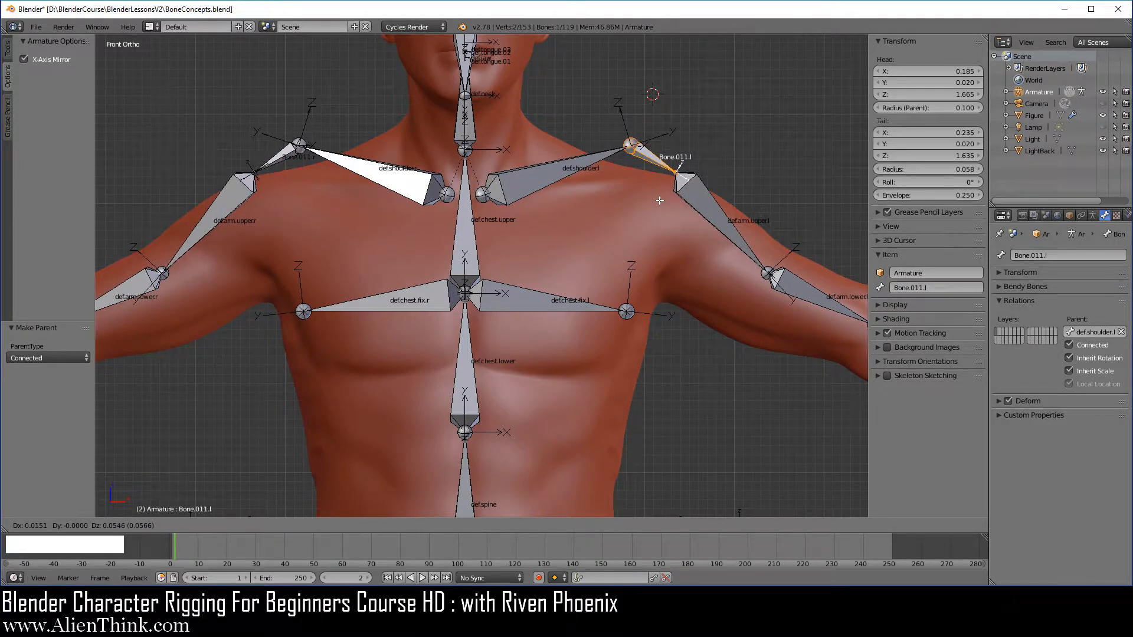
right_click(655, 251)
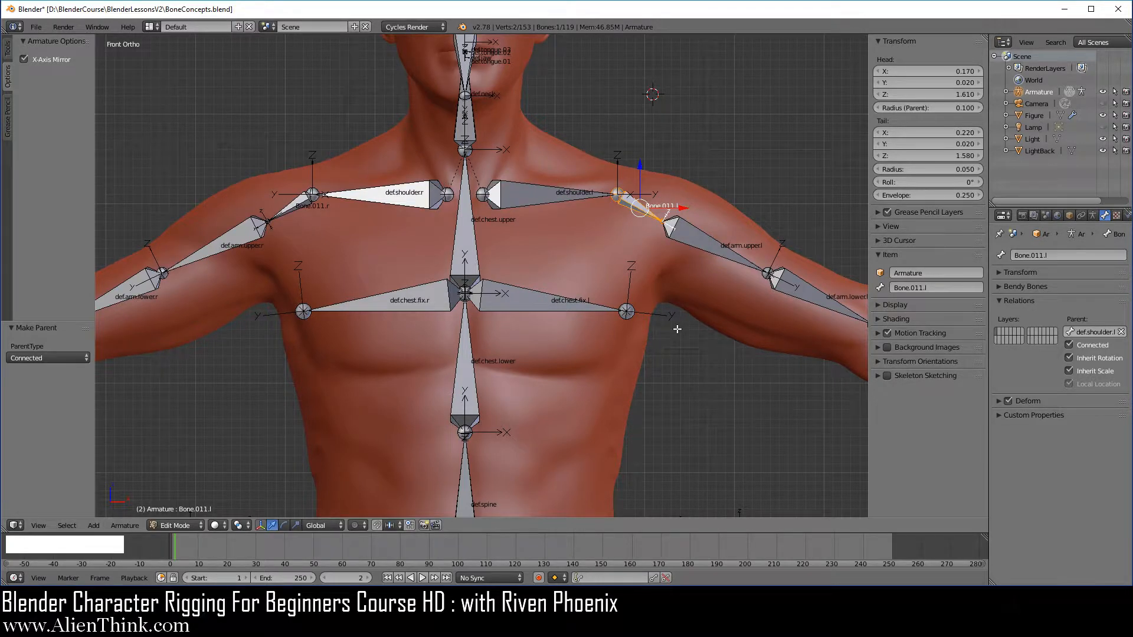
Deselect all bones and save the BoneConcepts.blend file.
key("a")
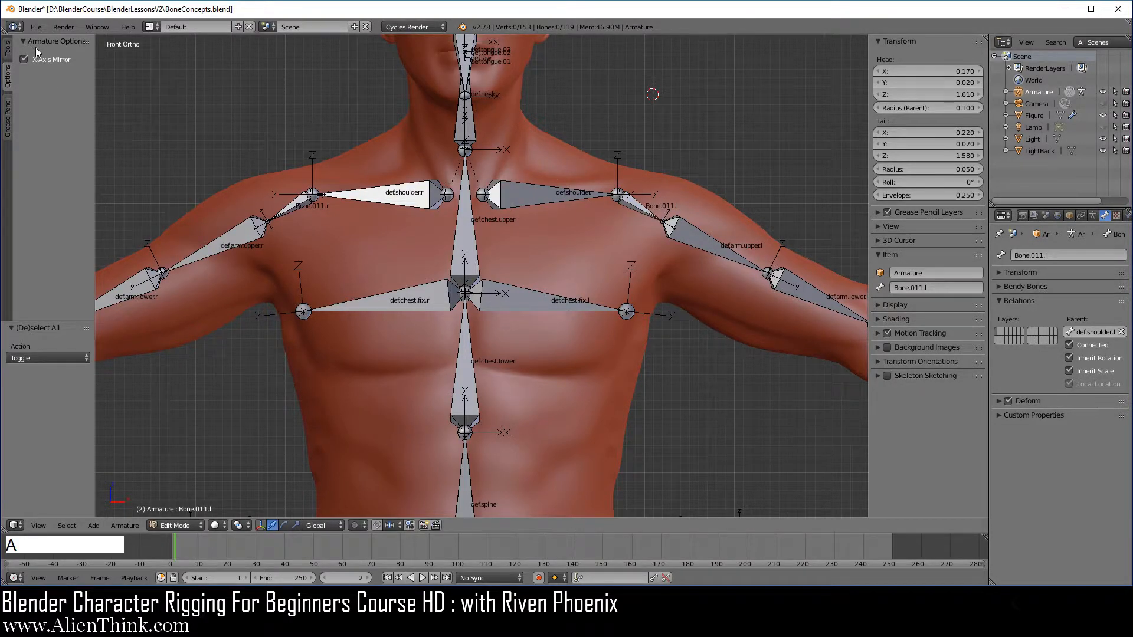
left_click(36, 27)
left_click(62, 114)
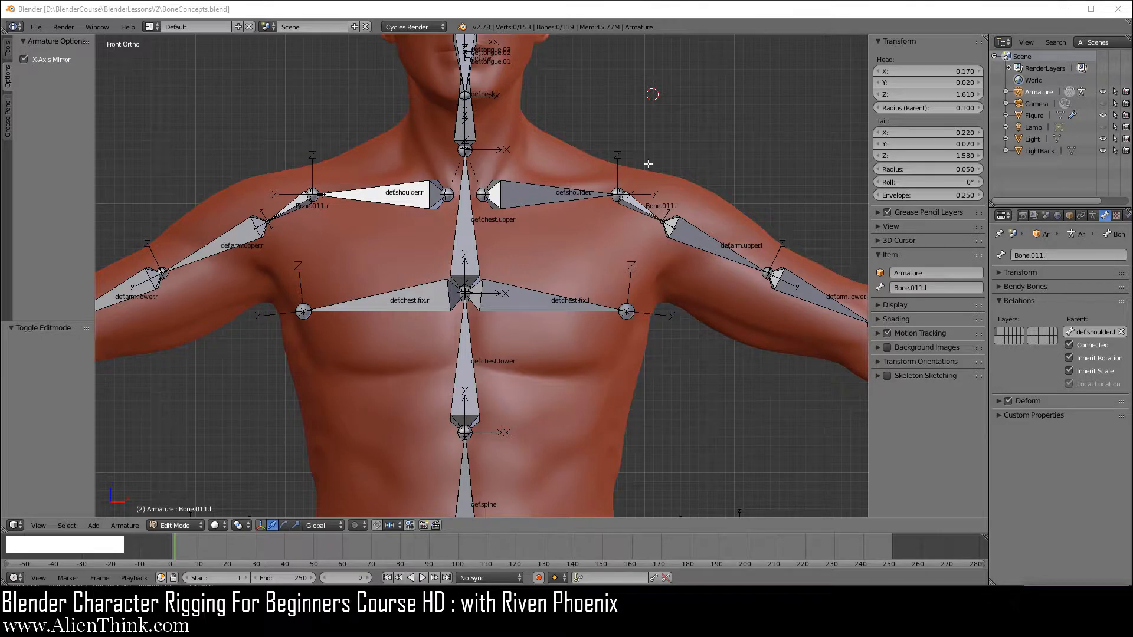
left_click(614, 314)
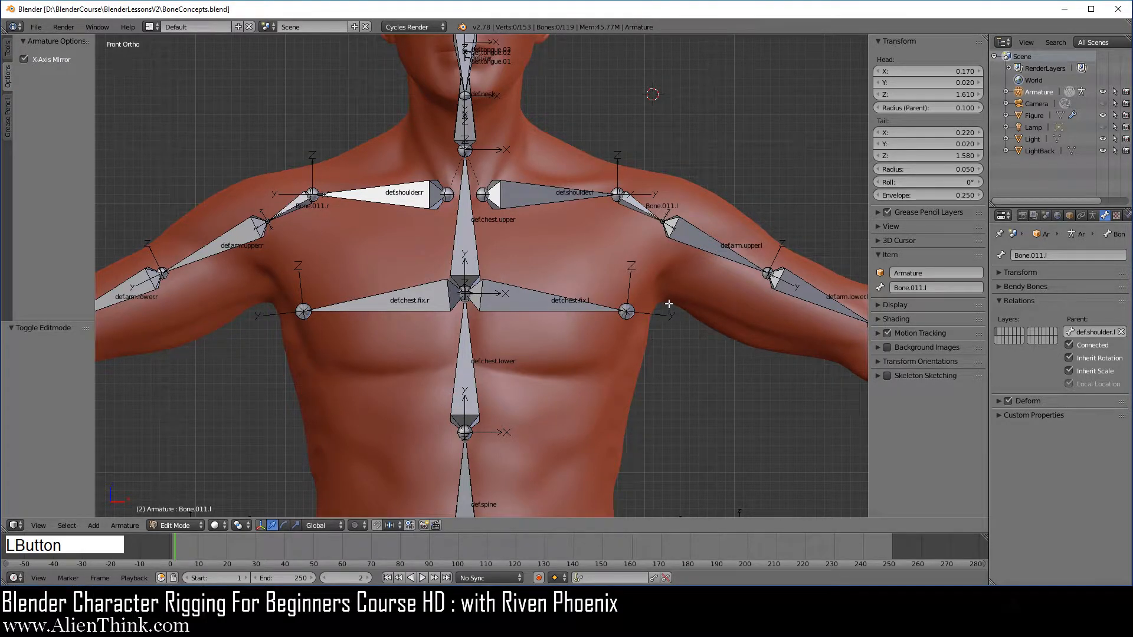
Examine the bone chain from def.shoulder.l through Bone.011.l and def.arm.upper.l to def.arm.lower.l by selecting its bones in turn.
middle_click_drag(664, 283, 668, 297, "ctrl")
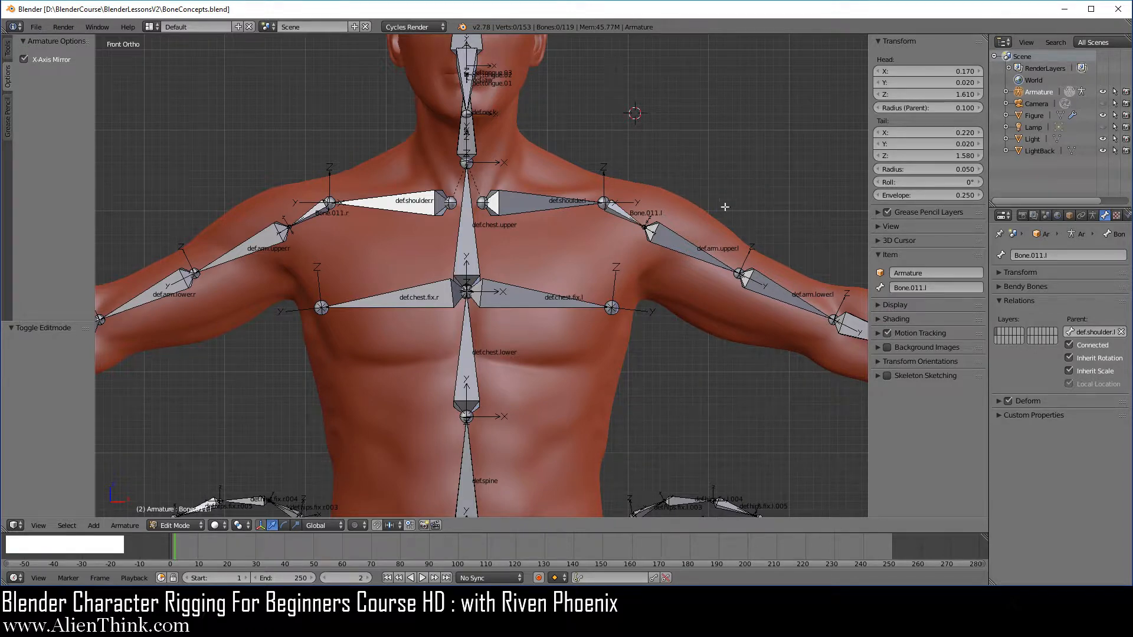
right_click(554, 200)
right_click(625, 215)
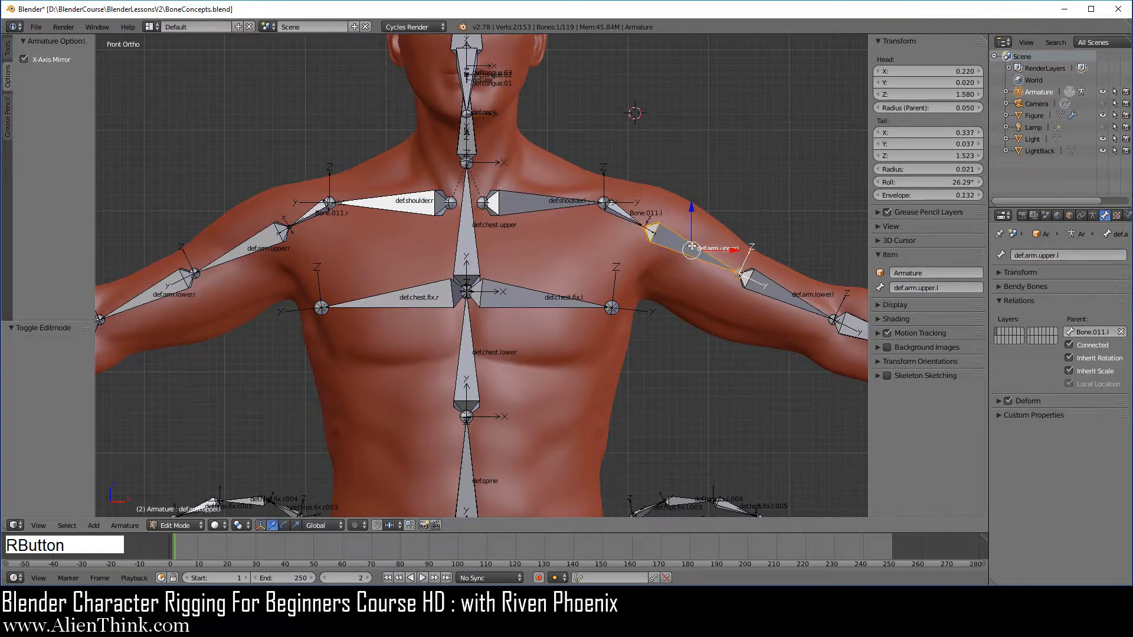
right_click(694, 244)
right_click(781, 285)
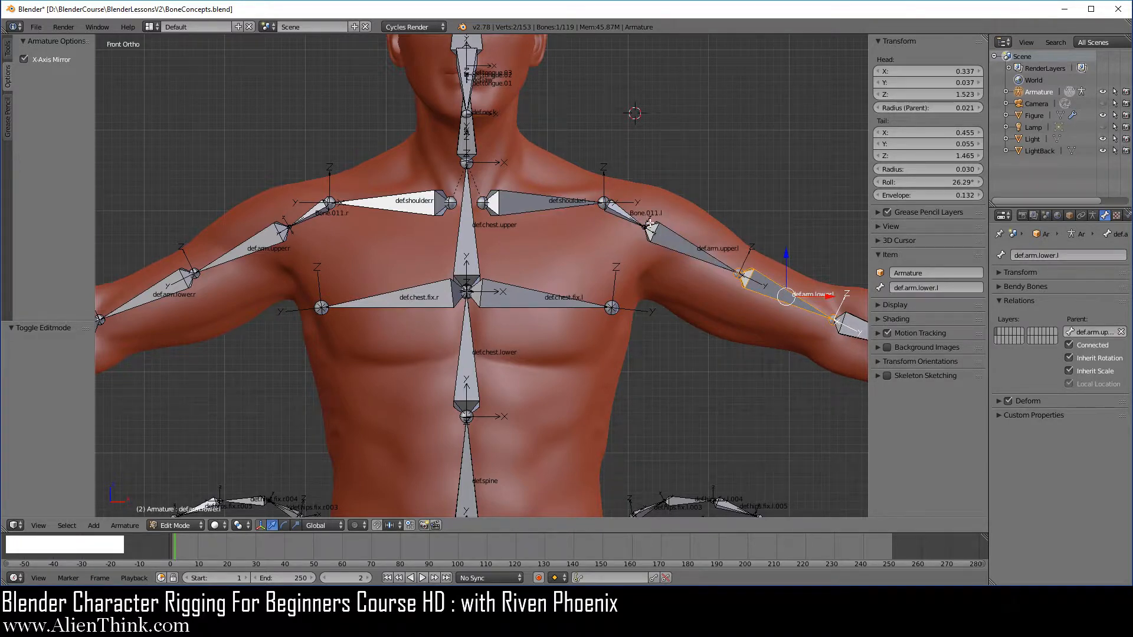
right_click(685, 235)
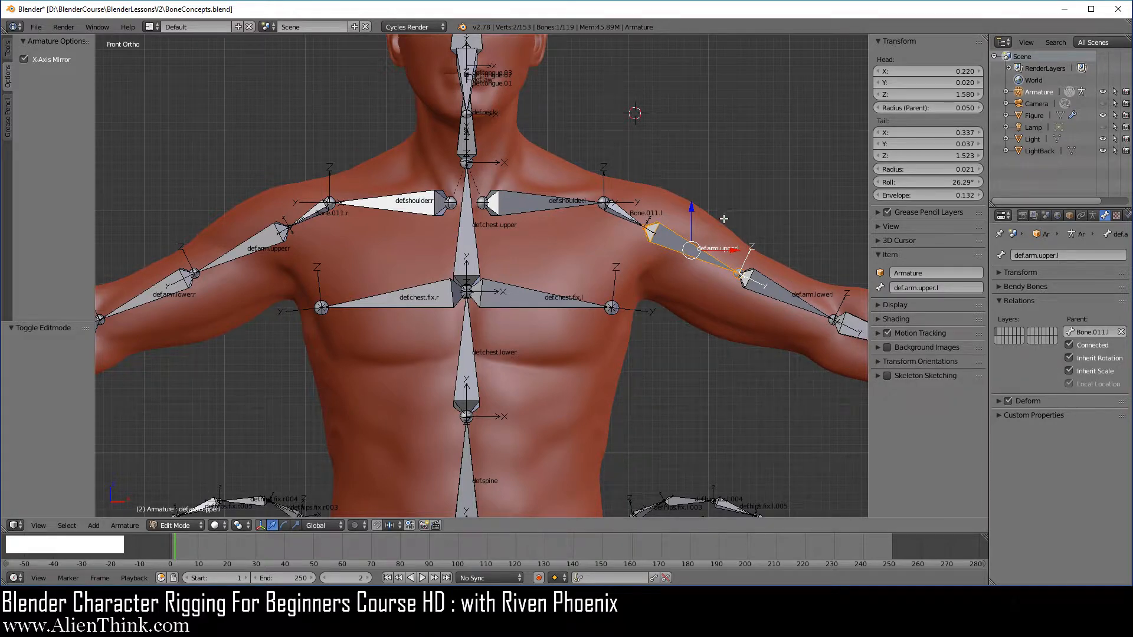
Merge def.arm.upper.l and def.arm.lower.l into one bone with the Within Chains option.
right_click(685, 249)
right_click(766, 286, "shift")
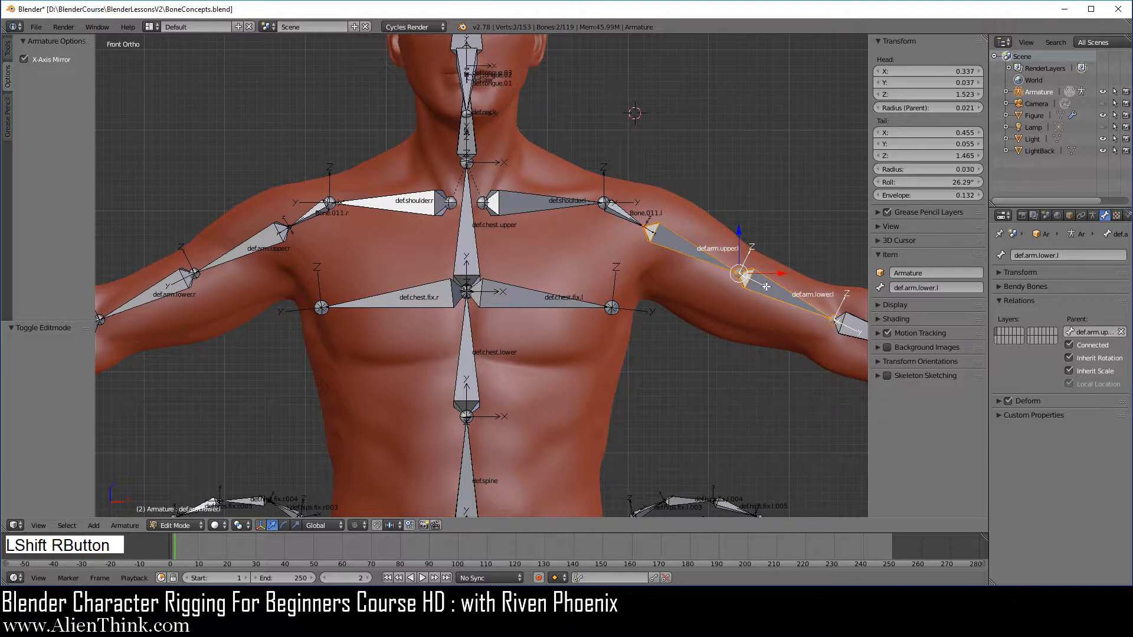
key("alt+m")
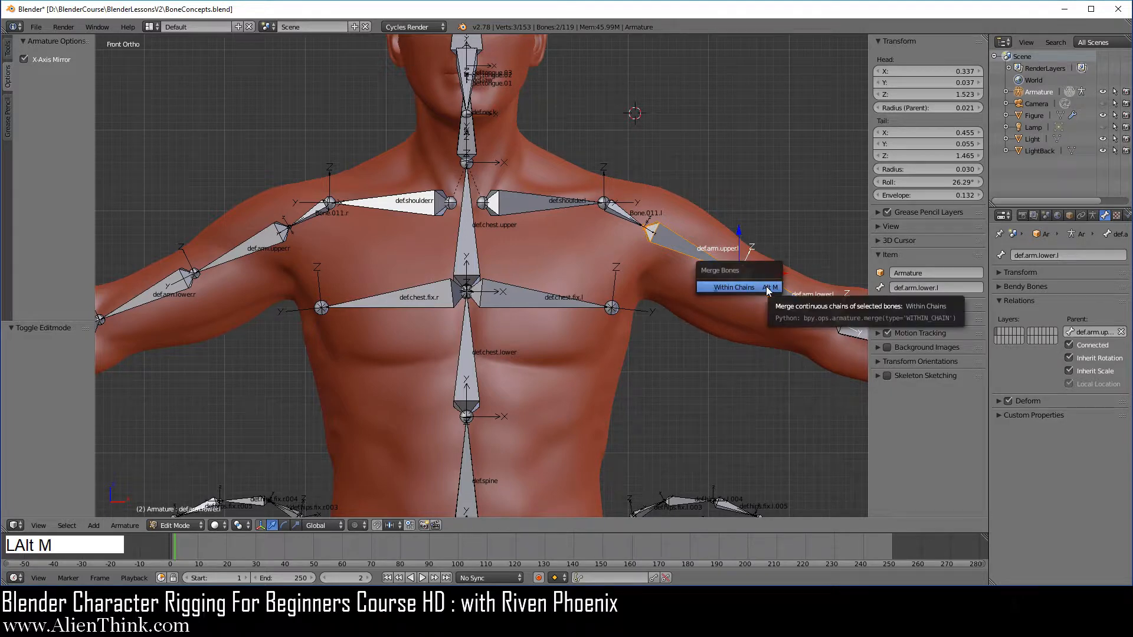
left_click(766, 286)
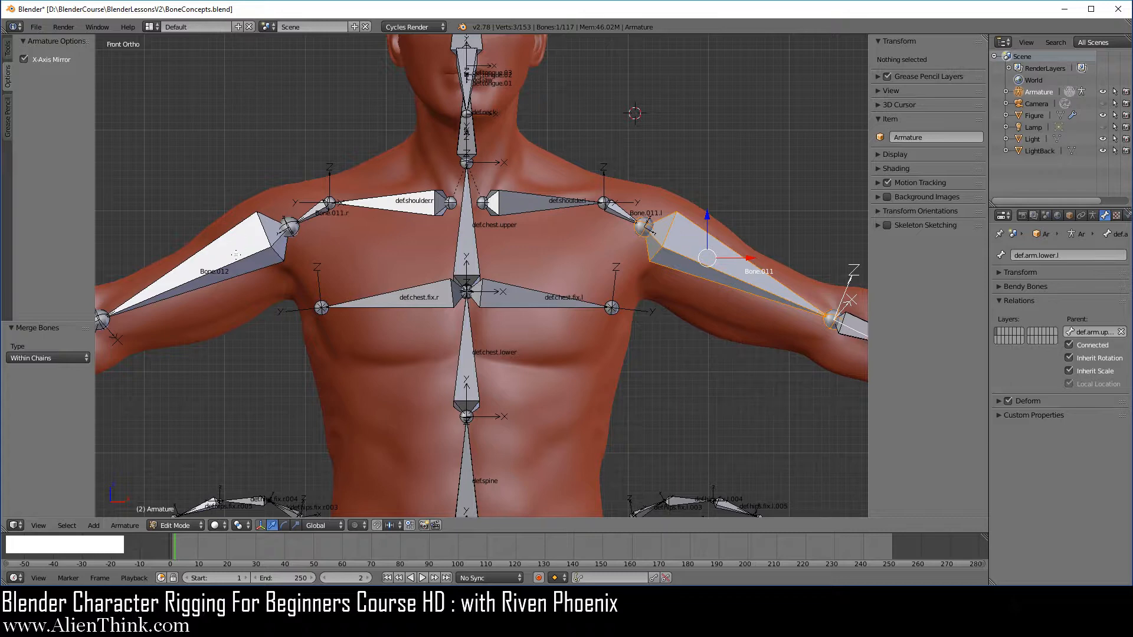
Undo the arm bone merge and turn off the Connected option for def.arm.upper.l.
key("ctrl+z")
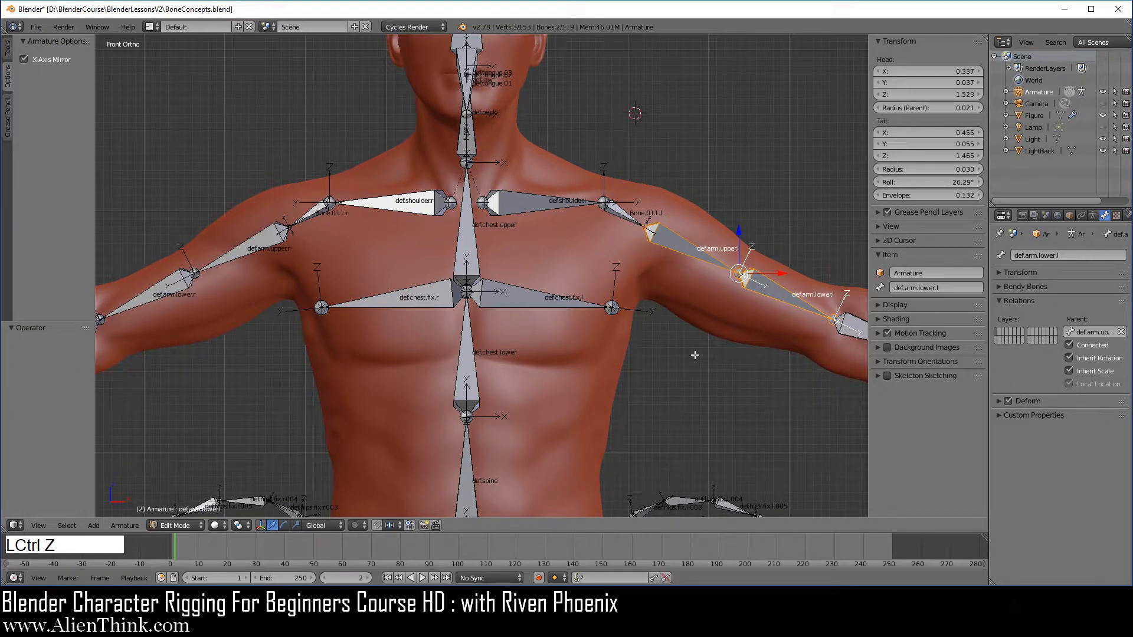
right_click(691, 251)
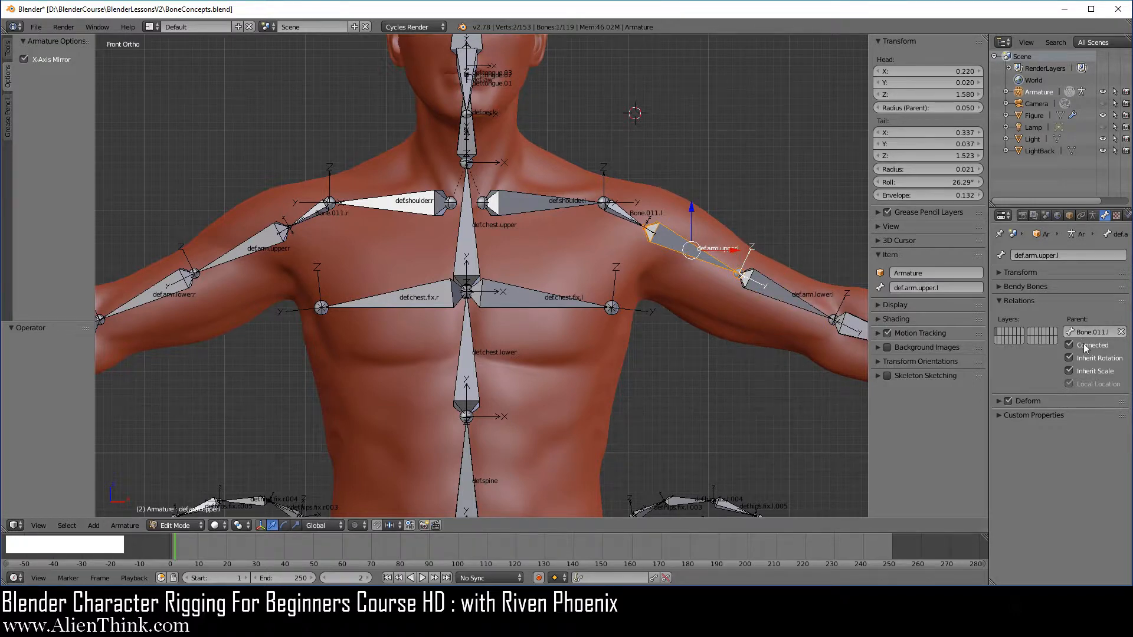
left_click(1069, 345)
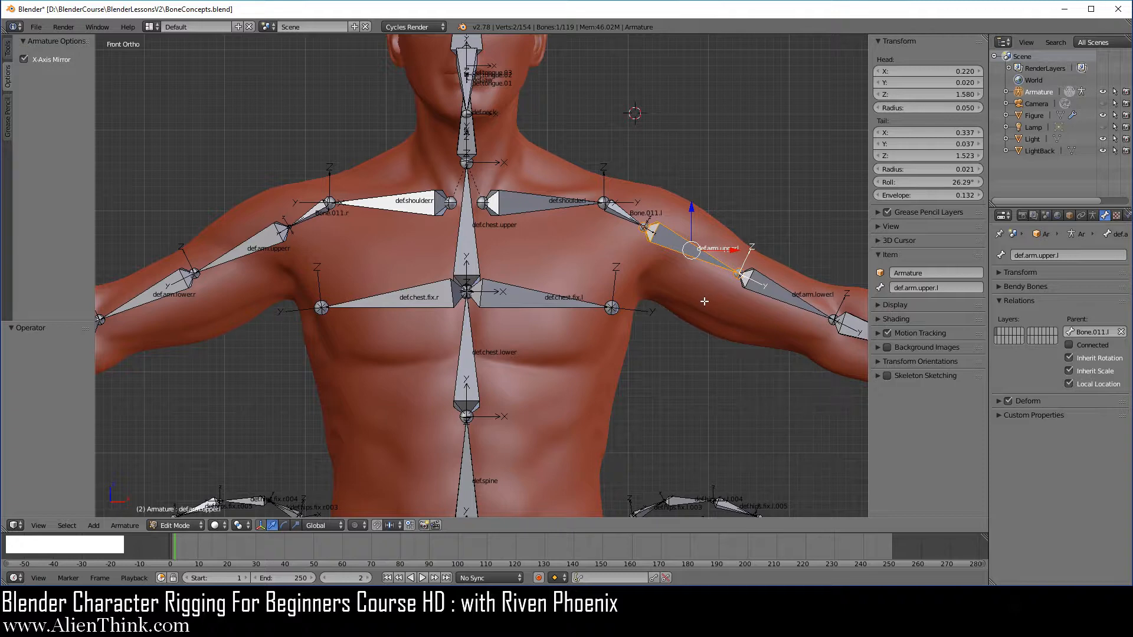
Try merging the disconnected def.arm.upper.l with def.arm.lower.l using Within Chains, and undo the merge.
right_click(769, 289, "shift")
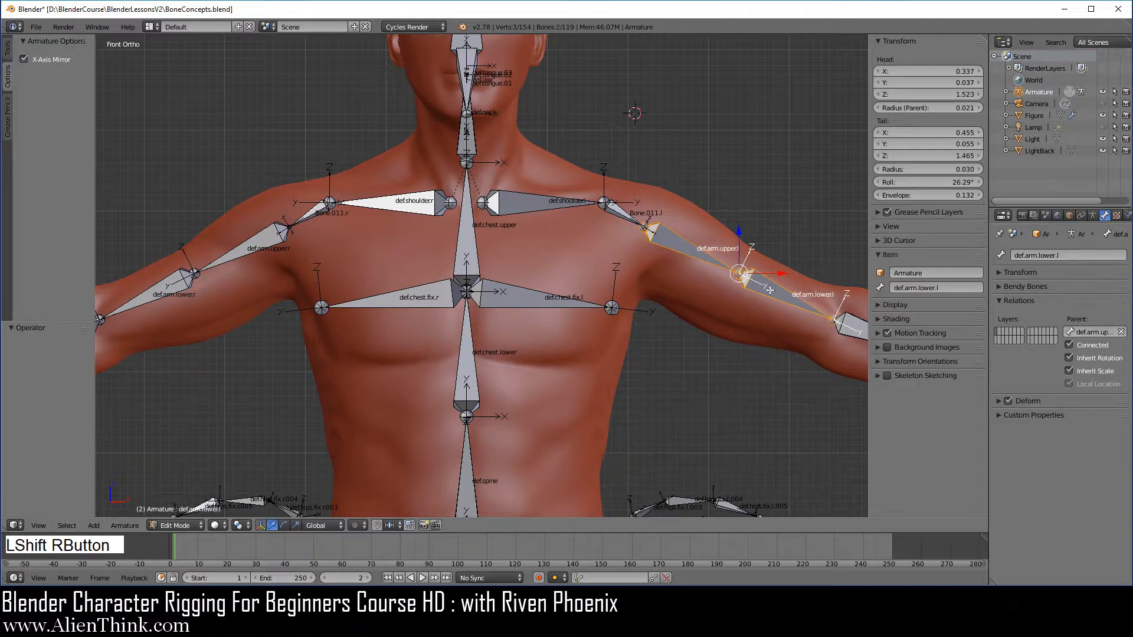
key("alt+m")
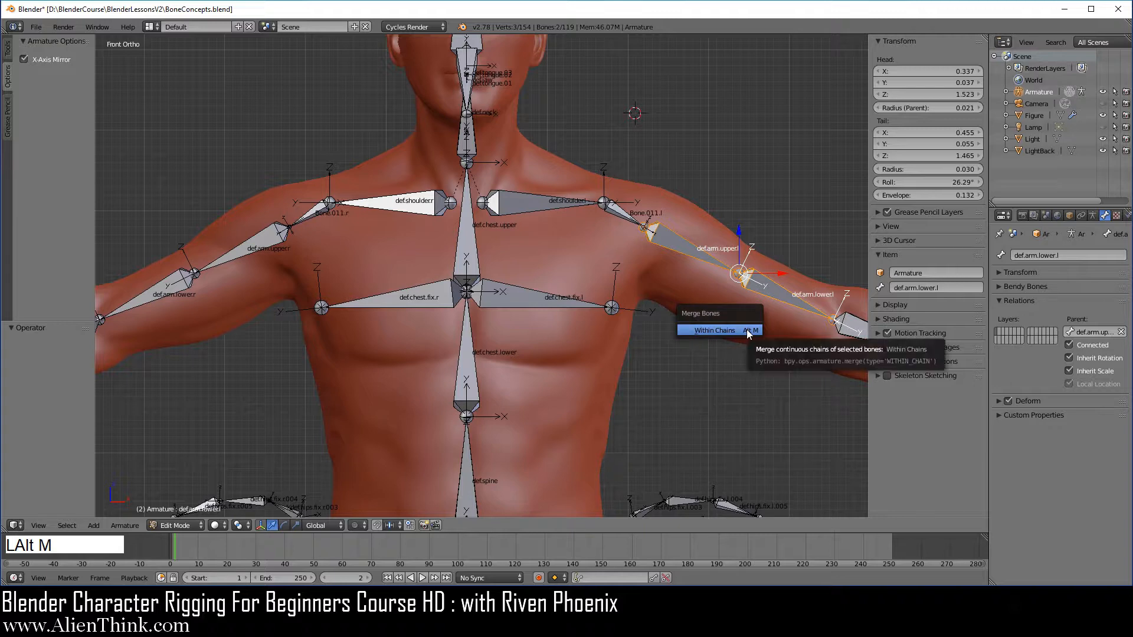
left_click(746, 329)
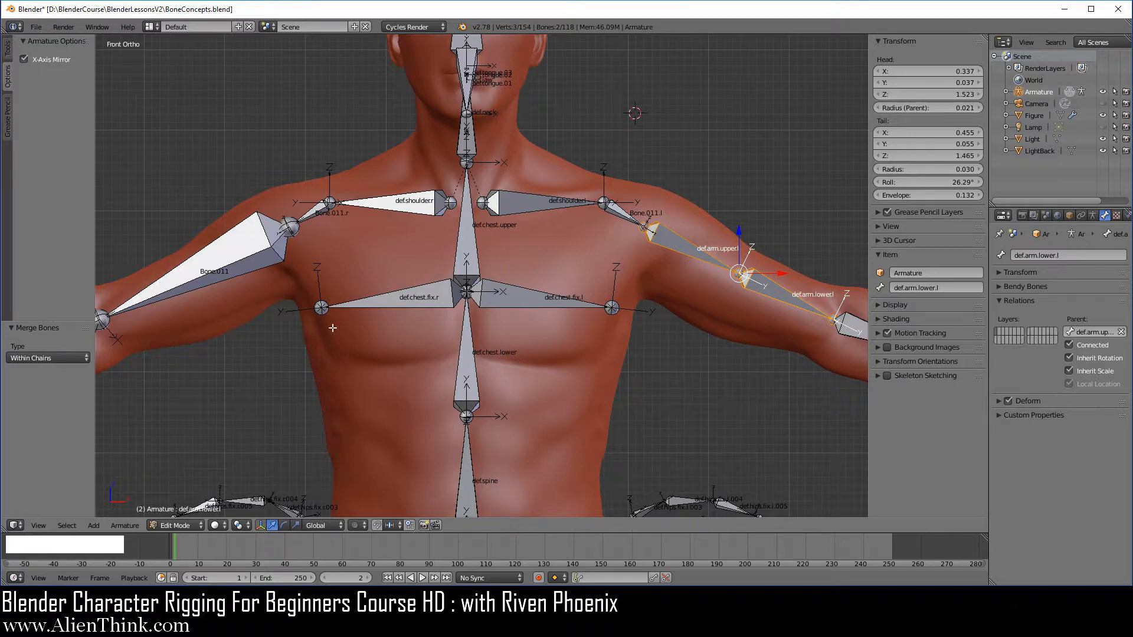
key("ctrl+z")
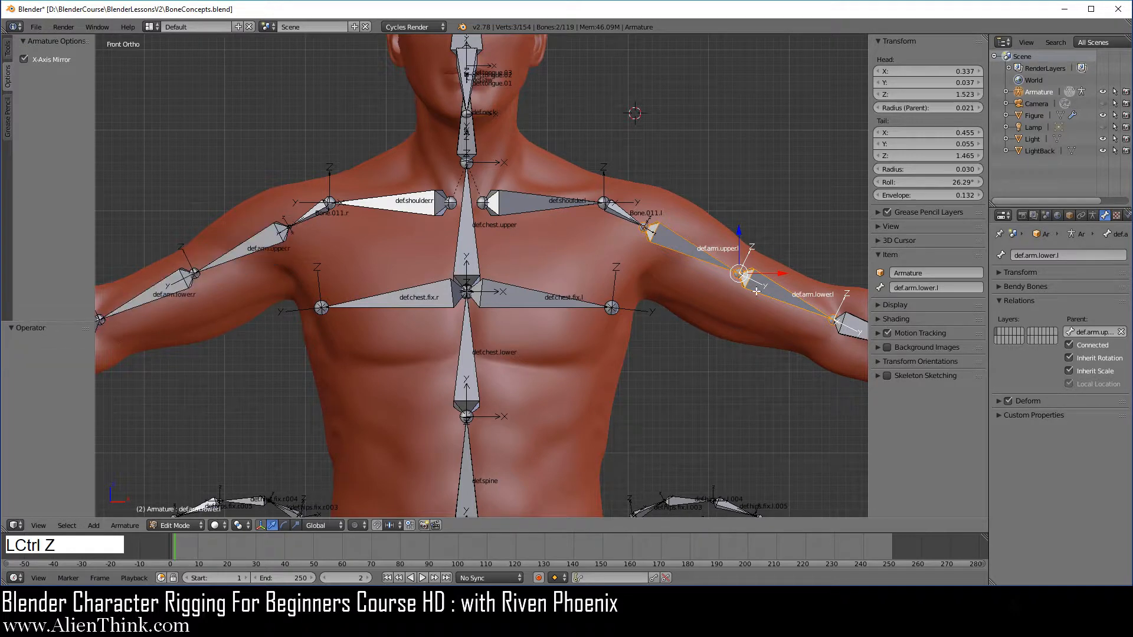
Compare the parent and Connected settings of def.arm.upper.l and def.arm.upper.r.
right_click(674, 236)
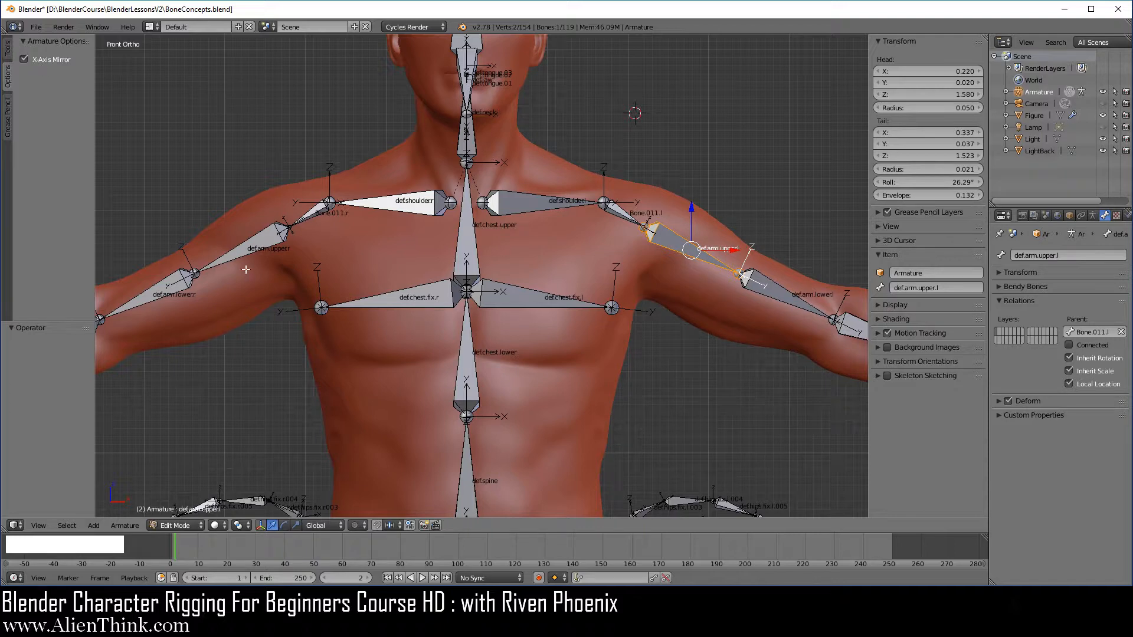
right_click(266, 235)
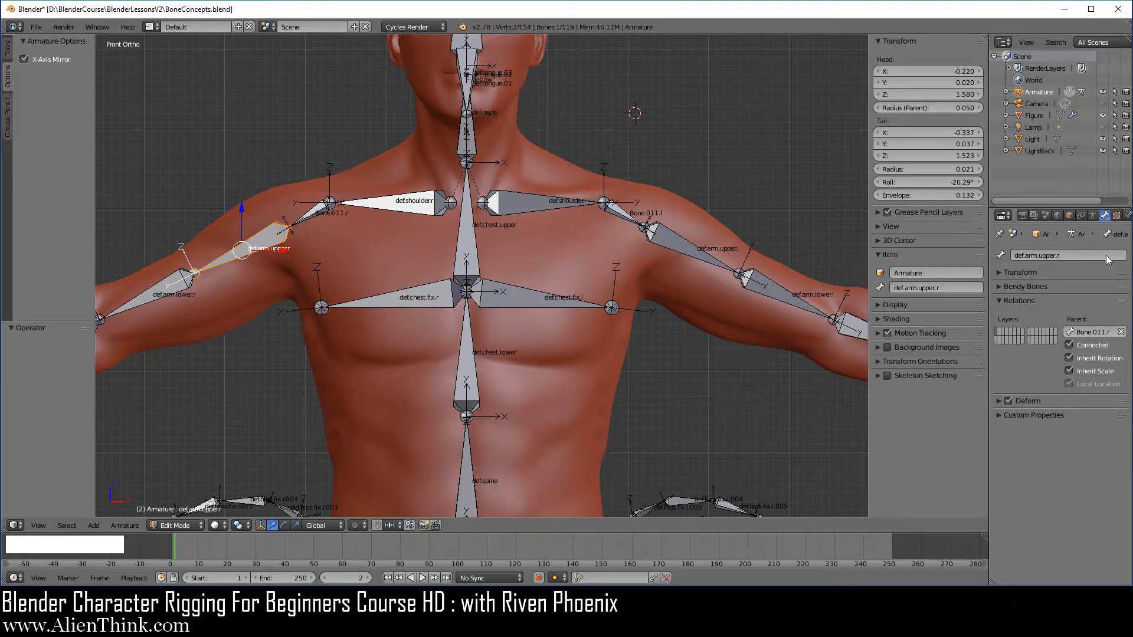
left_click(1106, 219)
right_click(695, 249)
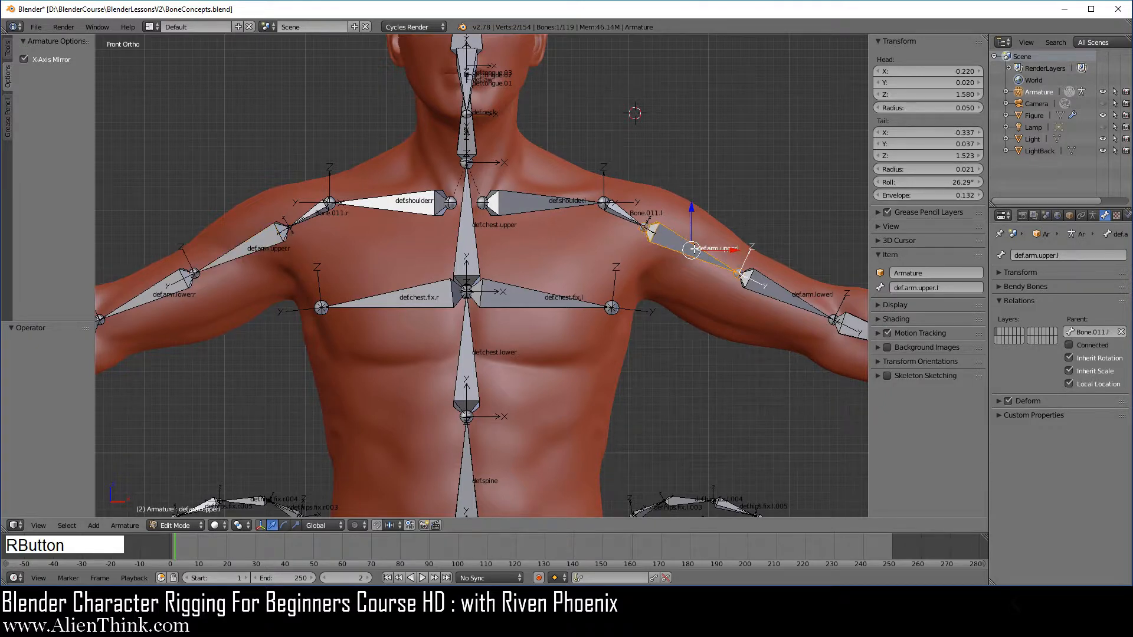
Delete Bone.011.l and turn on Connected for def.arm.upper.l so it joins def.shoulder.l.
right_click(622, 211)
scroll(733, 175, "up", 2)
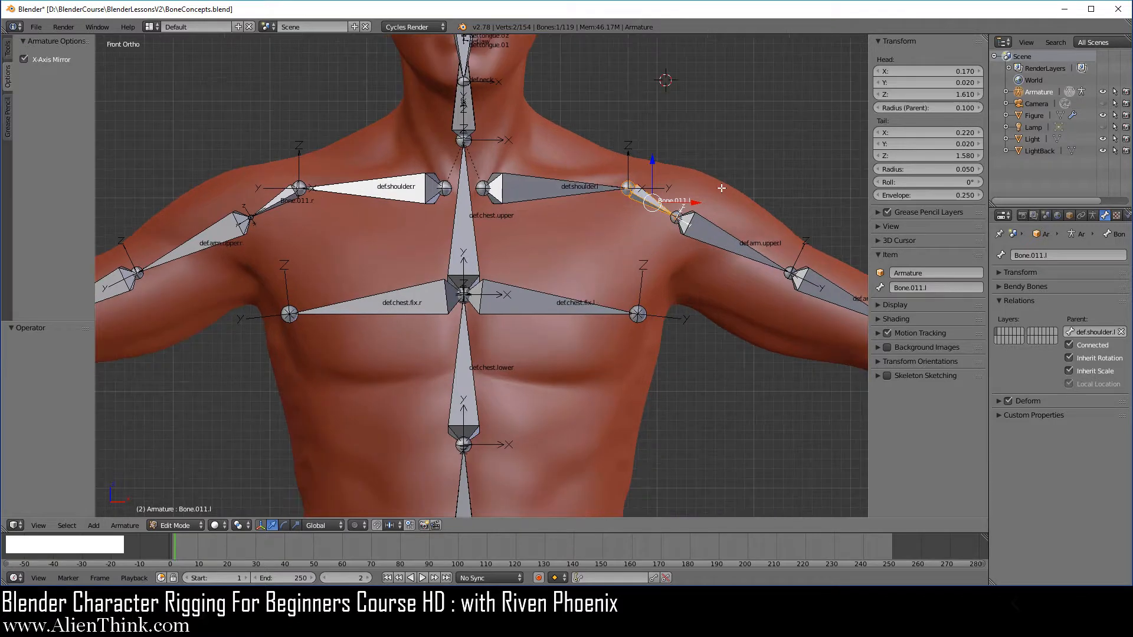
key("x")
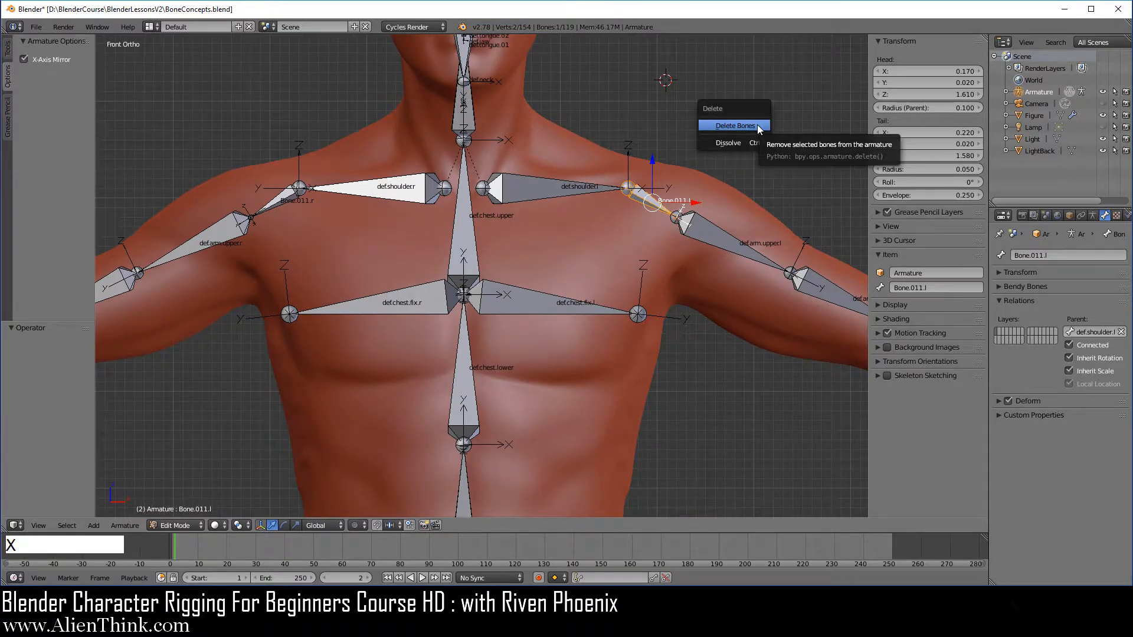
left_click(756, 126)
right_click(715, 234)
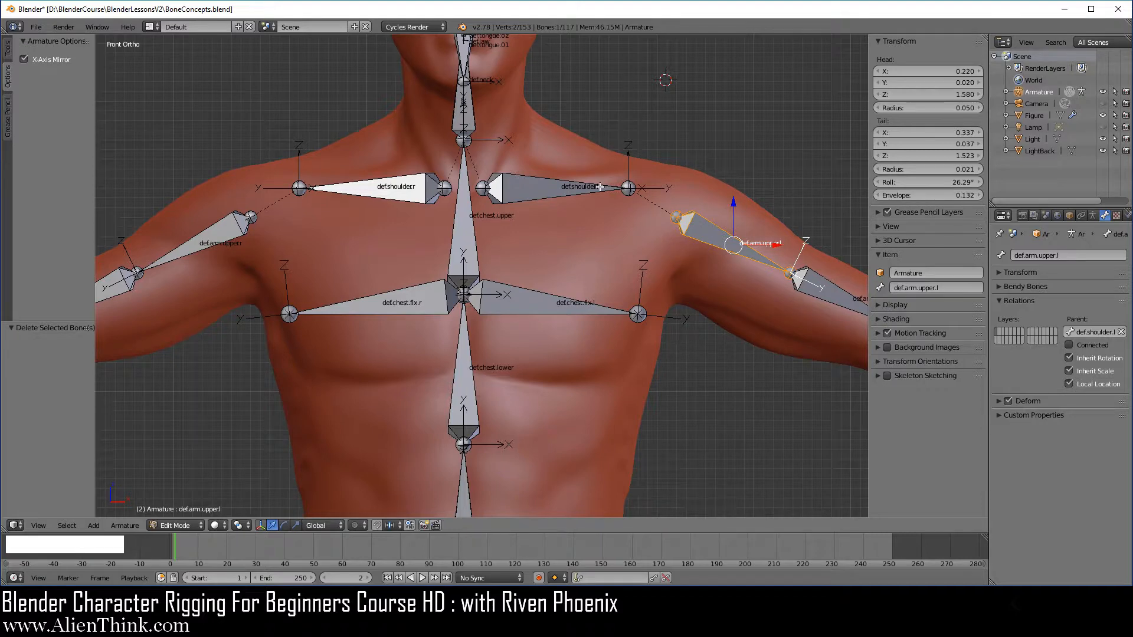
left_click(1069, 345)
Try merging def.arm.lower.l and the shoulder-connected def.arm.upper.l Within Chains, and undo both the merge and the connection.
right_click(831, 285)
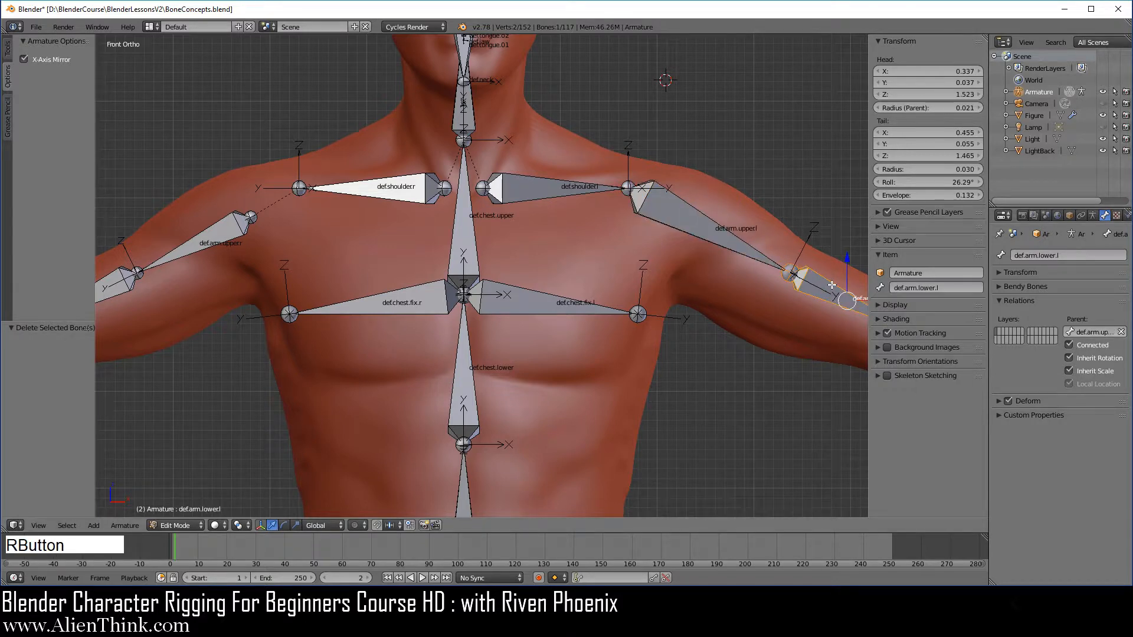
right_click(697, 214, "shift")
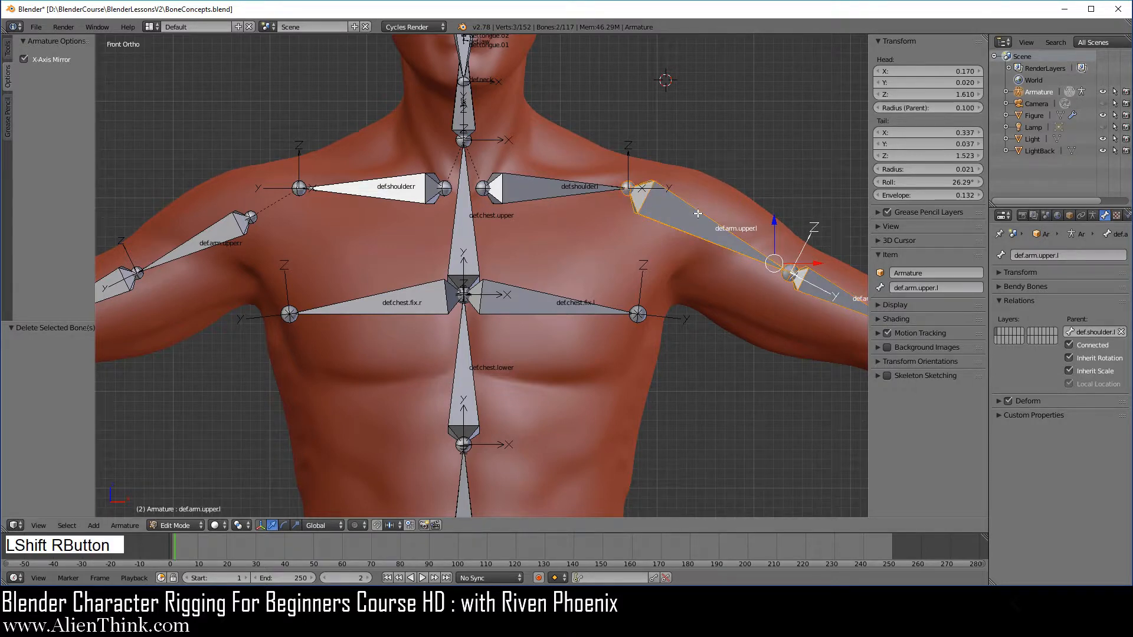
key("alt")
key("alt+m")
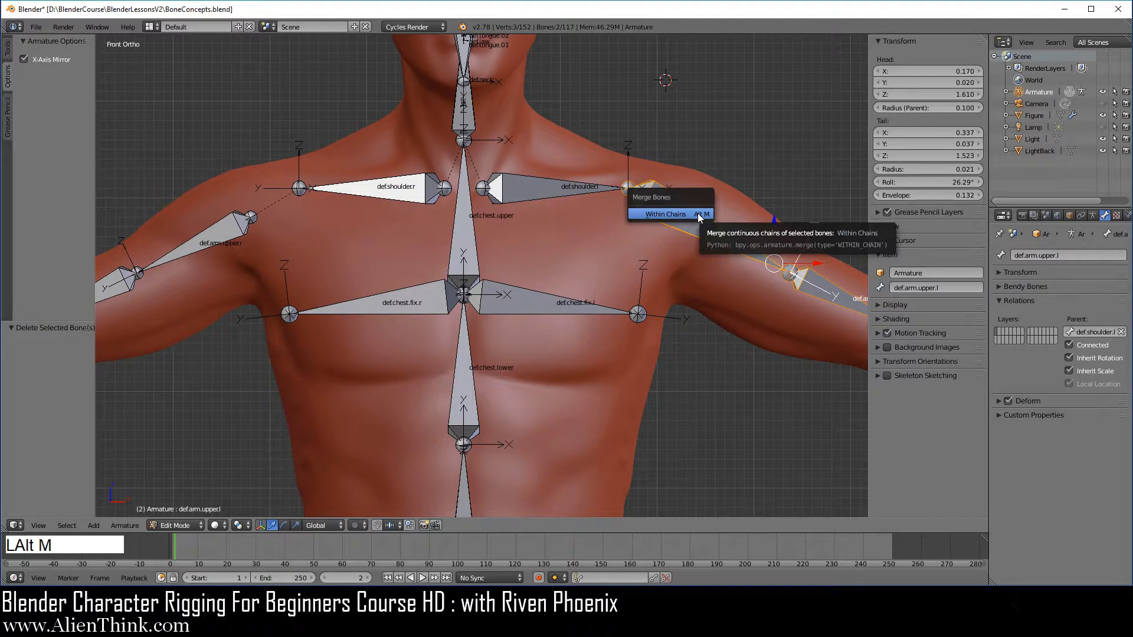
left_click(698, 214)
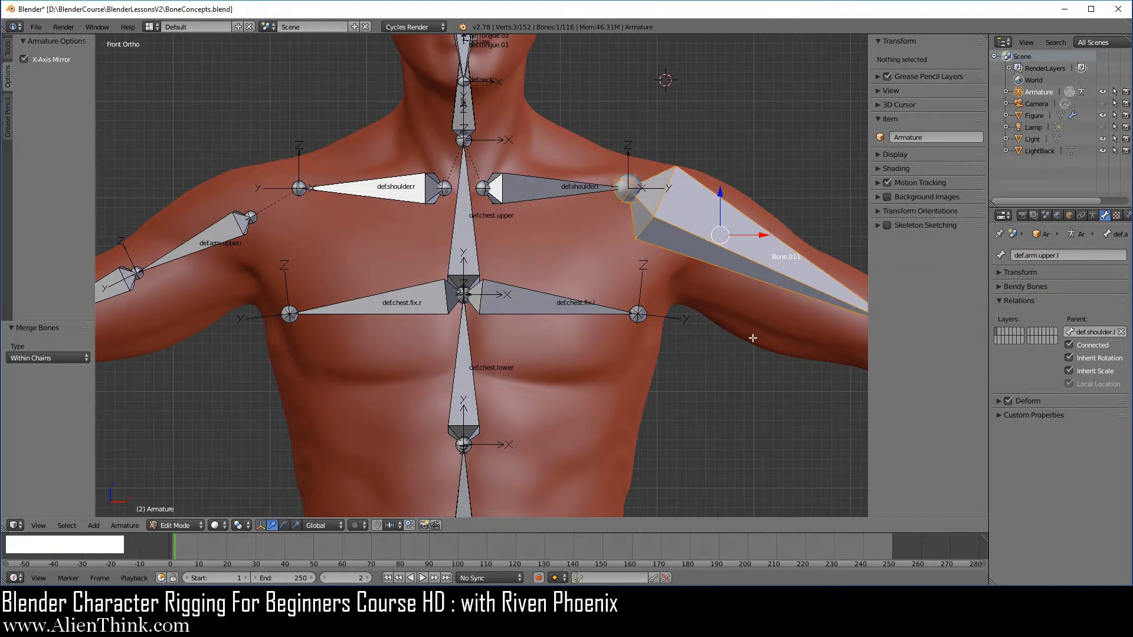
key("ctrl+z")
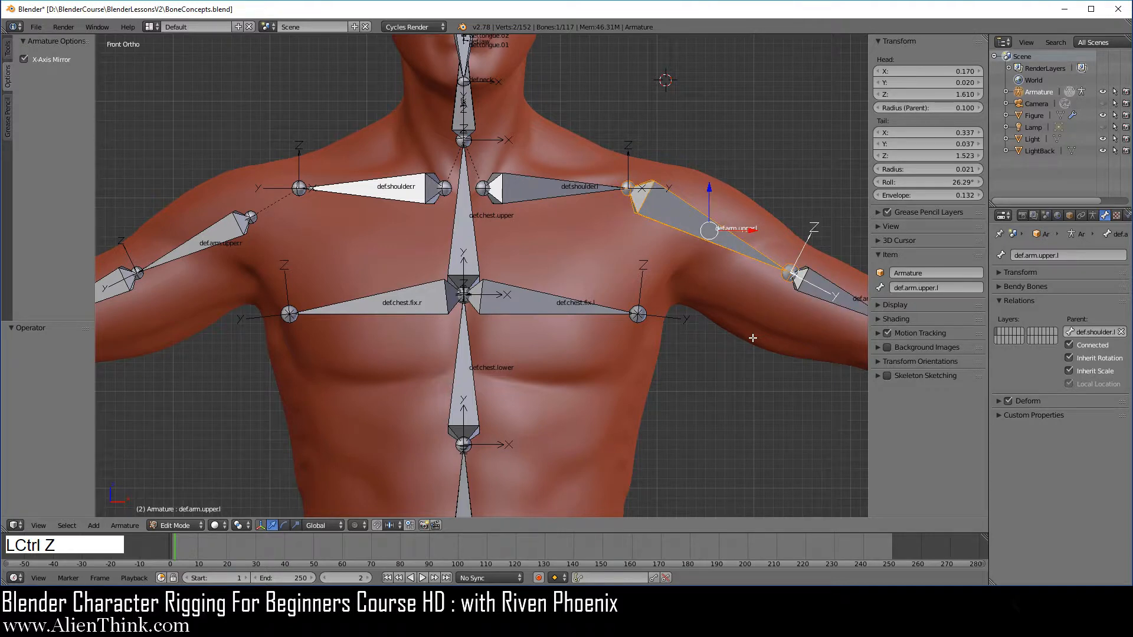
key("ctrl+z")
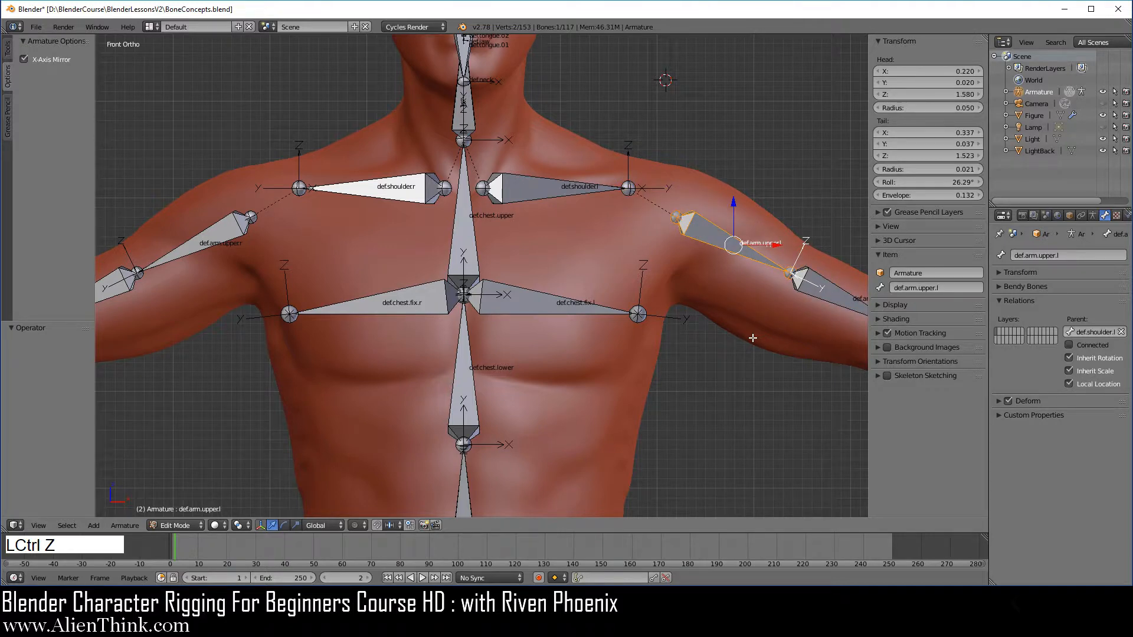
Reopen the recent file BoneConcepts.blend to discard the deleted shoulder link bones.
left_click(36, 28)
mouse_move(100, 65)
left_click(190, 65)
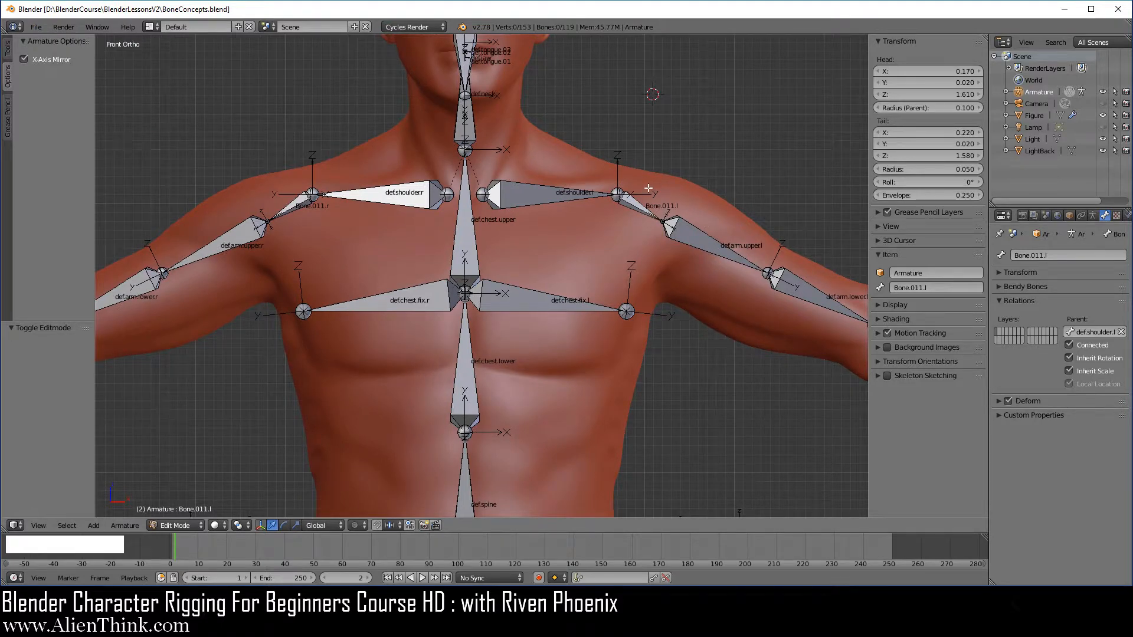
Delete Bone.011.l and clear the def.shoulder.l parent from def.arm.upper.l.
right_click(635, 206)
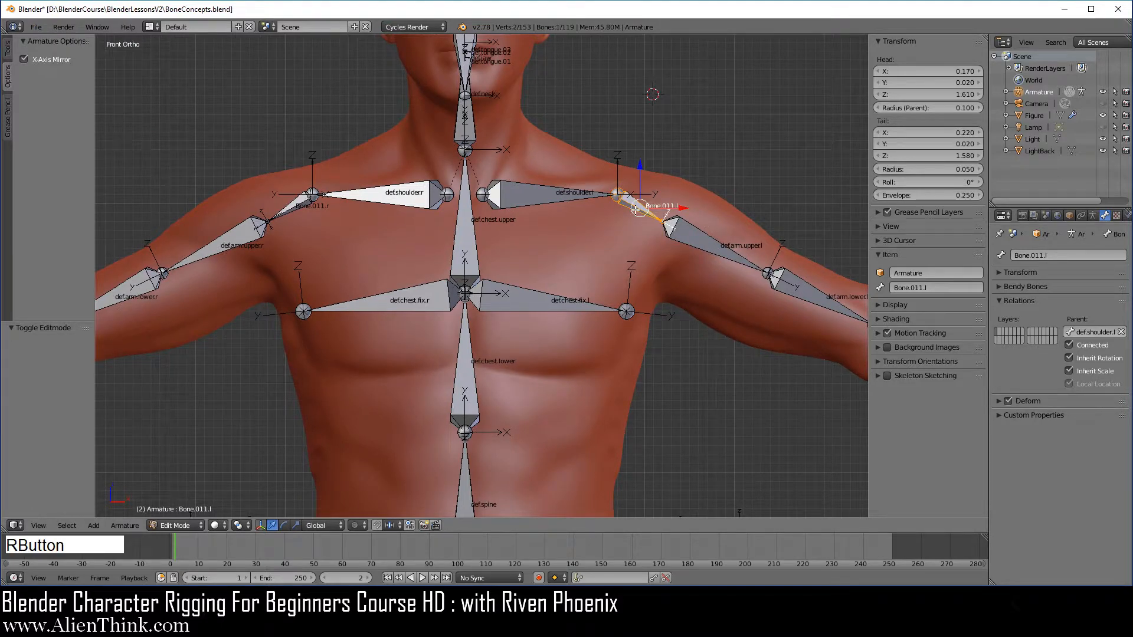
key("x")
left_click(685, 310)
right_click(701, 235)
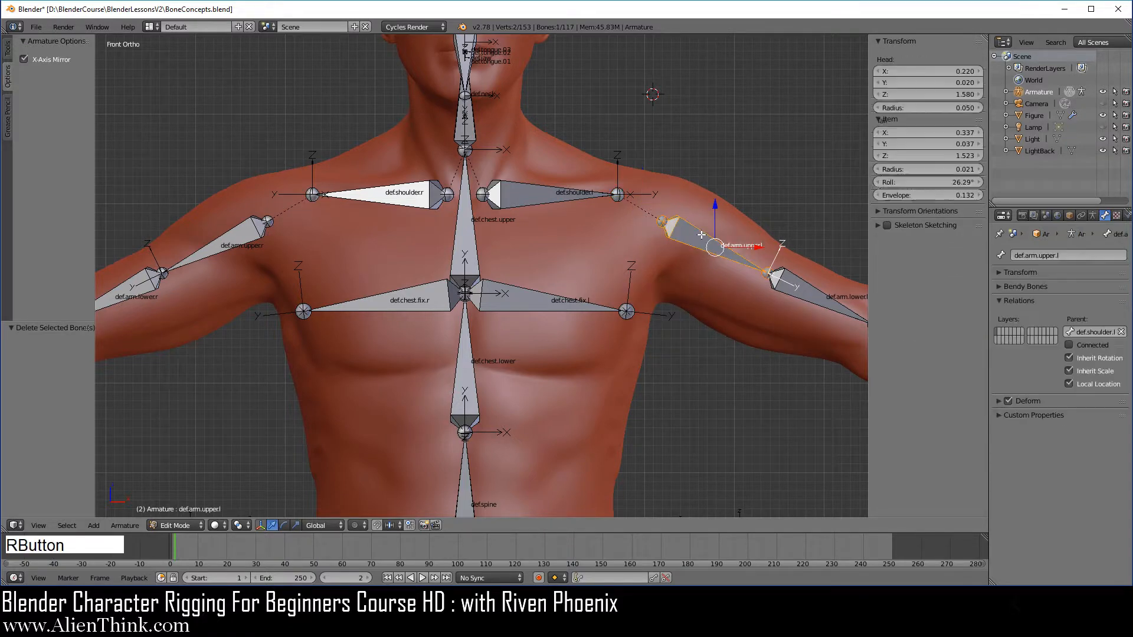
left_click(1122, 332)
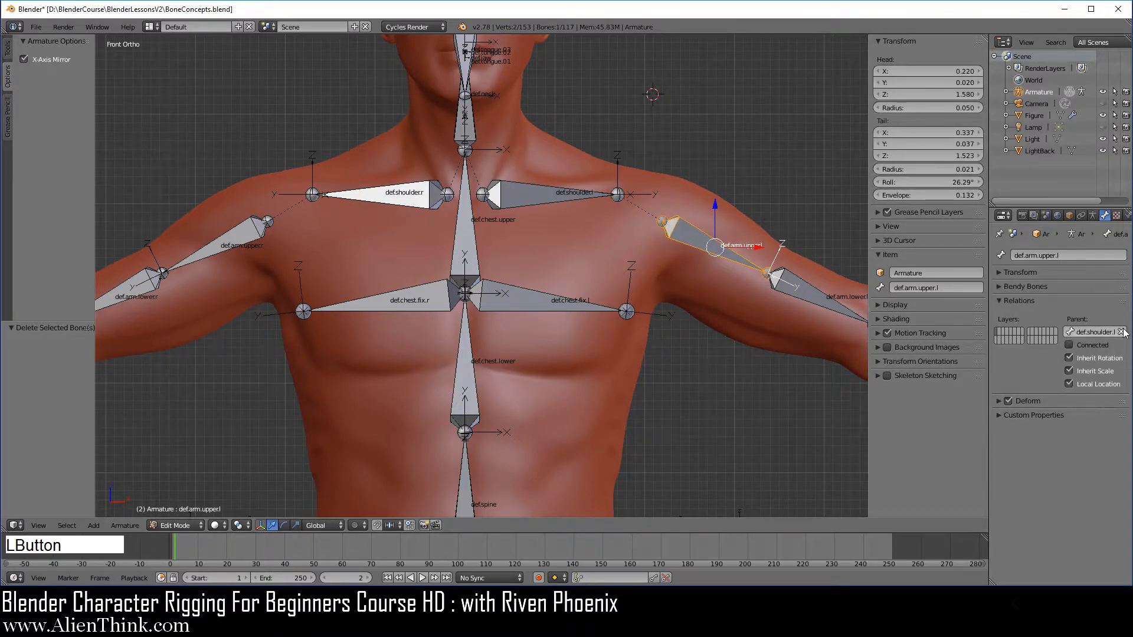
Try merging the unparented def.arm.upper.l with def.arm.lower.l using Within Chains, and undo the merge.
right_click(708, 253)
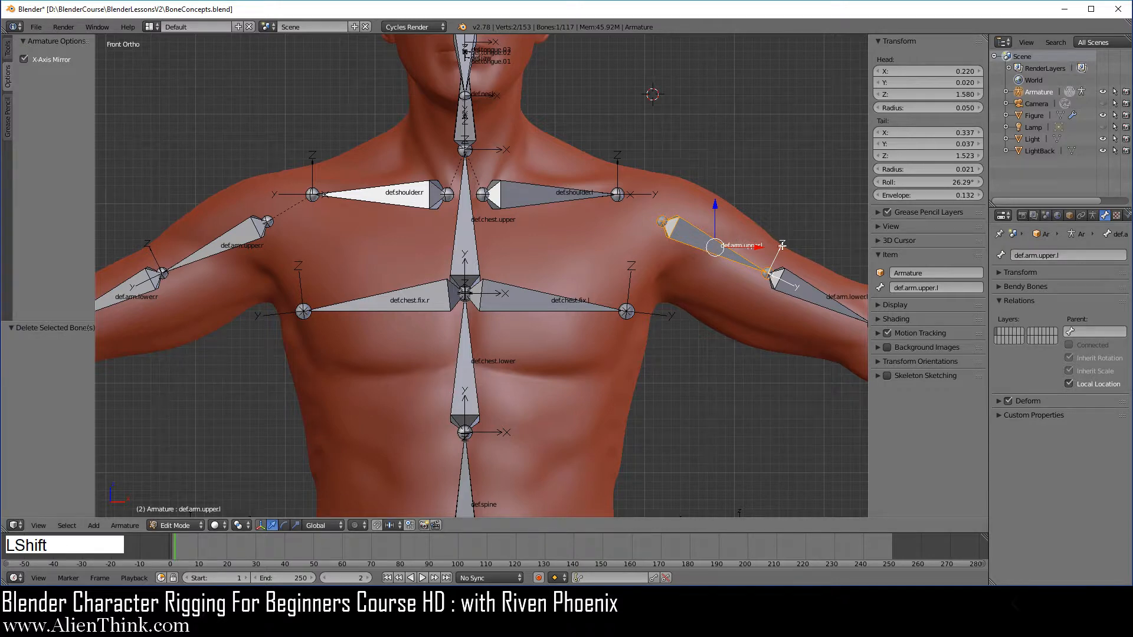
right_click(802, 277, "shift")
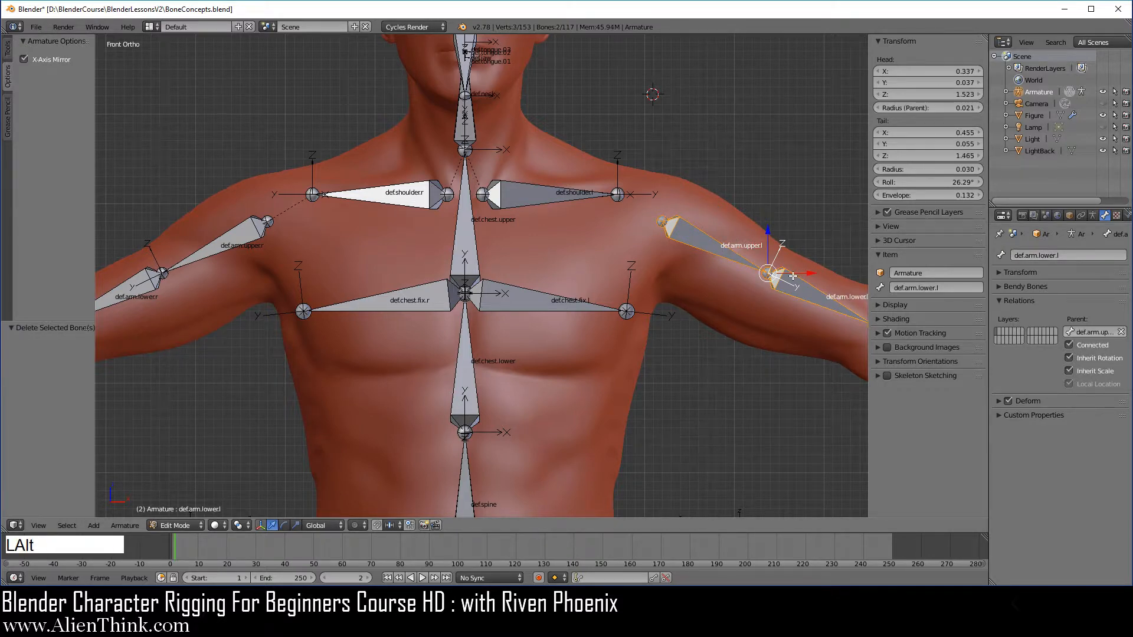
key("alt+m")
left_click(794, 278)
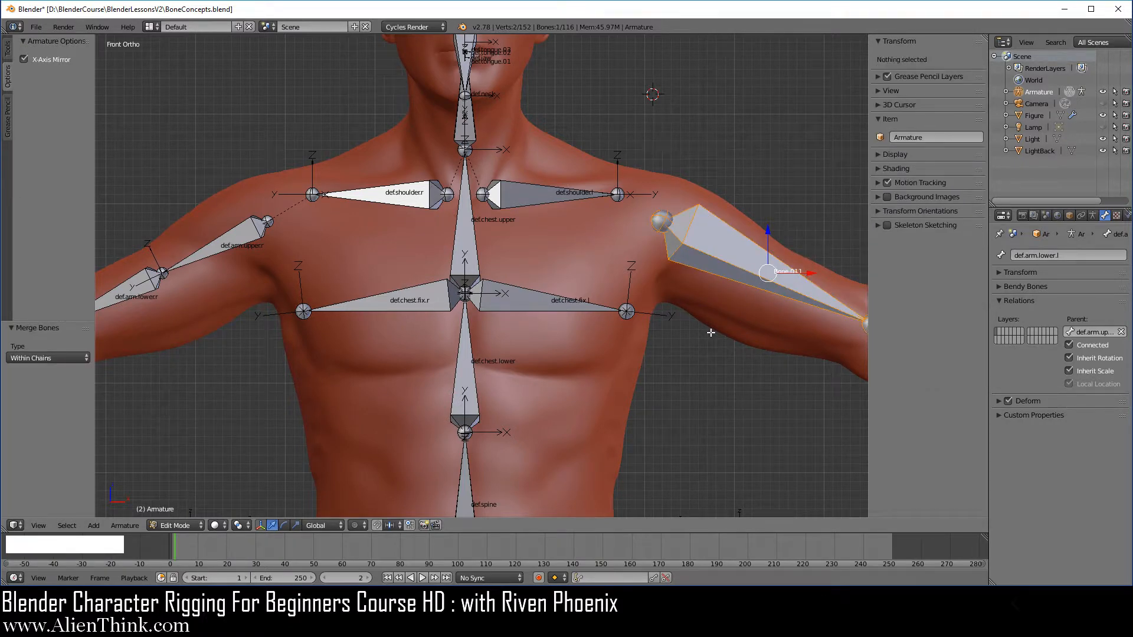
key("ctrl")
key("ctrl+z")
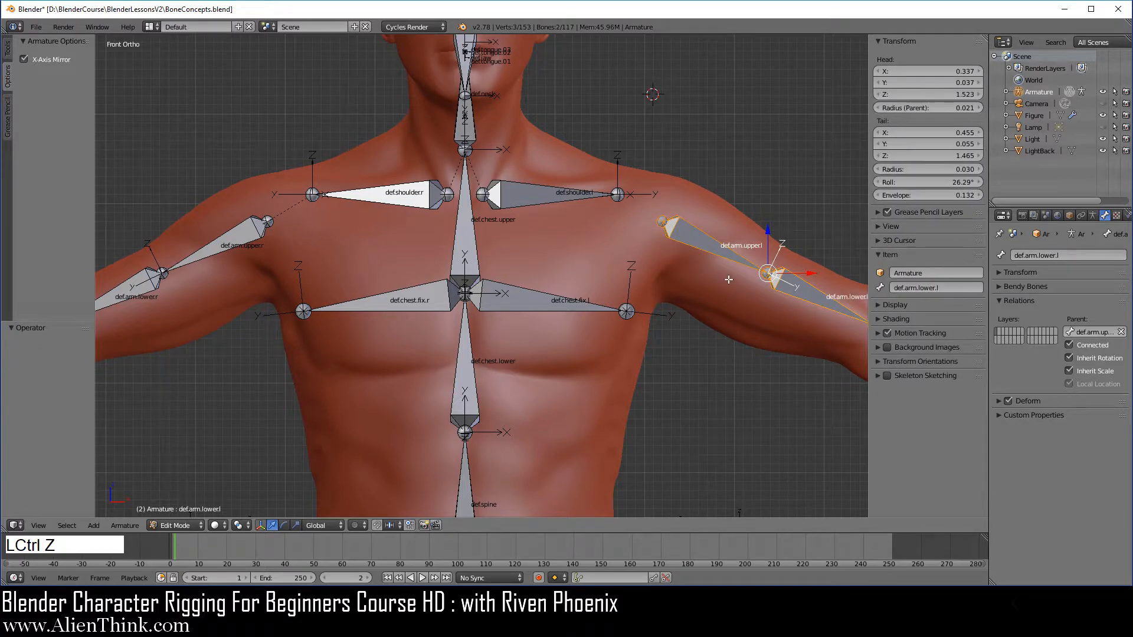
Reload the saved BoneConcepts.blend from the recent files, discarding the changes to def.arm.upper.l and its parent.
right_click(703, 239)
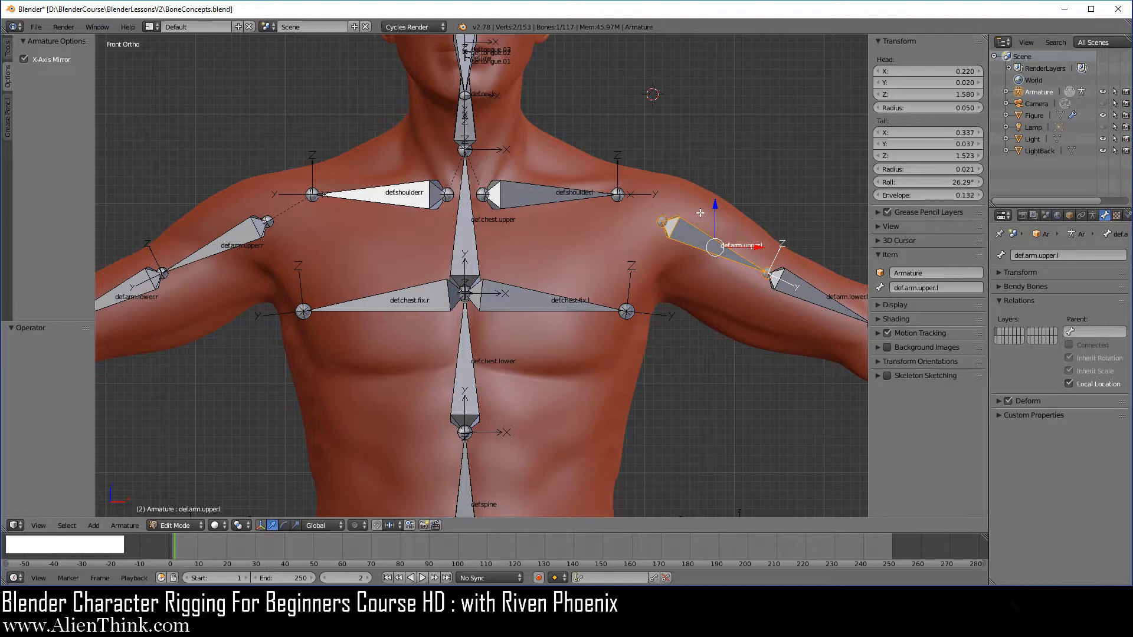
right_click(695, 234)
left_click(36, 27)
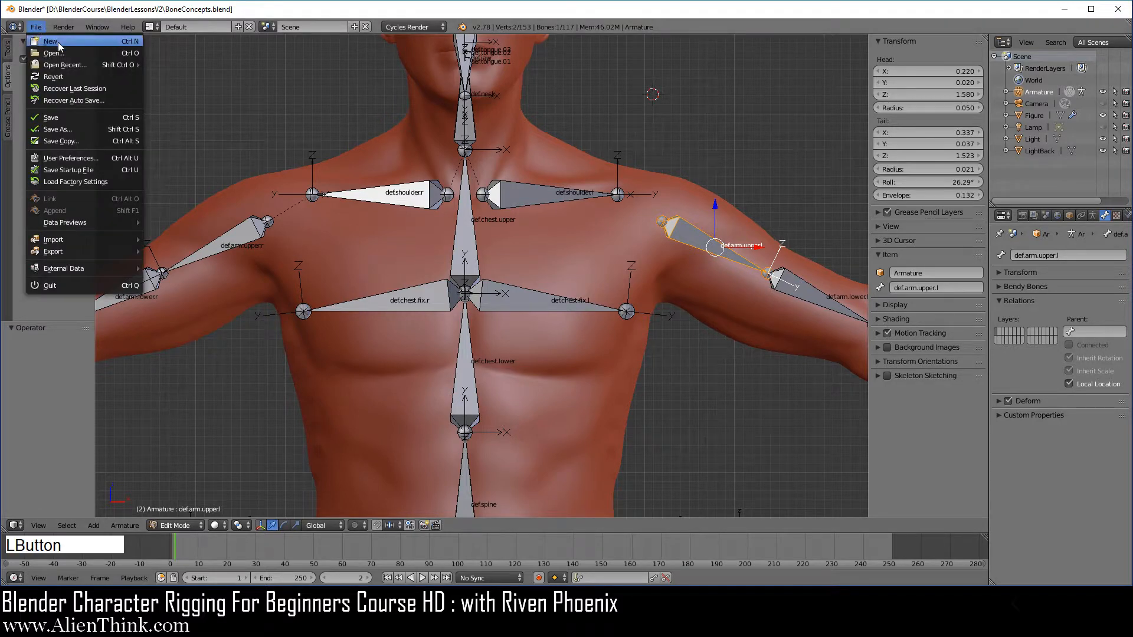
mouse_move(69, 62)
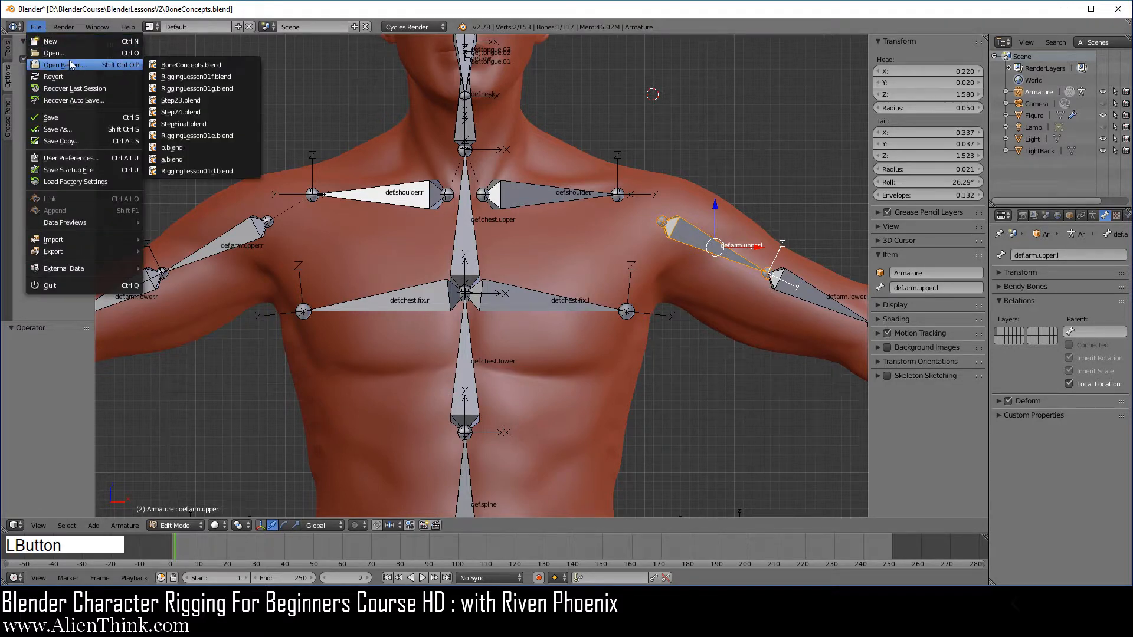
left_click(192, 69)
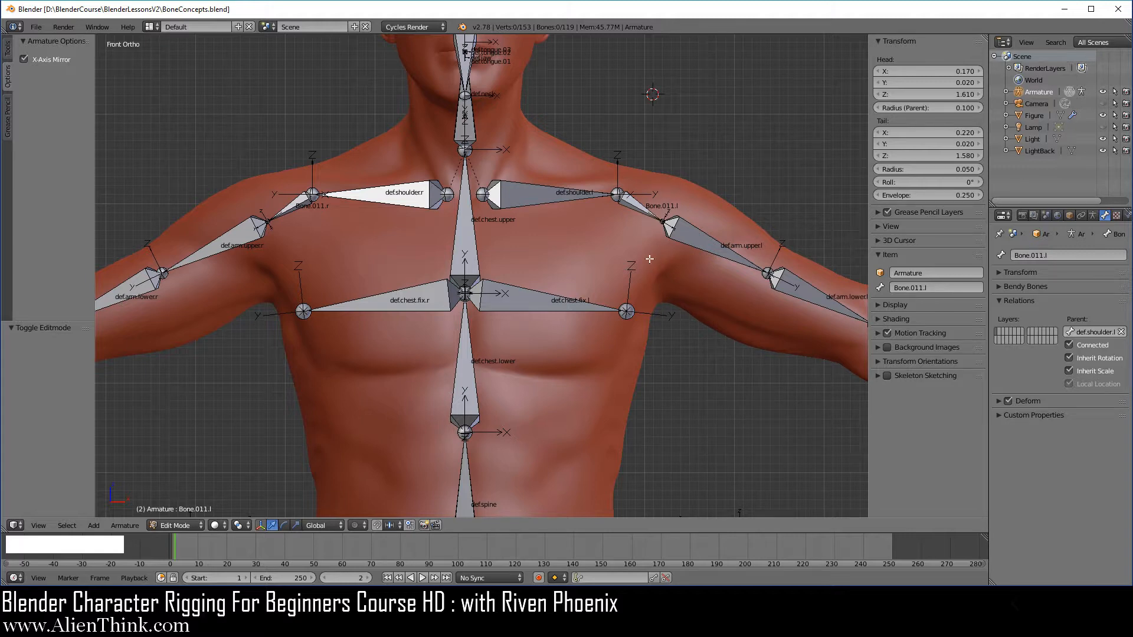
Remove def.arm.upper.l's parent relationship to Bone.011.l with the Clear Parent option.
right_click(688, 235)
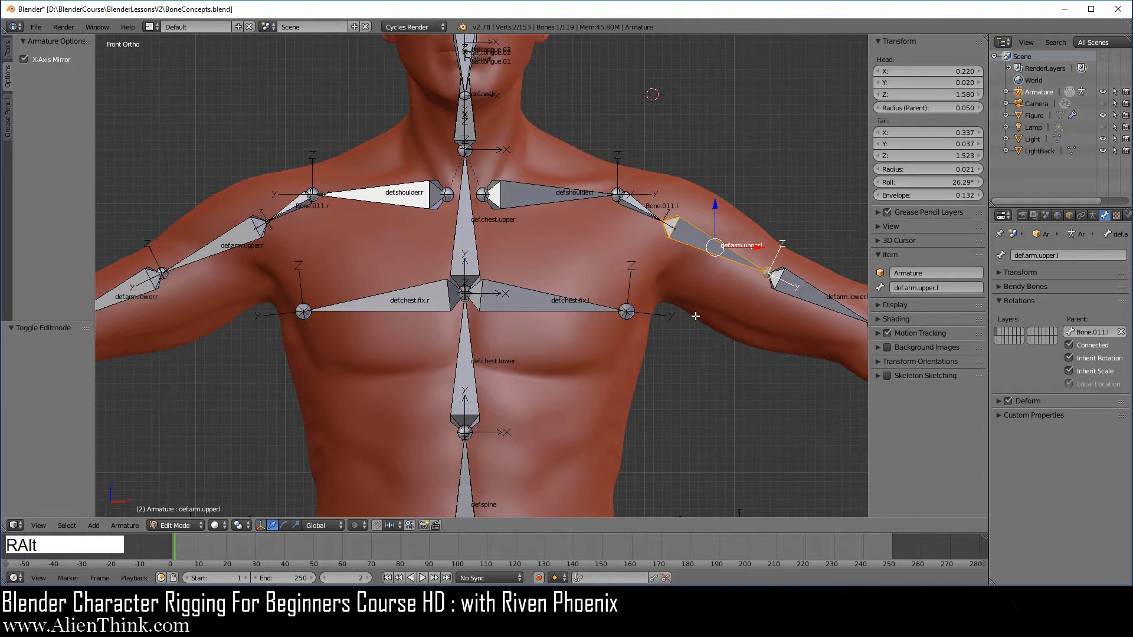
key("alt+p")
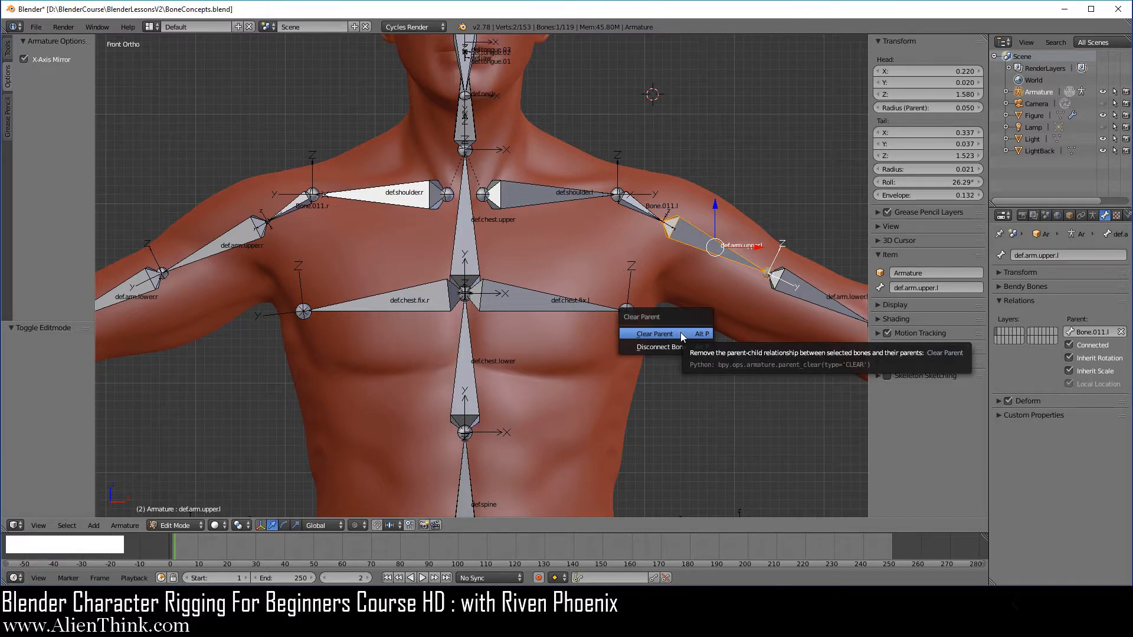
left_click(681, 332)
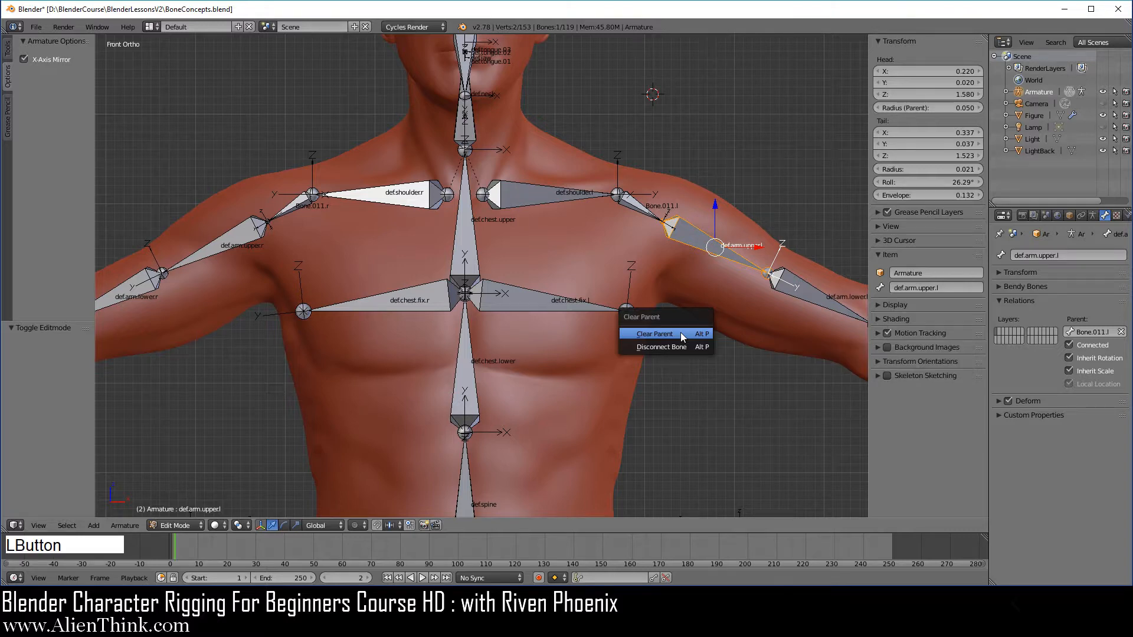
right_click(691, 232)
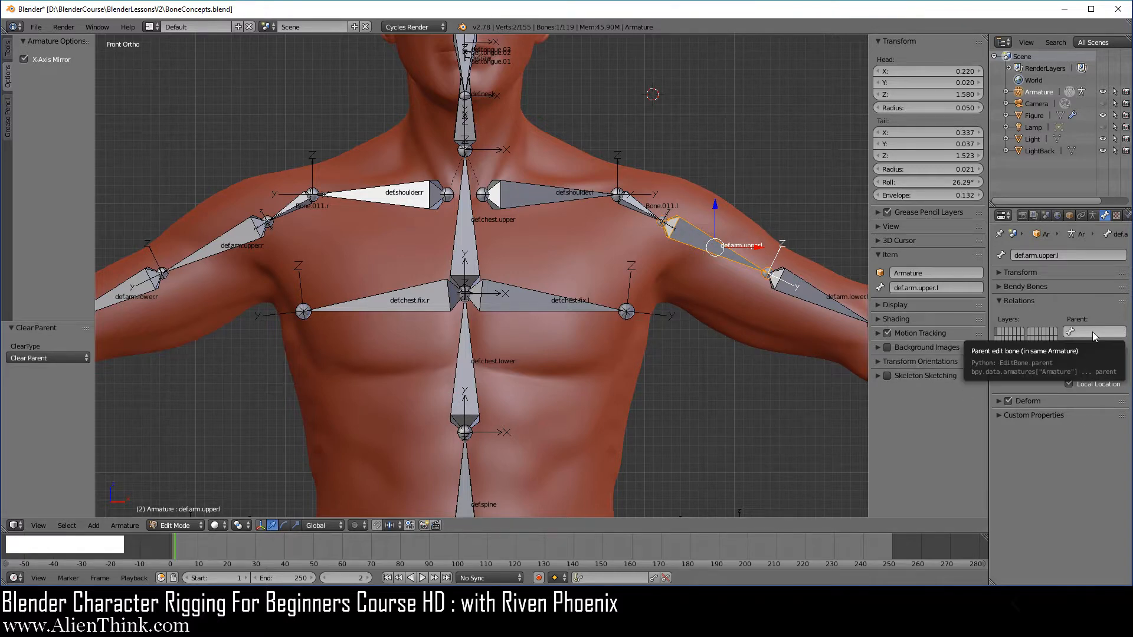
Try moving the unparented def.arm.upper.l, cancel the move, and parent the bone to Bone.011.l with the Connected option.
key("g")
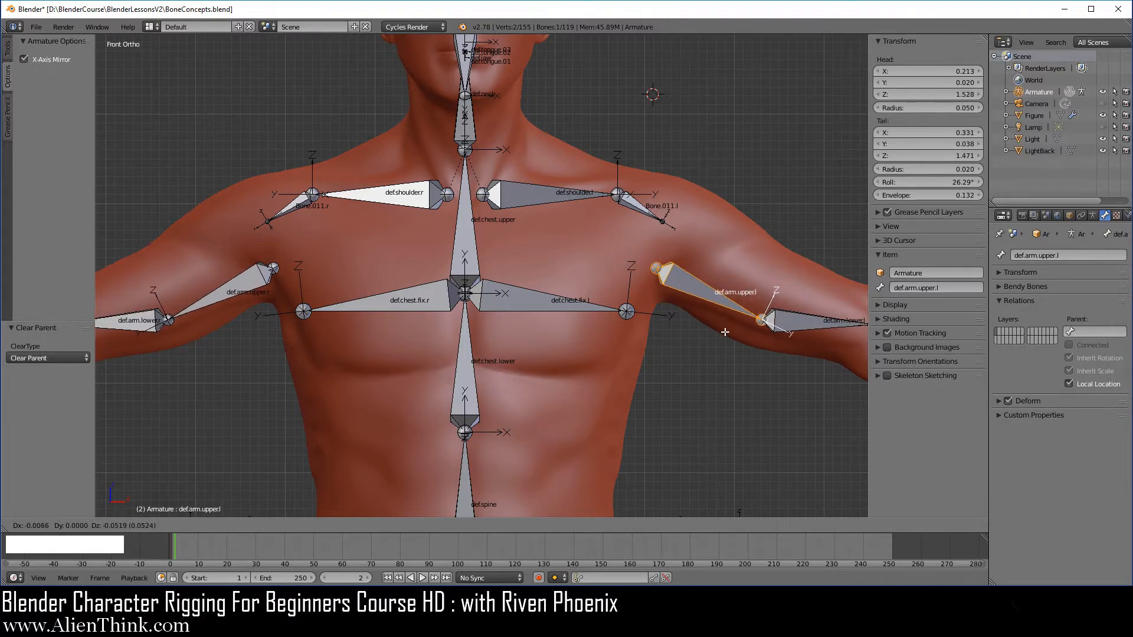
right_click(725, 333)
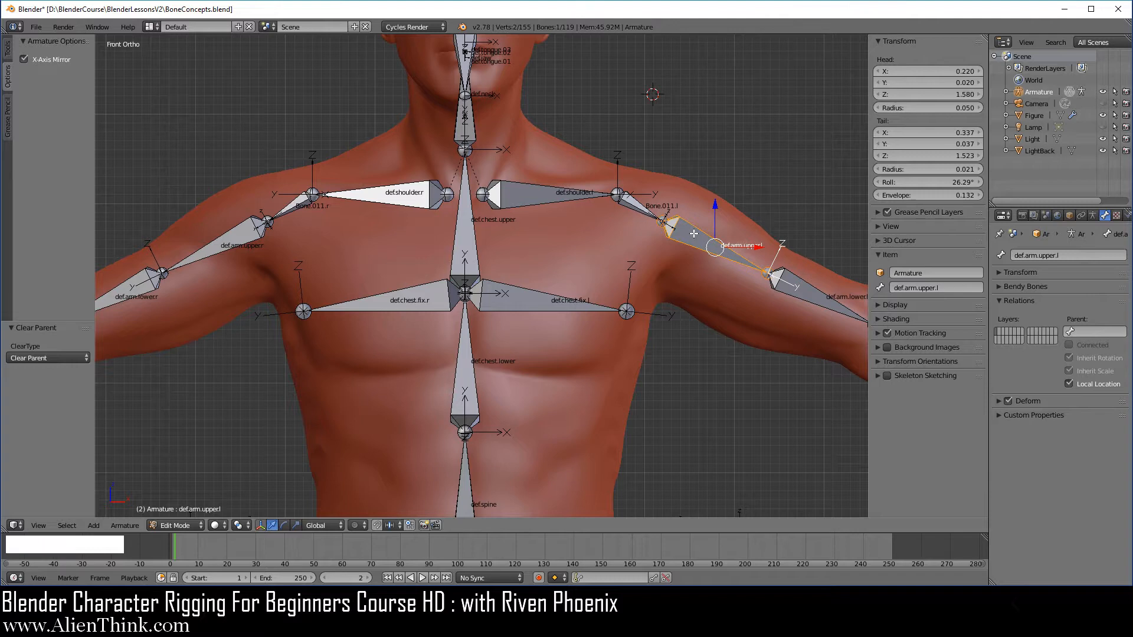
key("shift")
right_click(638, 207, "shift")
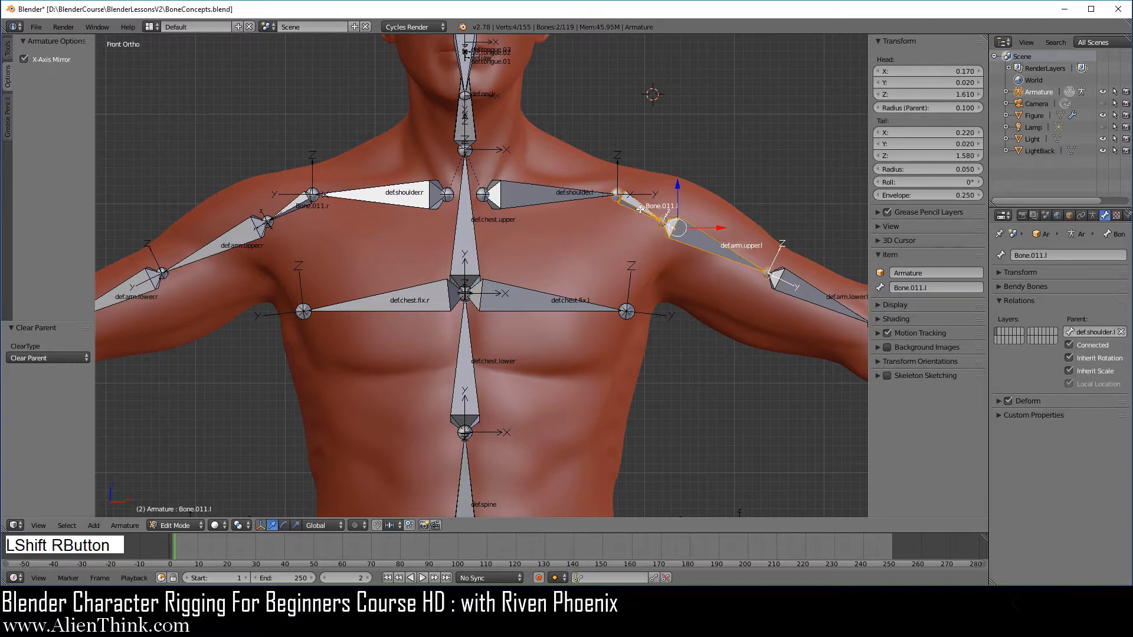
key("ctrl+p")
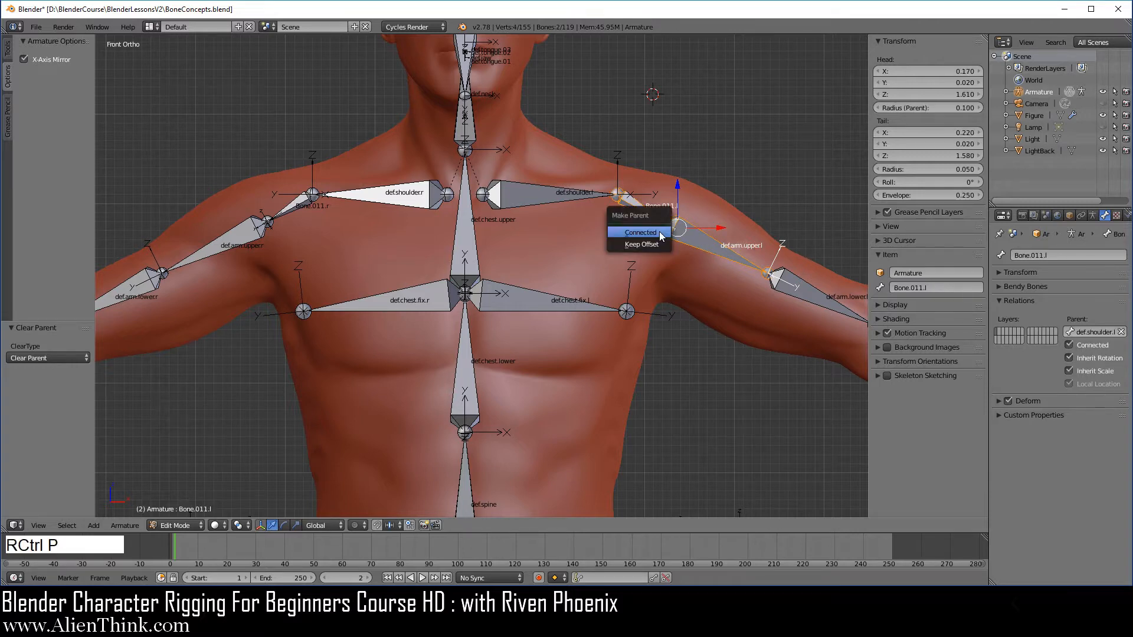
left_click(659, 232)
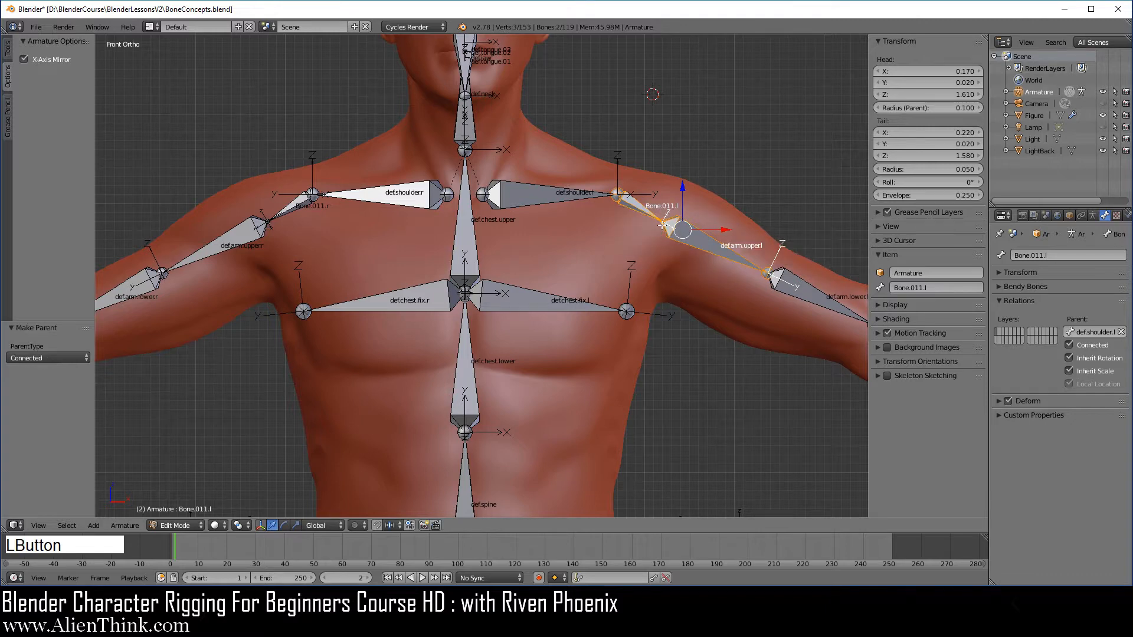
Split def.arm.upper.l from its bone chain, then test-move it twice, cancelling each move.
right_click(708, 248)
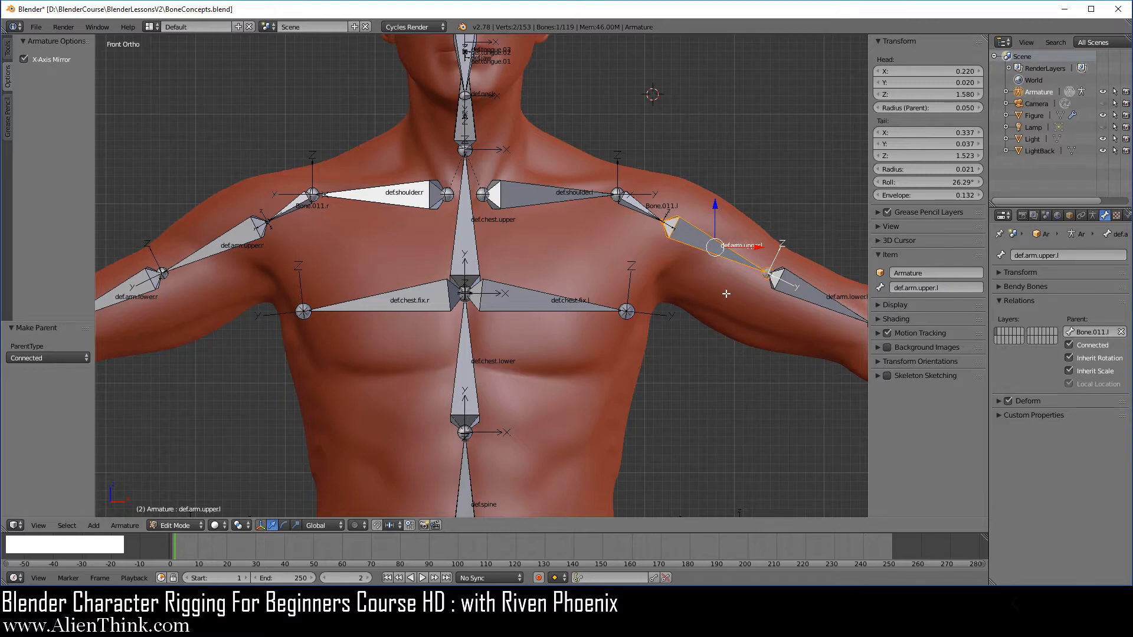
key("y")
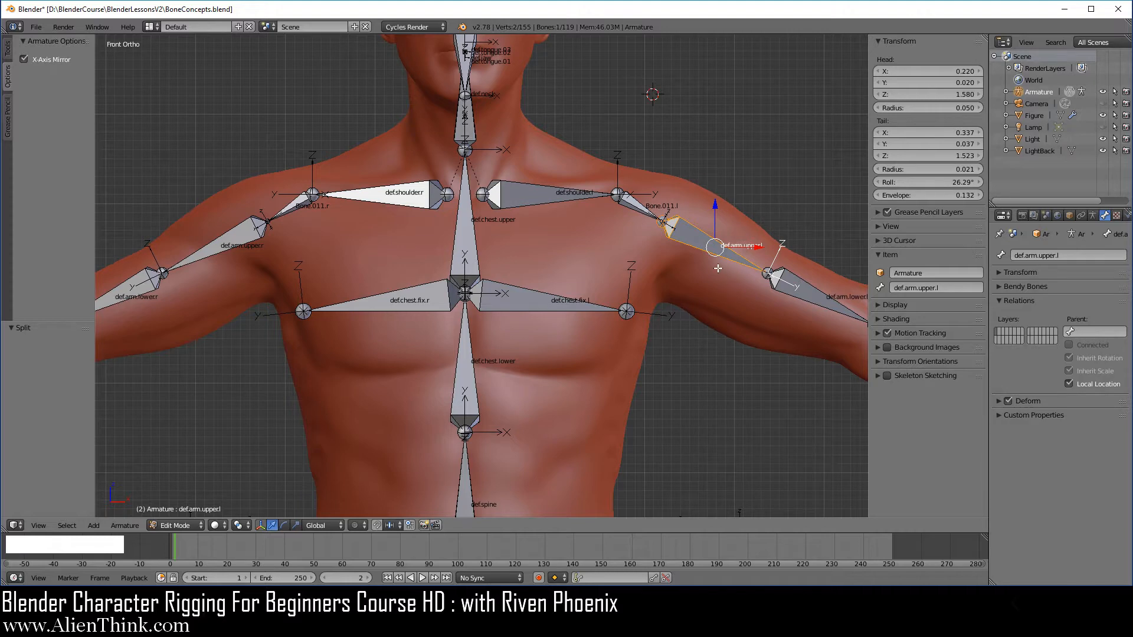
key("g")
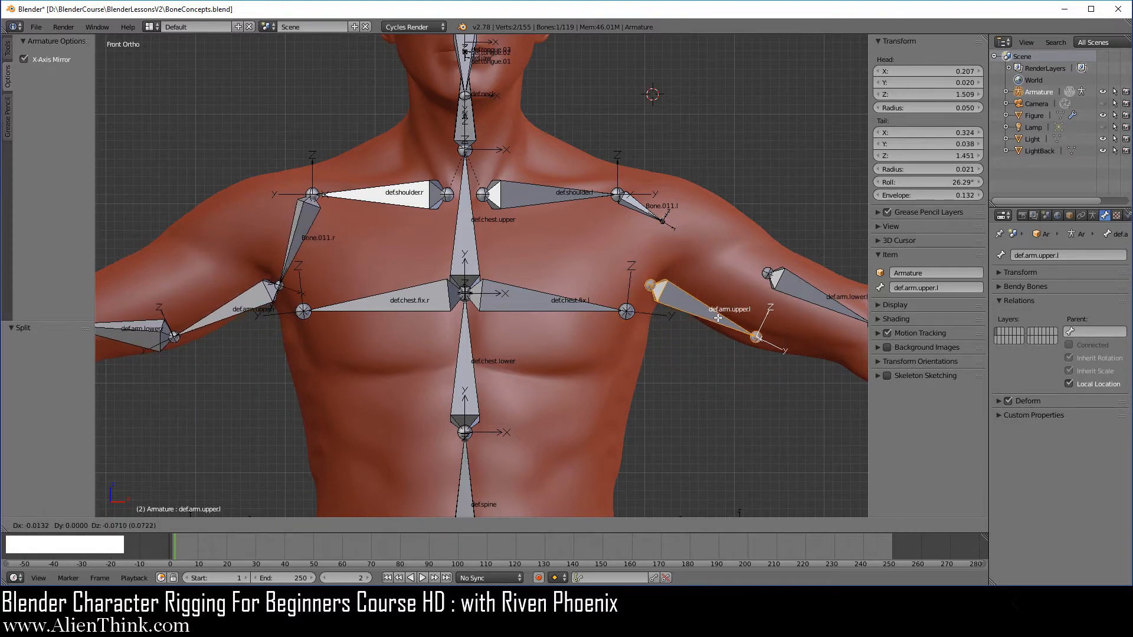
right_click(701, 218)
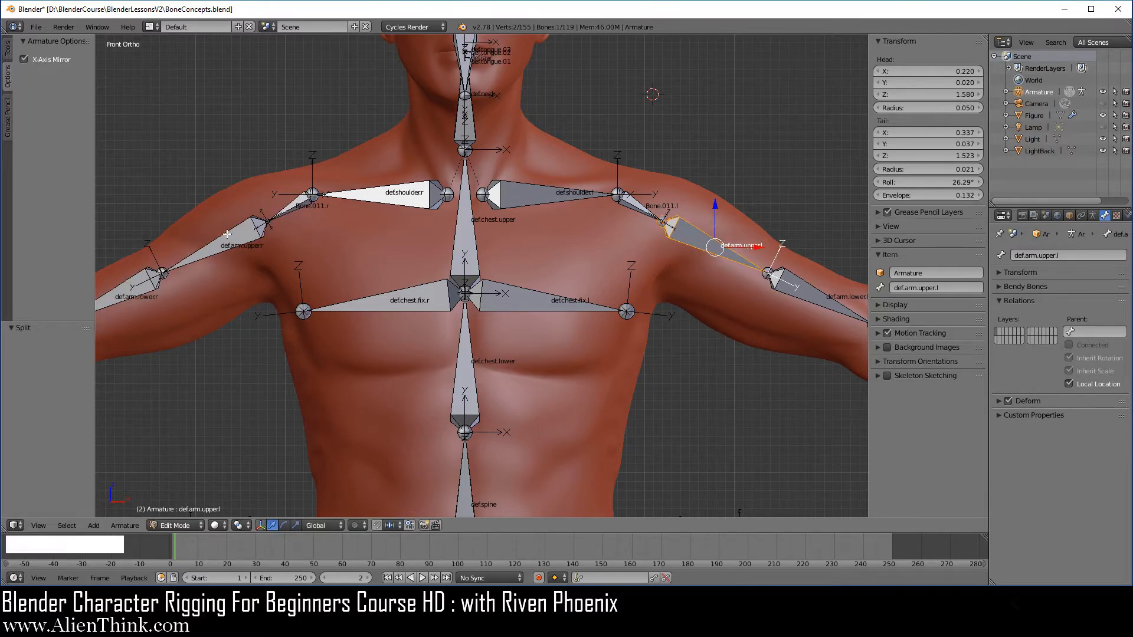
key("g")
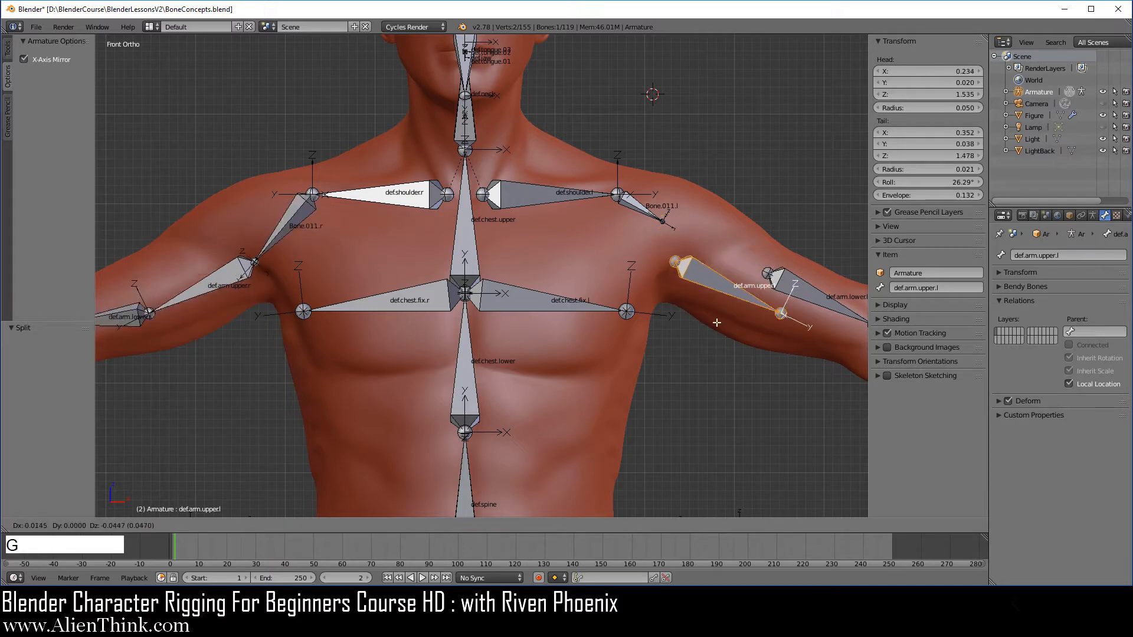
right_click(721, 293)
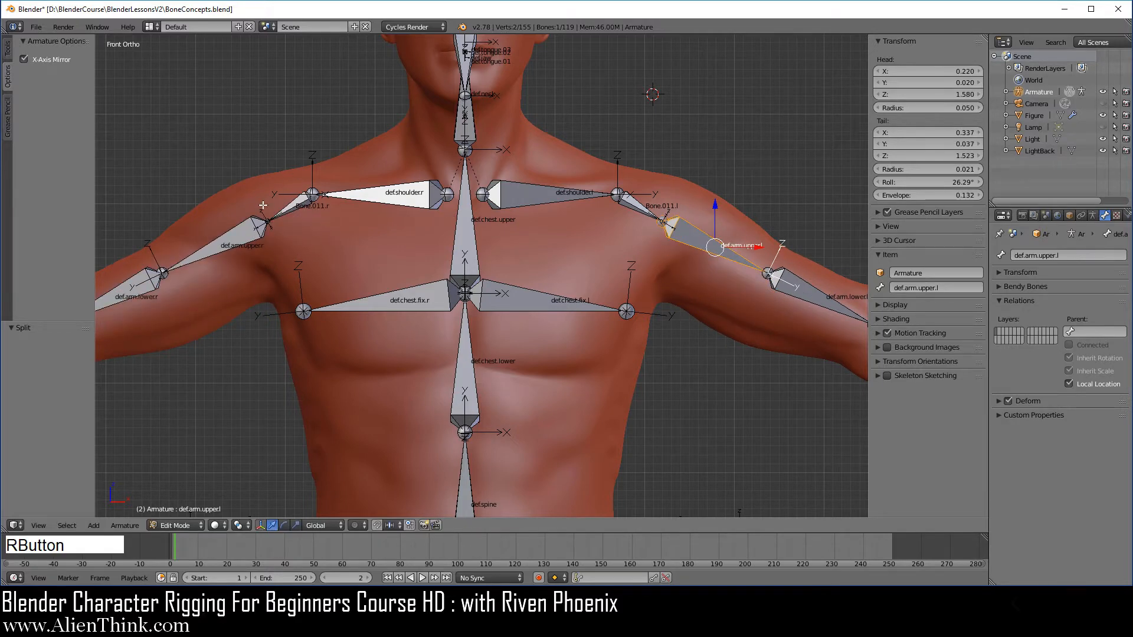
Split def.arm.upper.r from its bone chain, then test-move it and cancel the move.
right_click(240, 232)
key("y")
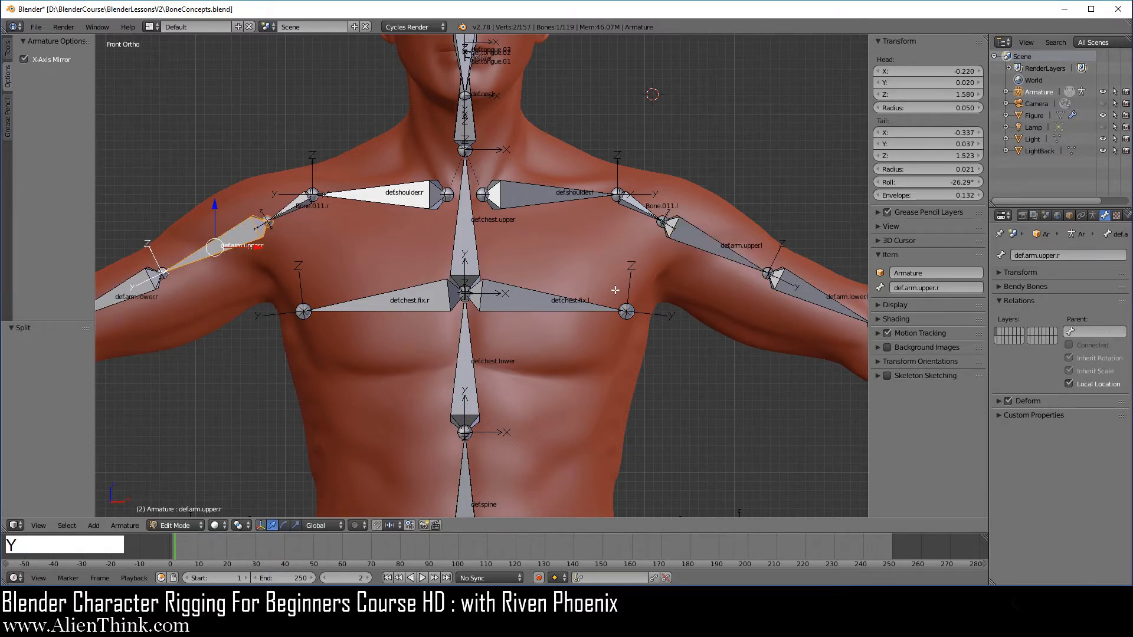
right_click_drag(239, 244, 270, 279)
right_click(466, 276)
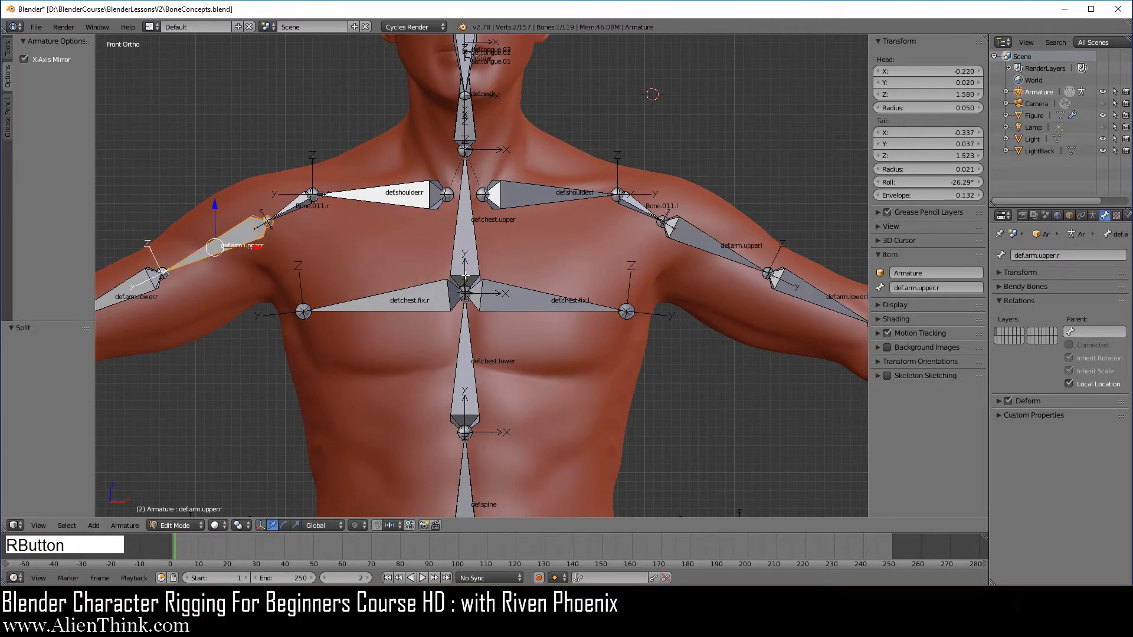
Split def.chest.lower and def.spine together from the rest of the armature, then test-move them and cancel the move.
middle_click_drag(543, 410, 557, 240, "shift")
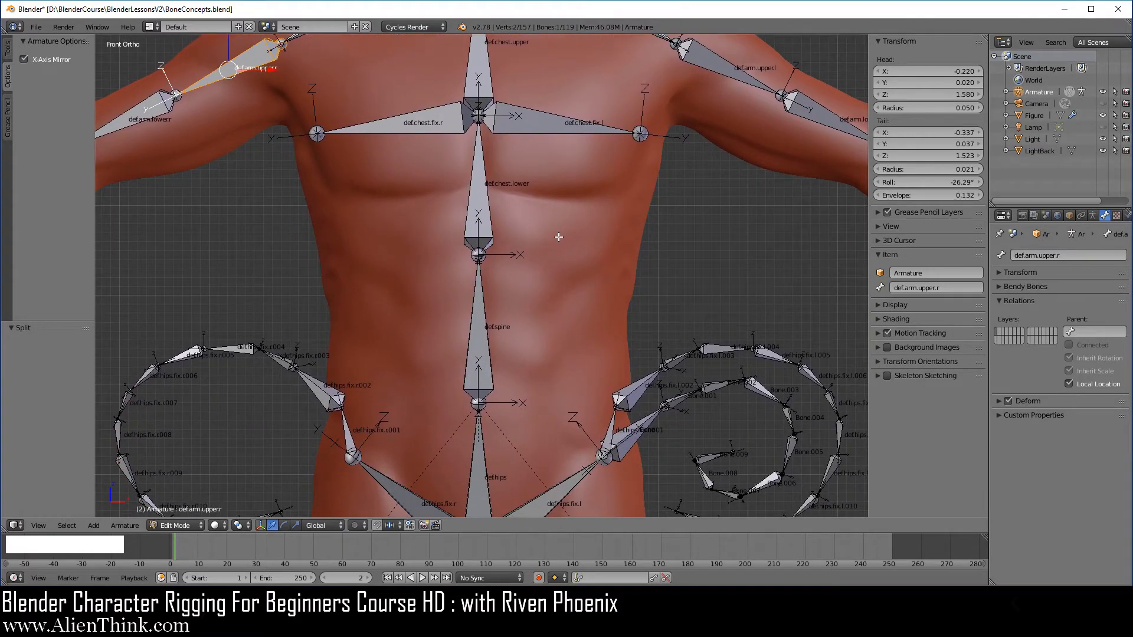
right_click(486, 199)
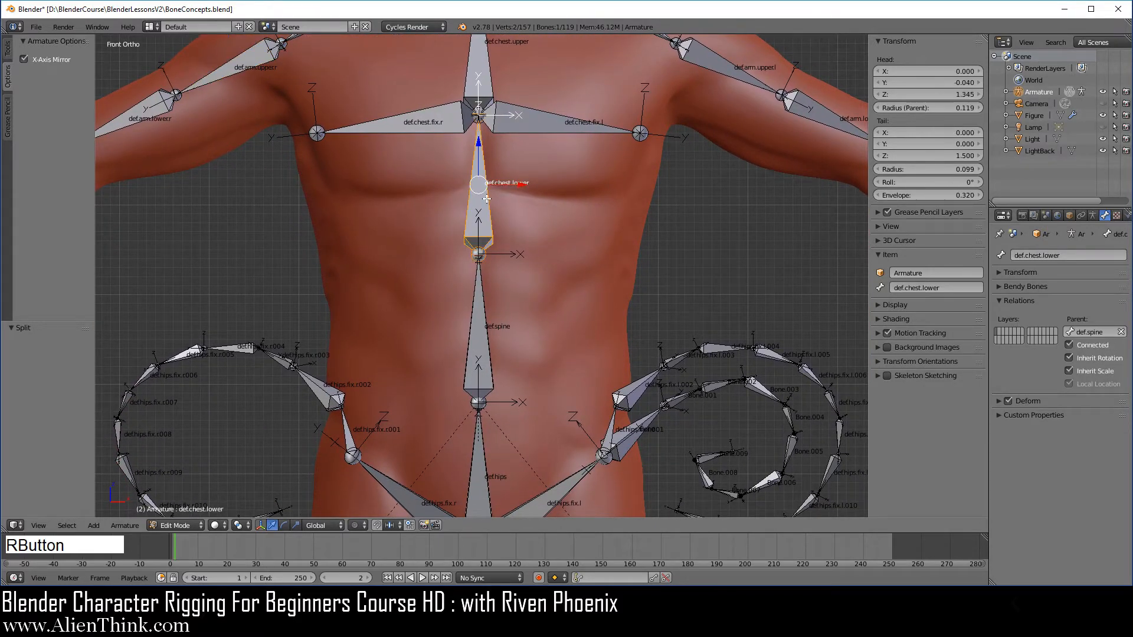
right_click(486, 321, "shift")
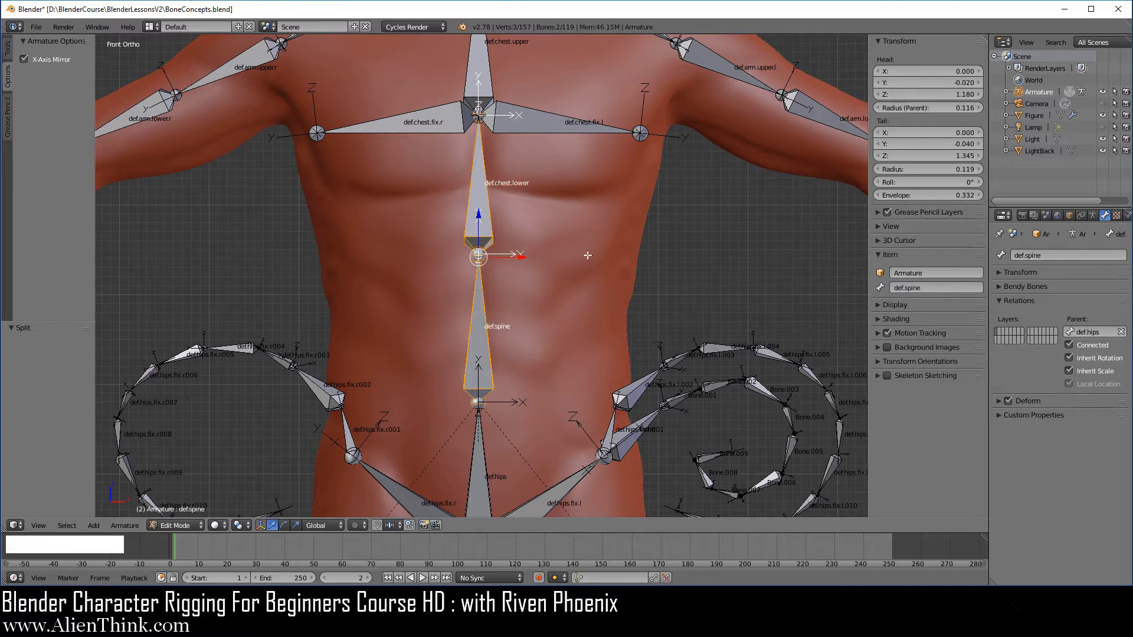
key("y")
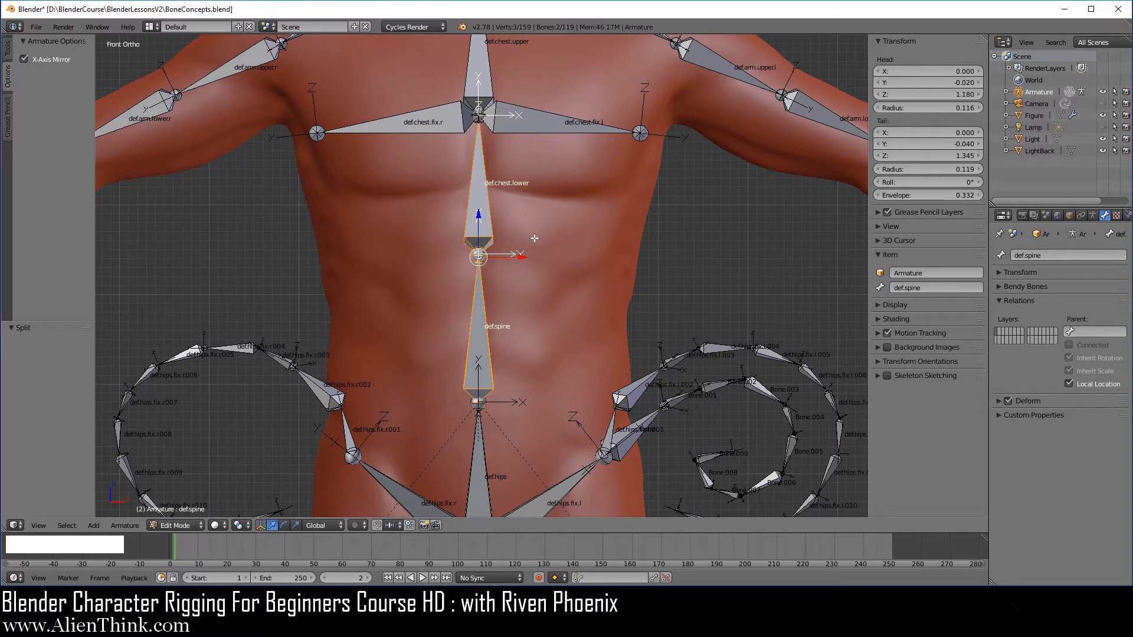
key("g")
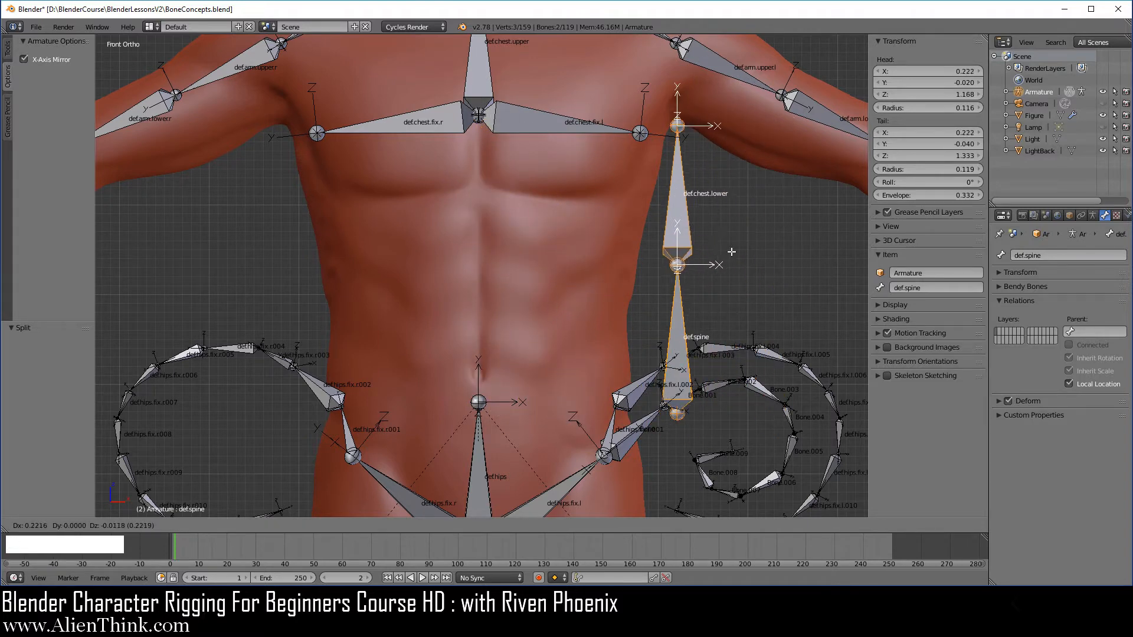
right_click(775, 233)
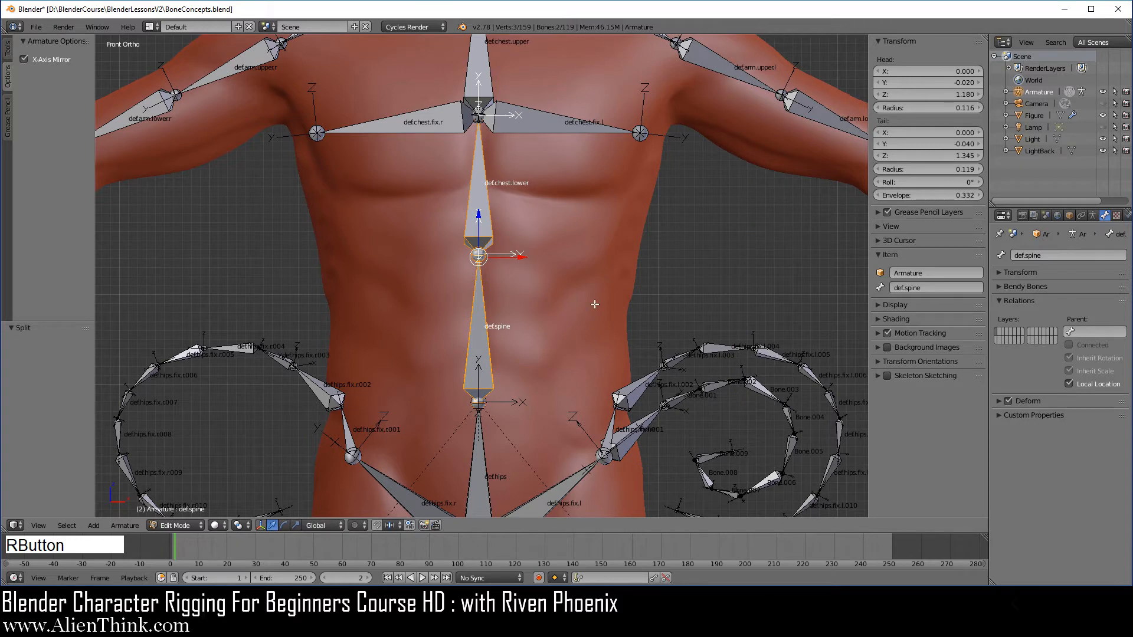
Reload BoneConcepts.blend from the recent files, discarding the arm, chest and spine bone splits.
left_click(41, 28)
mouse_move(65, 66)
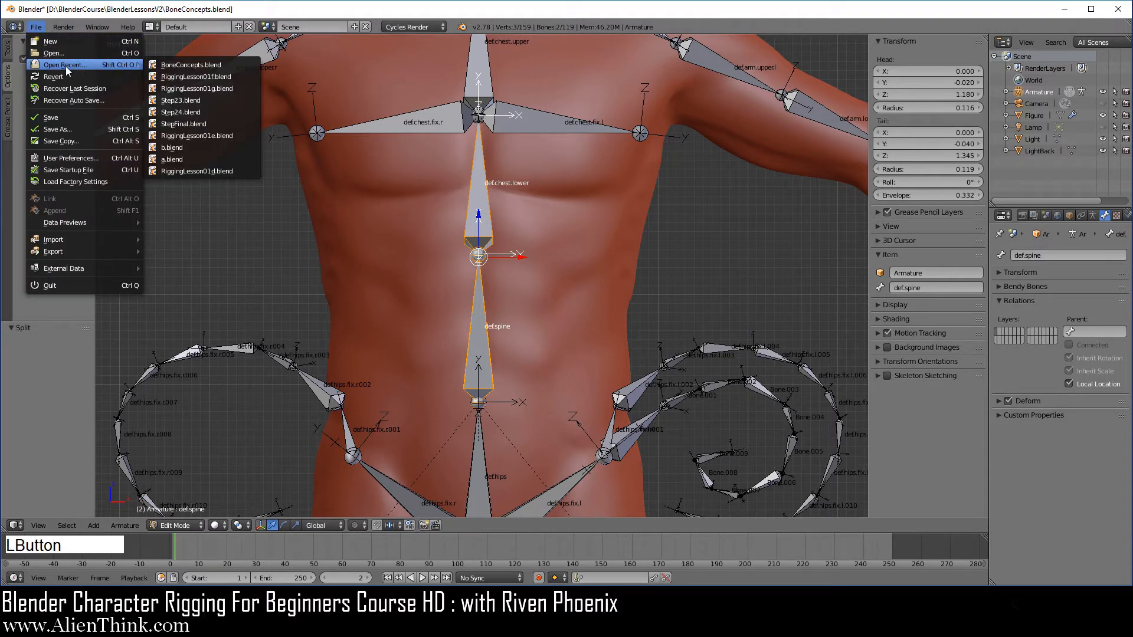
left_click(185, 66)
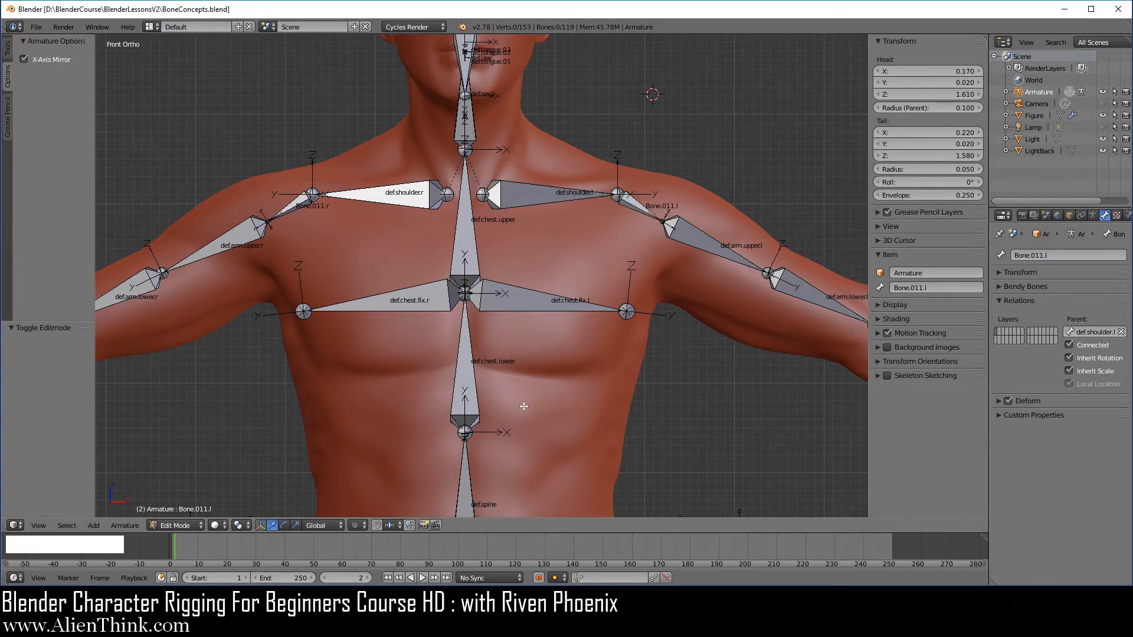
Switch the direction of def.chest.fix.l and check its parent relationship.
right_click(554, 307)
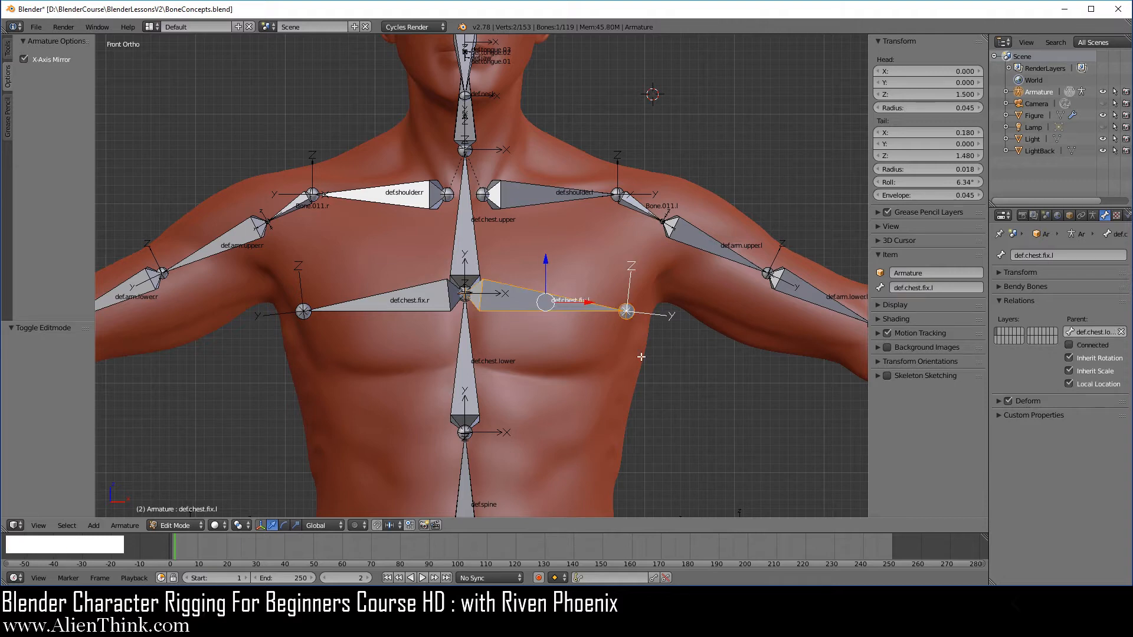
key("alt+f")
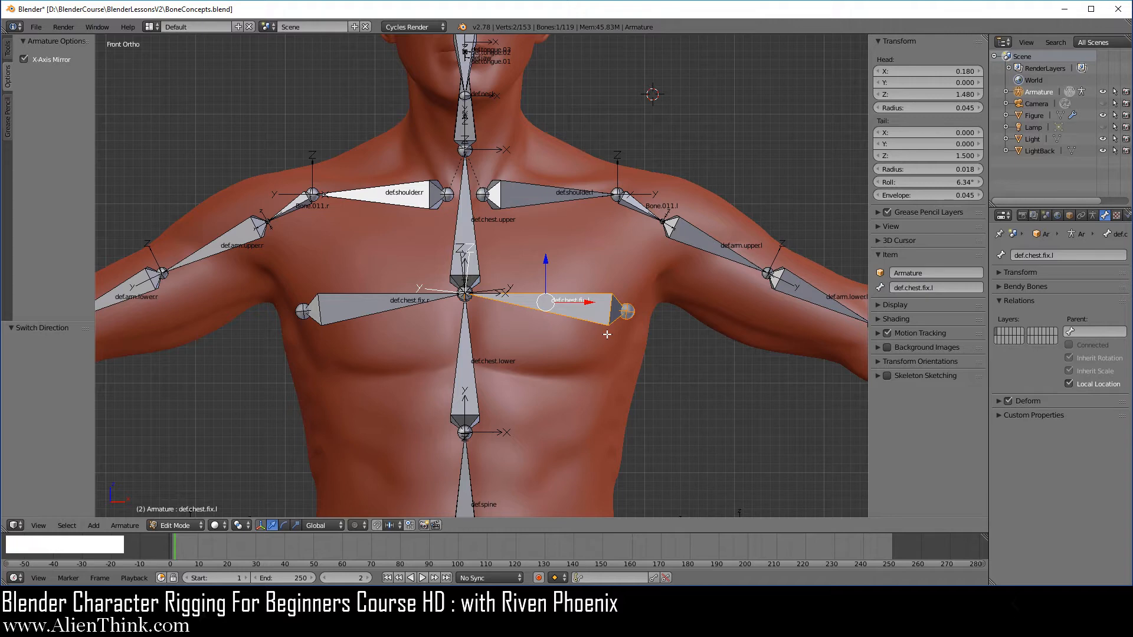
right_click(578, 305)
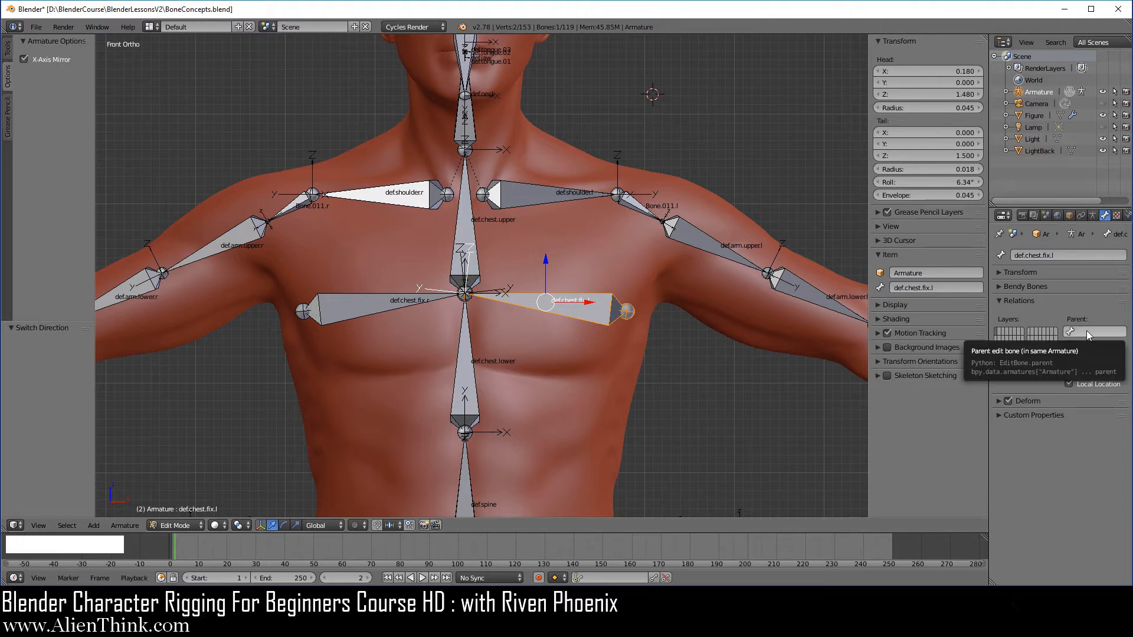
Switch the direction of def.arm.upper.l, then test-move the bone and cancel the move.
right_click(716, 237)
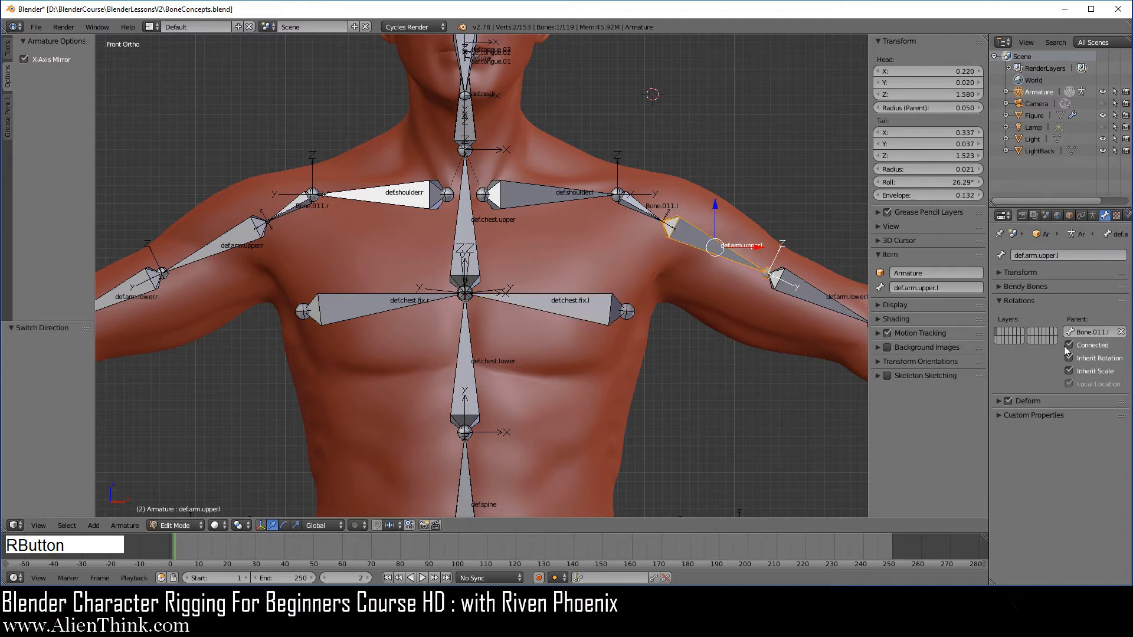
key("alt")
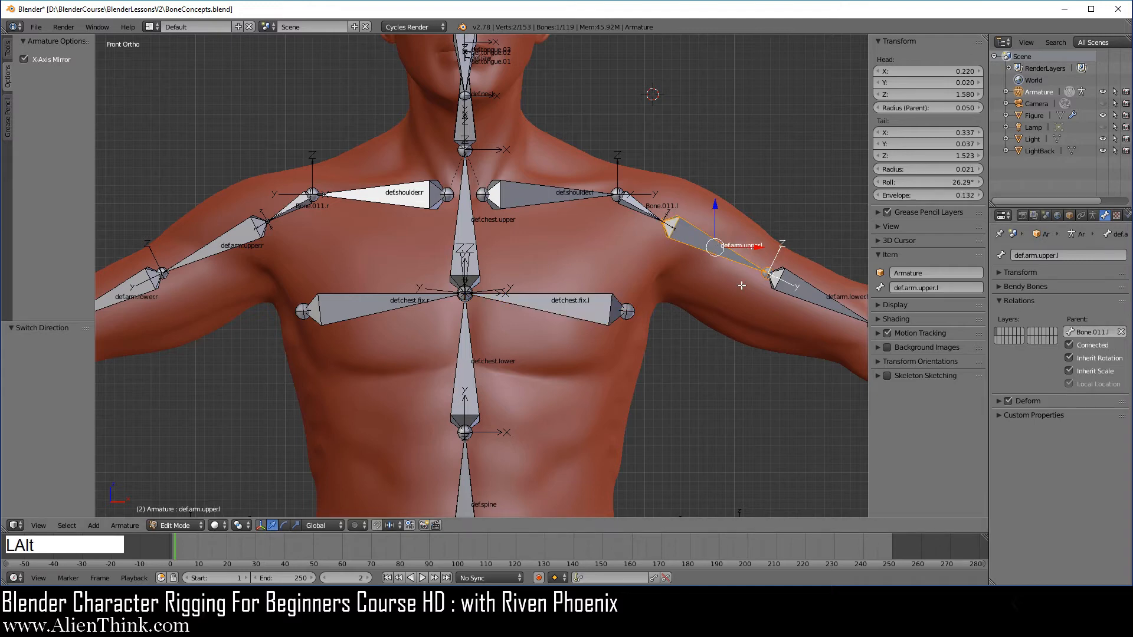
key("alt+f")
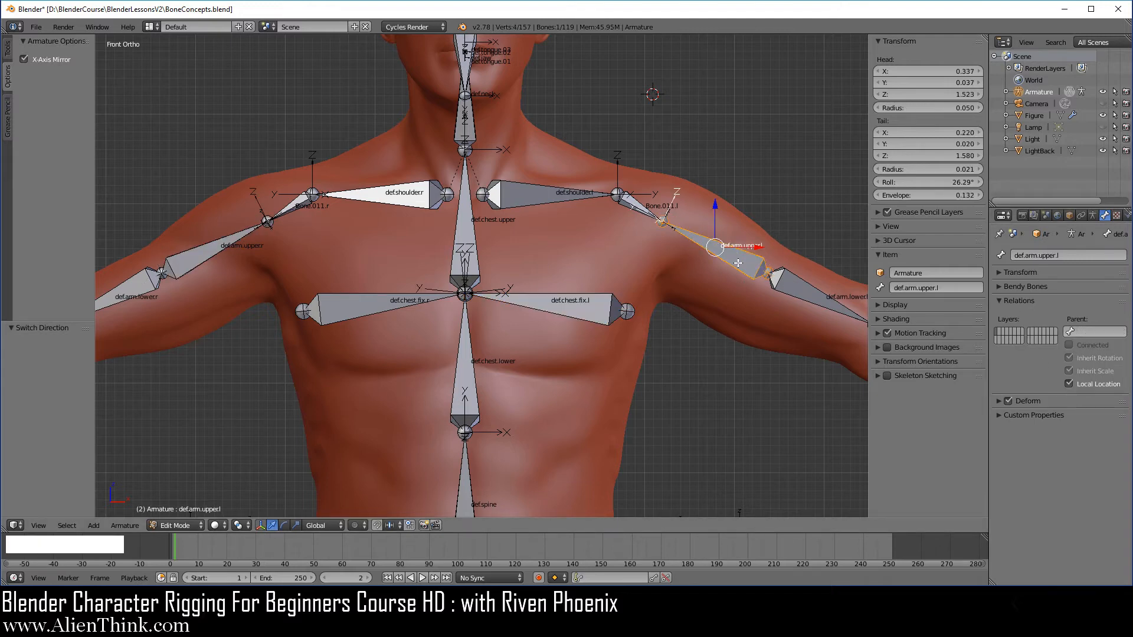
right_click(738, 263)
key("g")
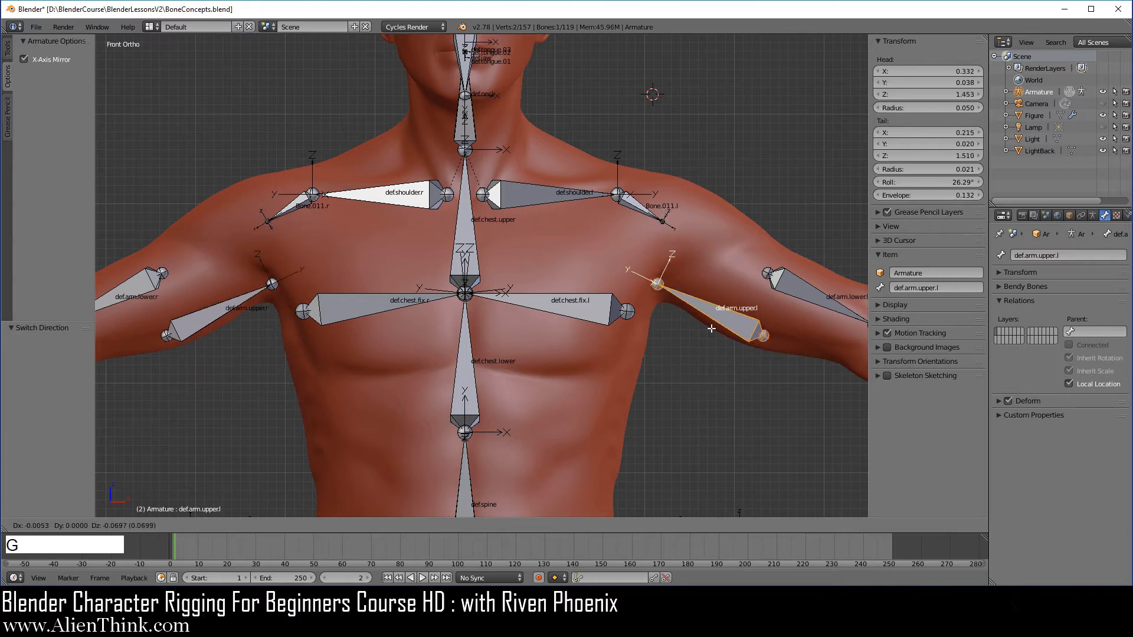
right_click(741, 326)
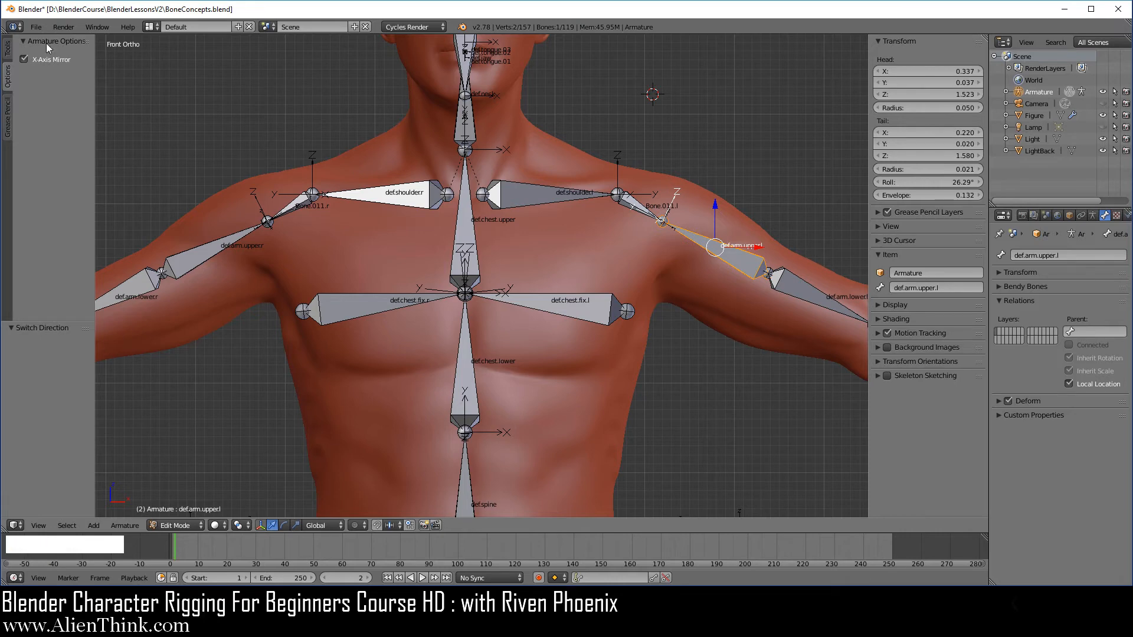
Reload BoneConcepts.blend from the recent files, discarding the direction switches on def.chest.fix.l and def.arm.upper.l.
left_click(36, 26)
mouse_move(73, 65)
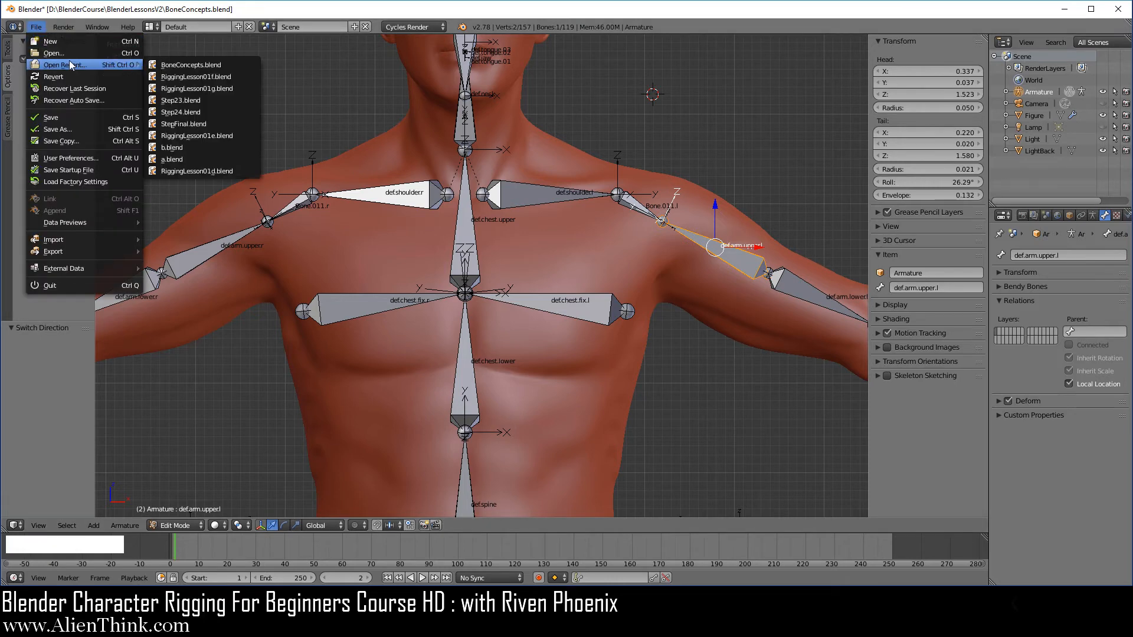
left_click(189, 65)
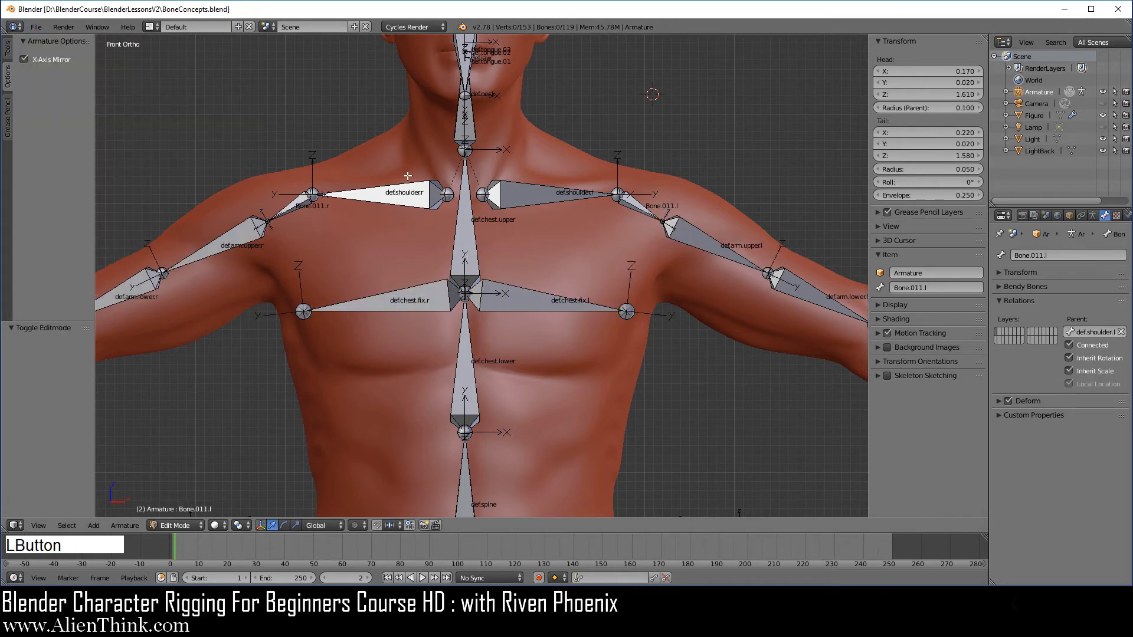
Switch the direction of the chain def.shoulder.l, Bone.011.l and def.arm.upper.l together, then select def.shoulder.l to check its parent.
right_click(572, 198)
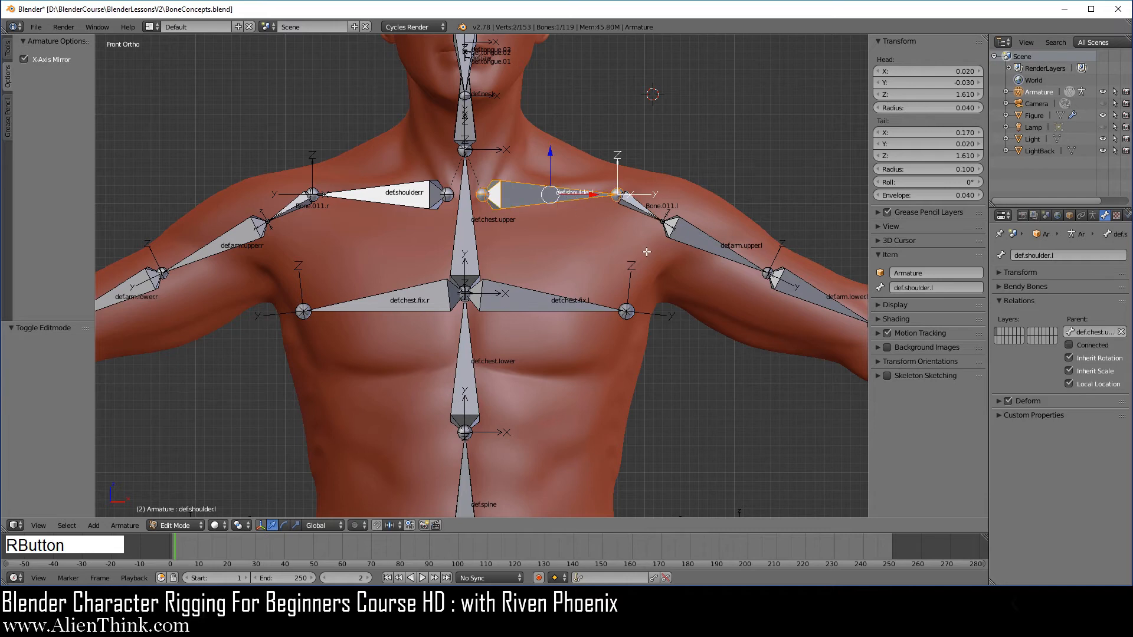
right_click(631, 203, "shift")
right_click(709, 239, "shift")
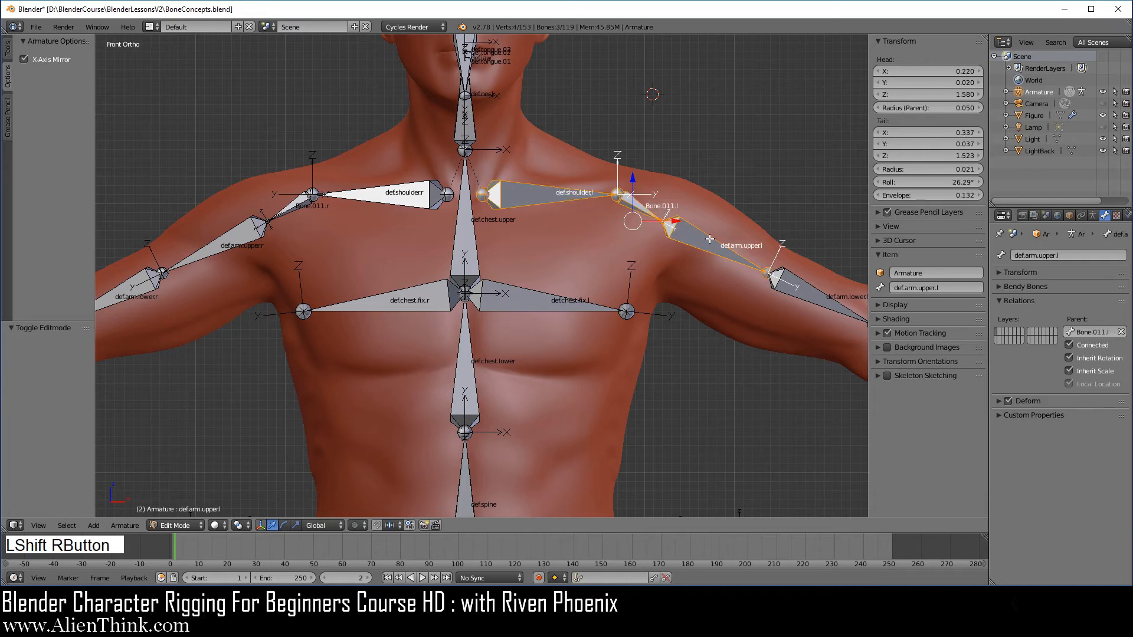
key("alt")
key("alt+f")
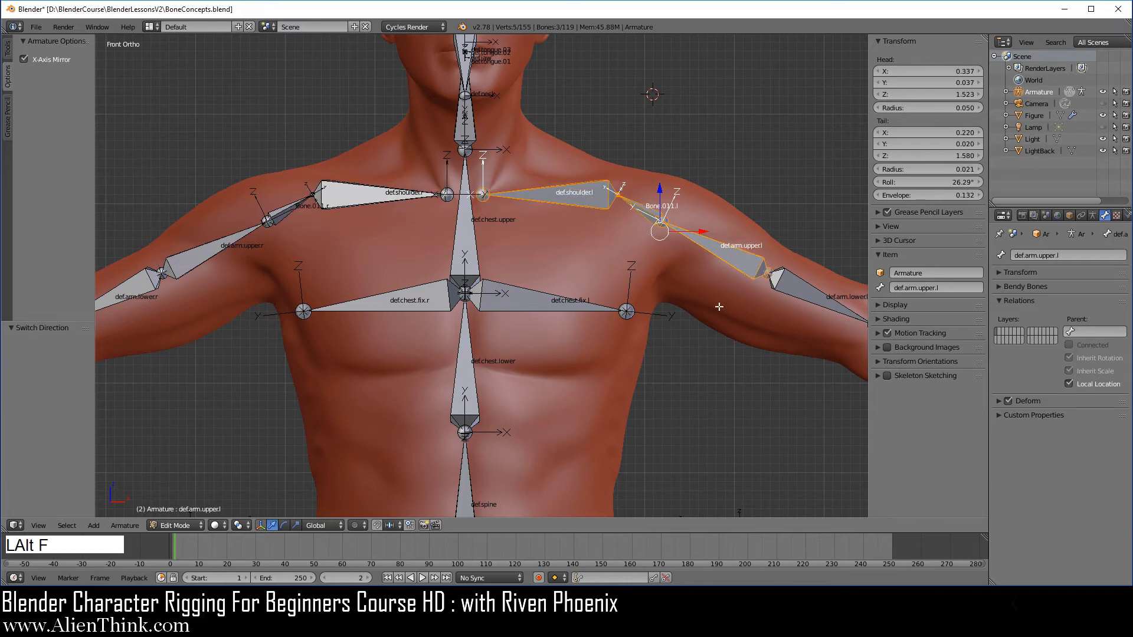
right_click(555, 195)
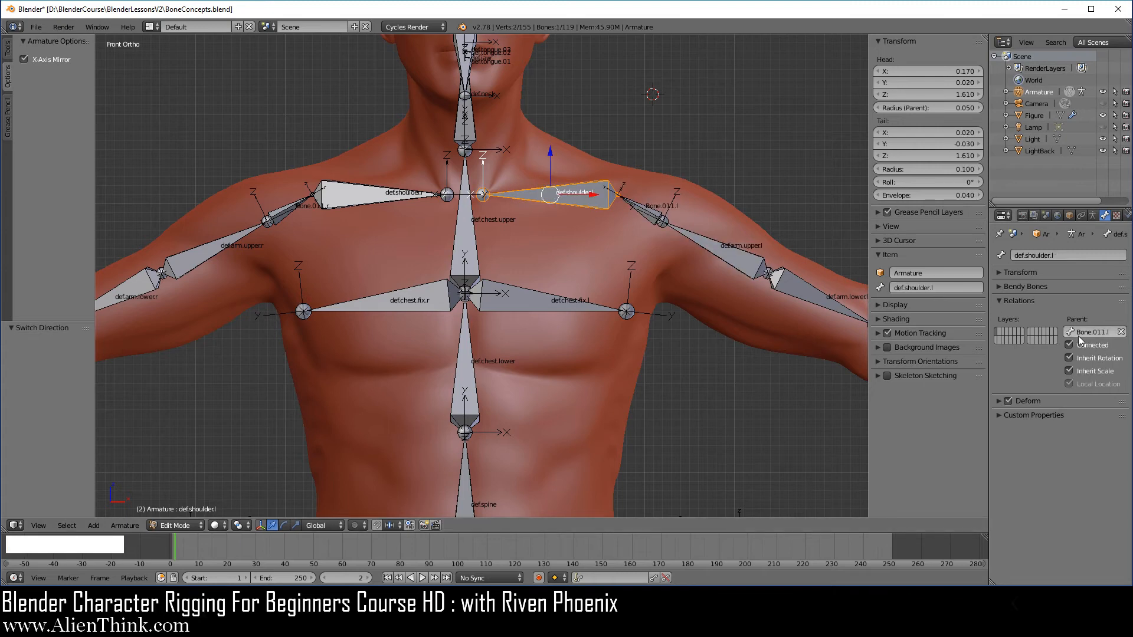
Check the parents of Bone.011.l and def.arm.upper.l, then test-move both together with def.shoulder.l and cancel the move.
right_click(648, 214)
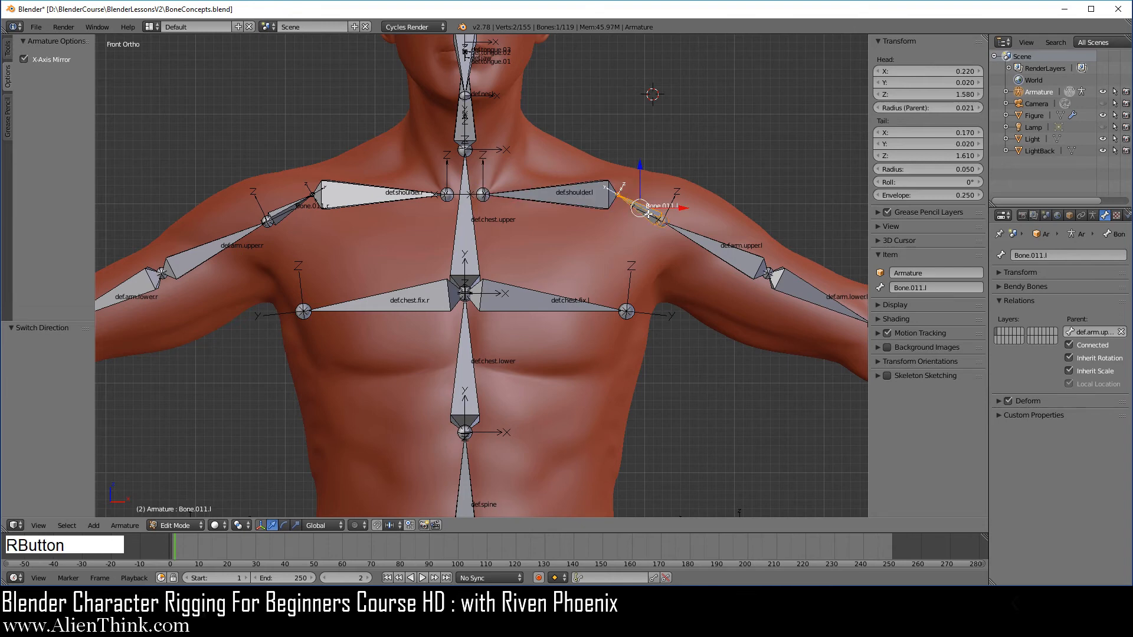
right_click(736, 254)
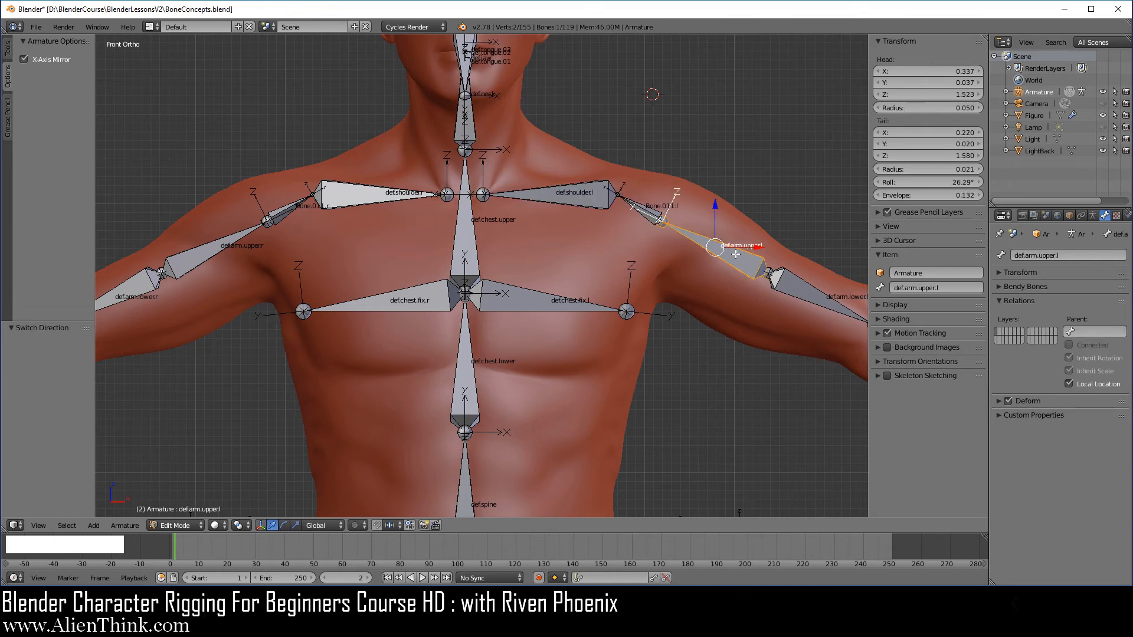
right_click(658, 211, "shift")
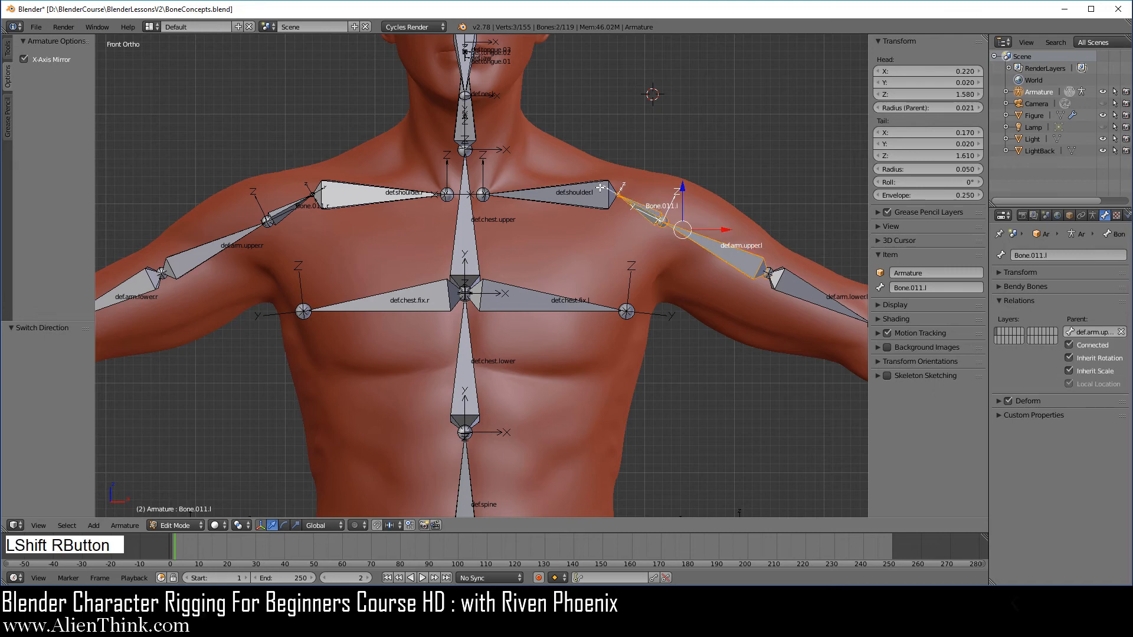
right_click(665, 212, "shift")
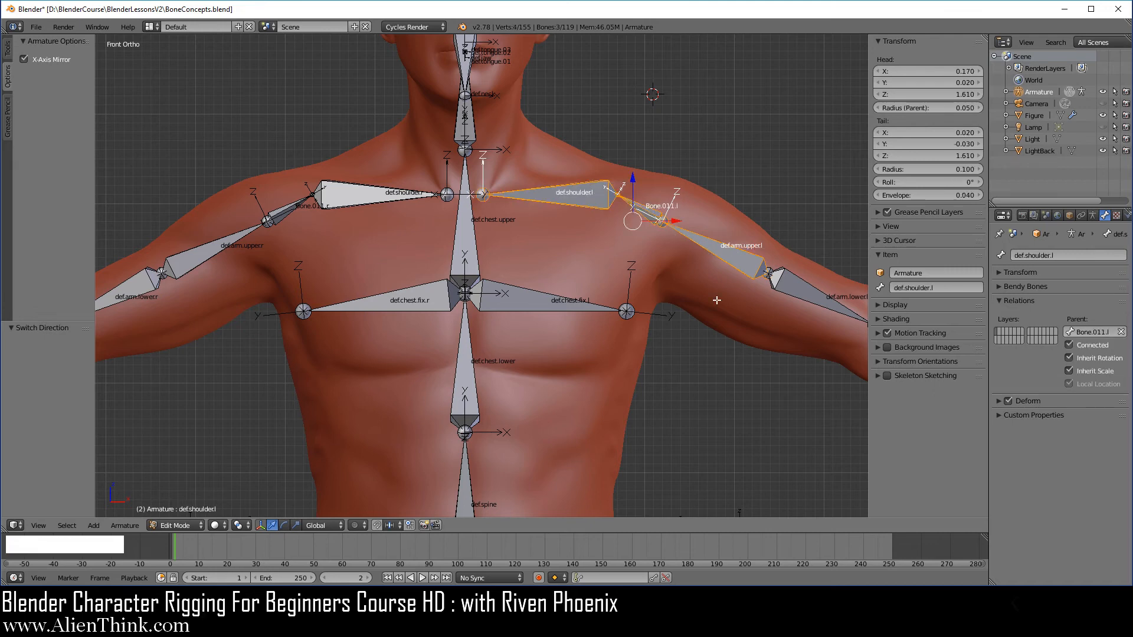
key("g")
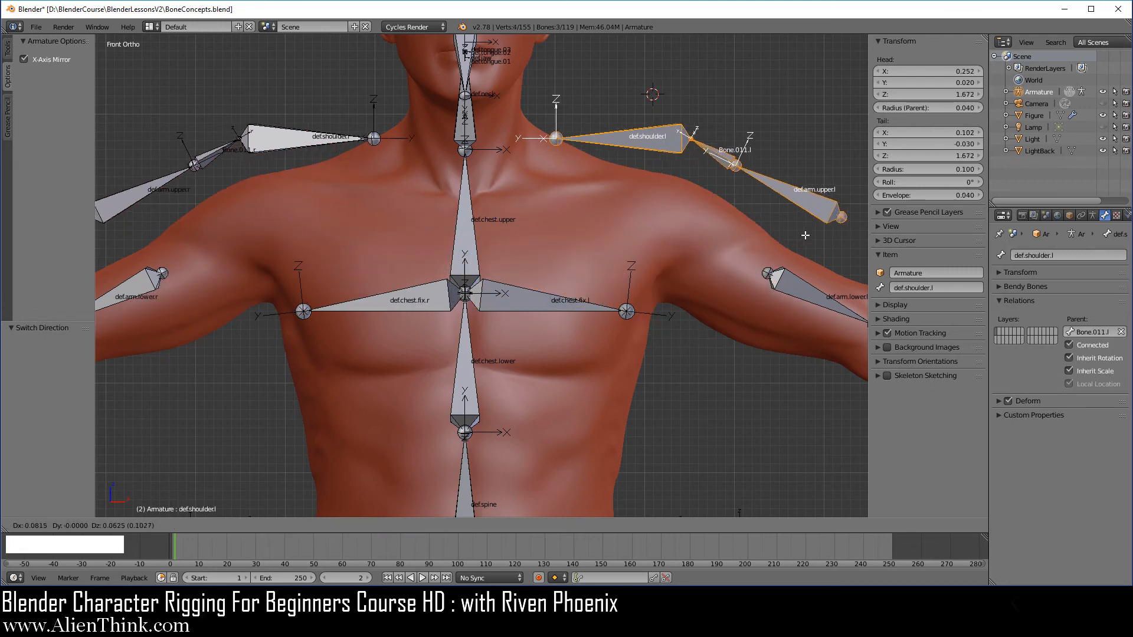
right_click(748, 274)
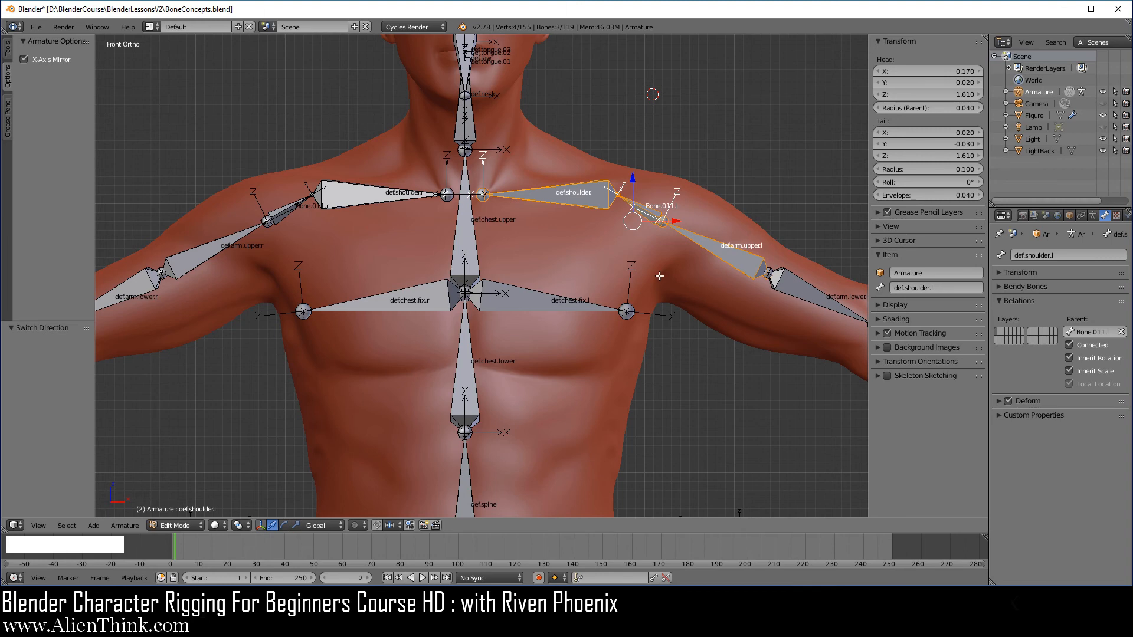
Reload BoneConcepts.blend from the recent files, discarding the direction switch on the shoulder-to-upper-arm chain.
left_click(36, 26)
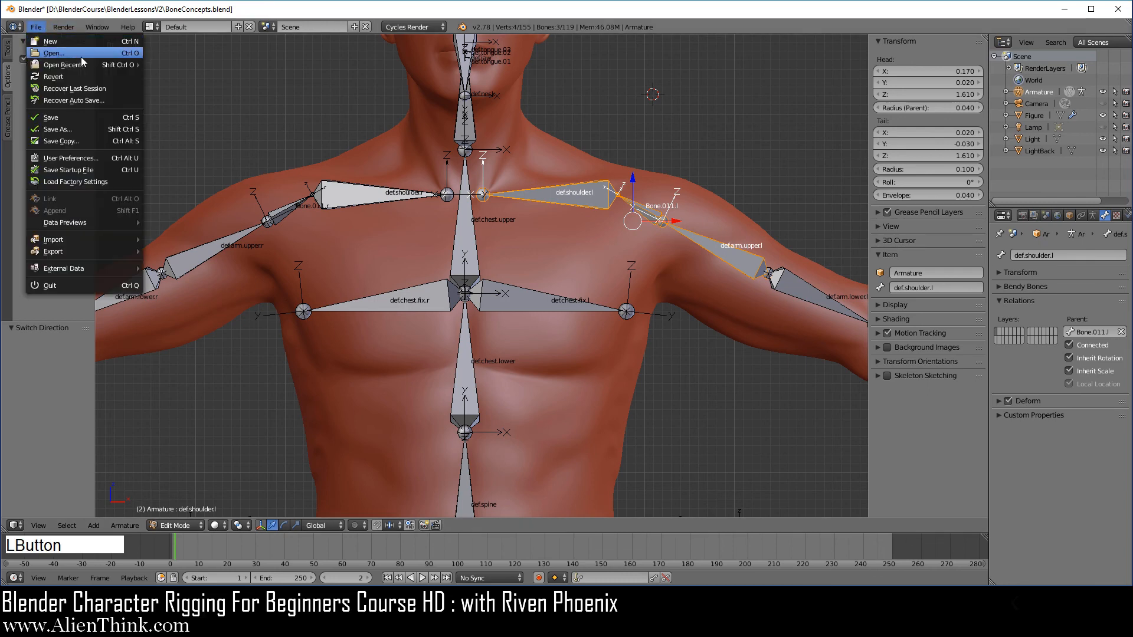
mouse_move(65, 64)
left_click(183, 65)
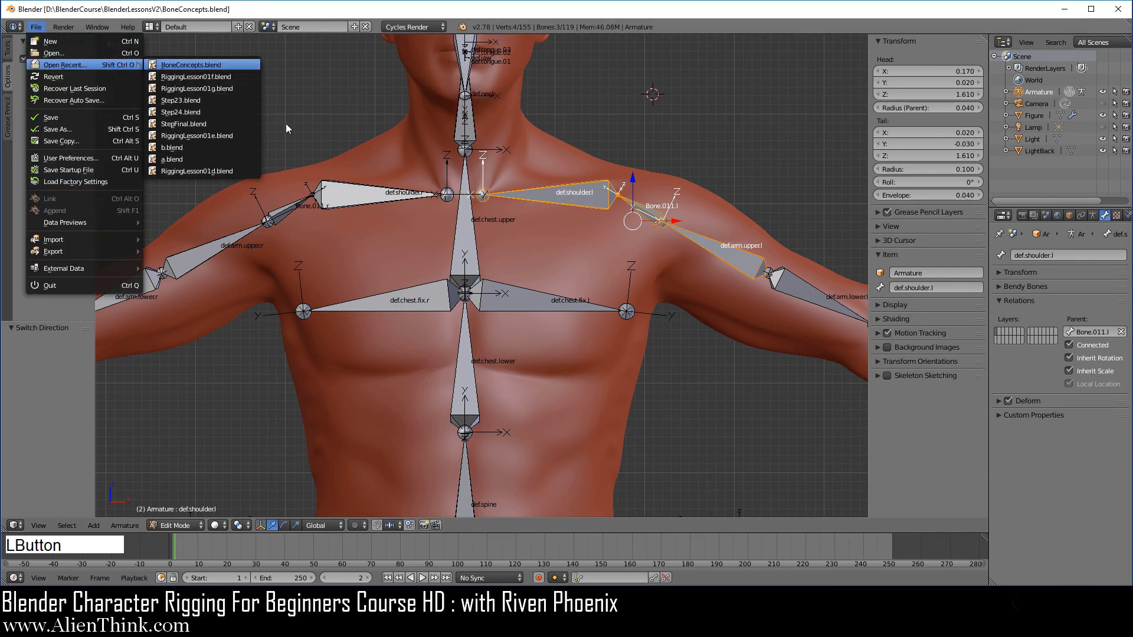